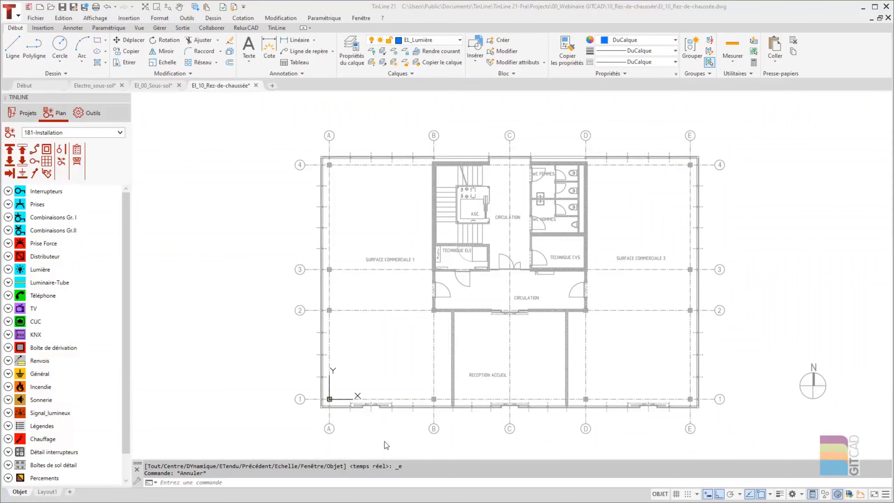
Start a symbol array (Symboles en réseau) with the LED symbol from the Lumière group.
{"action": "left_click", "coordinate": [8, 269]}
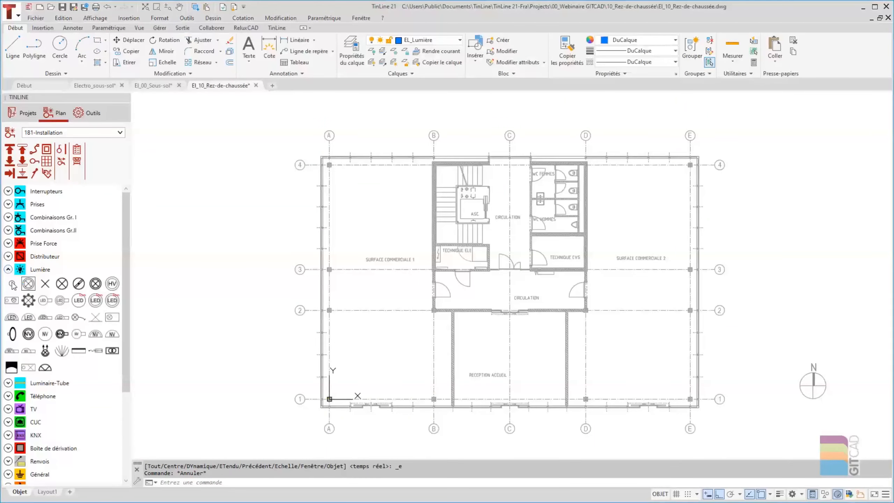
{"action": "right_click", "coordinate": [95, 302]}
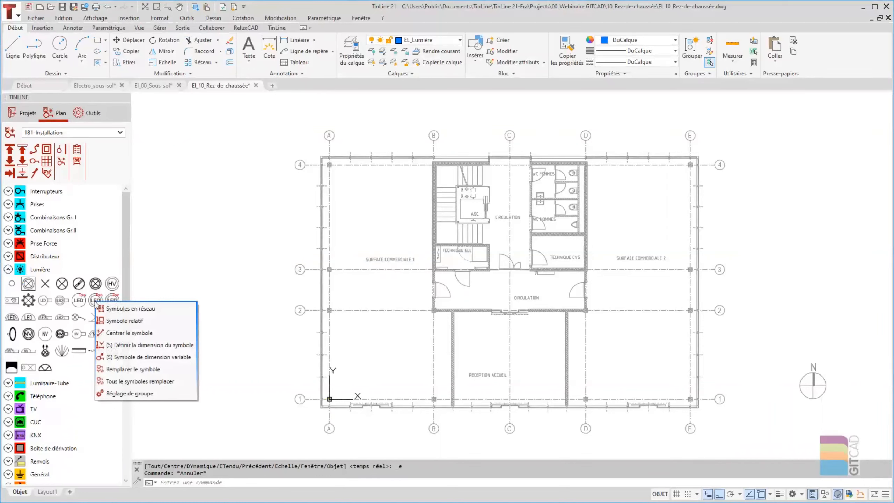
{"action": "left_click", "coordinate": [119, 311]}
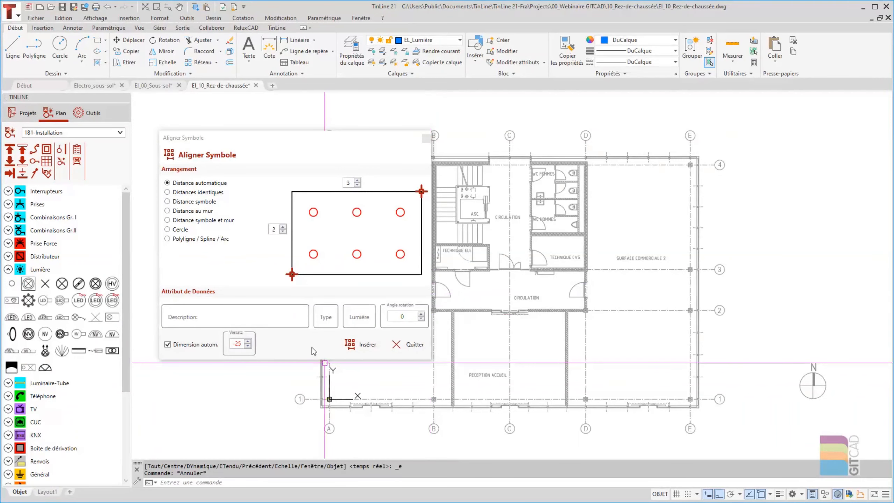
Preview the identical-distance, symbol-distance, circle and polyline arrangements, choose Cercle, and move the dialog clear of the plan.
{"action": "left_click", "coordinate": [197, 192]}
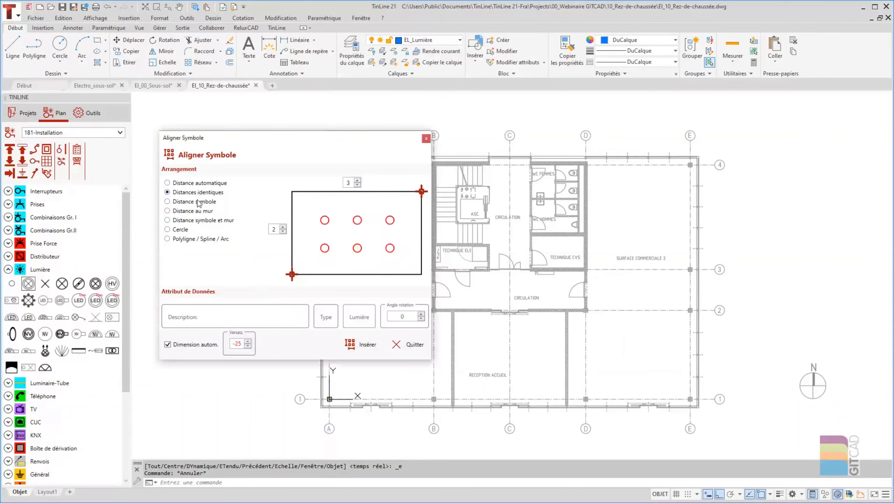
{"action": "left_click", "coordinate": [195, 202]}
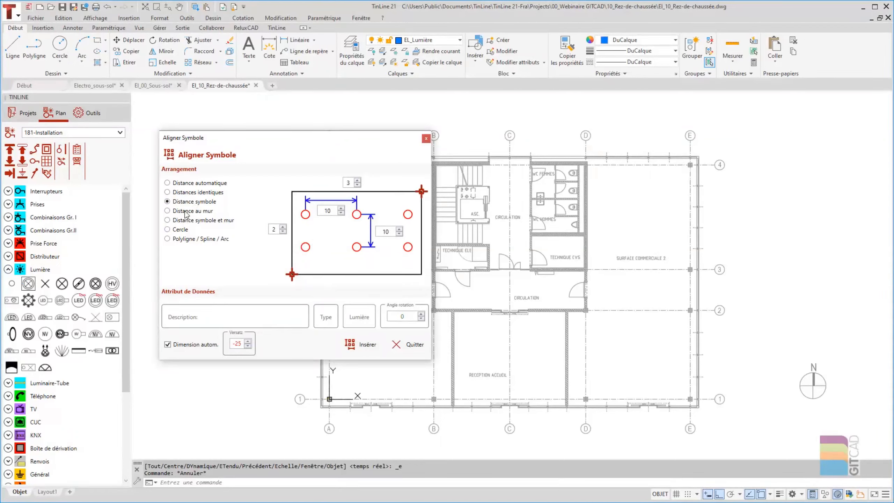
{"action": "left_click", "coordinate": [181, 231]}
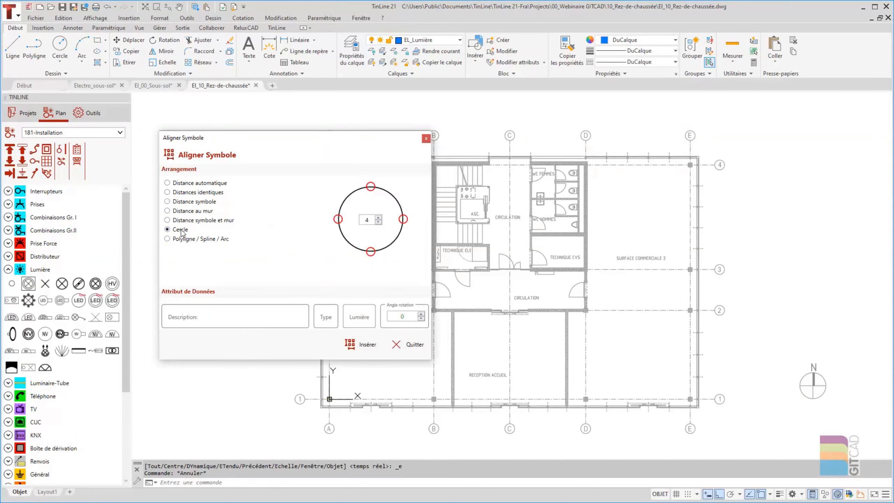
{"action": "left_click", "coordinate": [181, 241]}
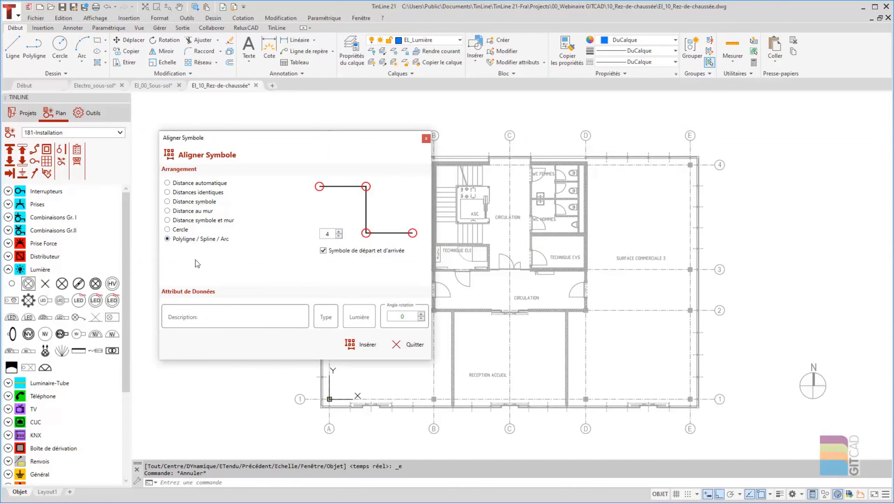
{"action": "left_click", "coordinate": [186, 231]}
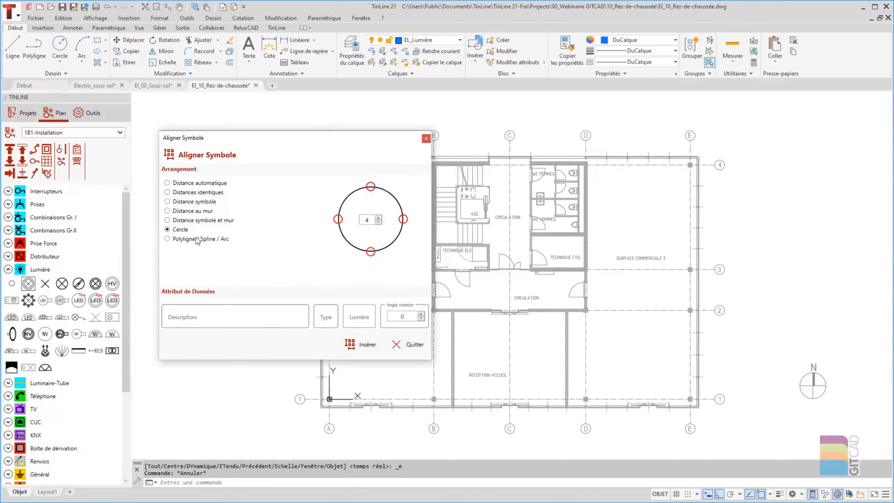
{"action": "left_click_drag", "start_coordinate": [292, 135], "coordinate": [231, 101]}
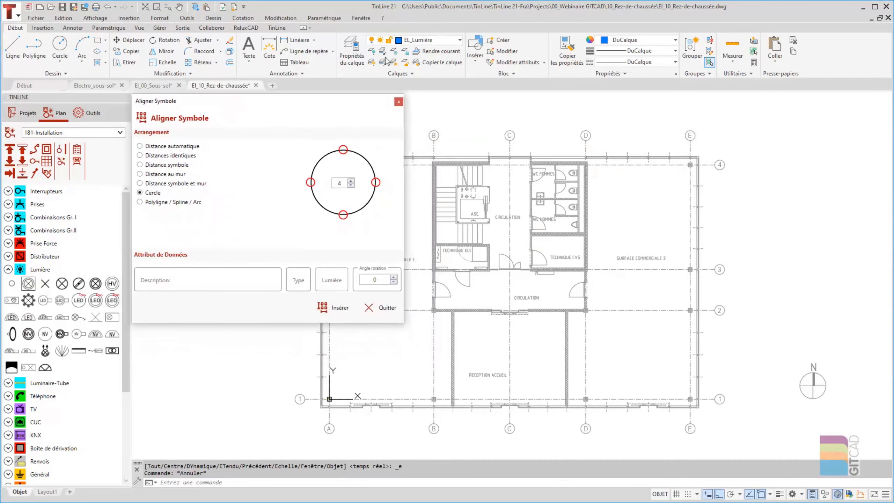
On layer E-Traits de construction, centre a circle midway between opposite inner corners of the room area south of axis 2, near axes D and E.
{"action": "left_click", "coordinate": [447, 44]}
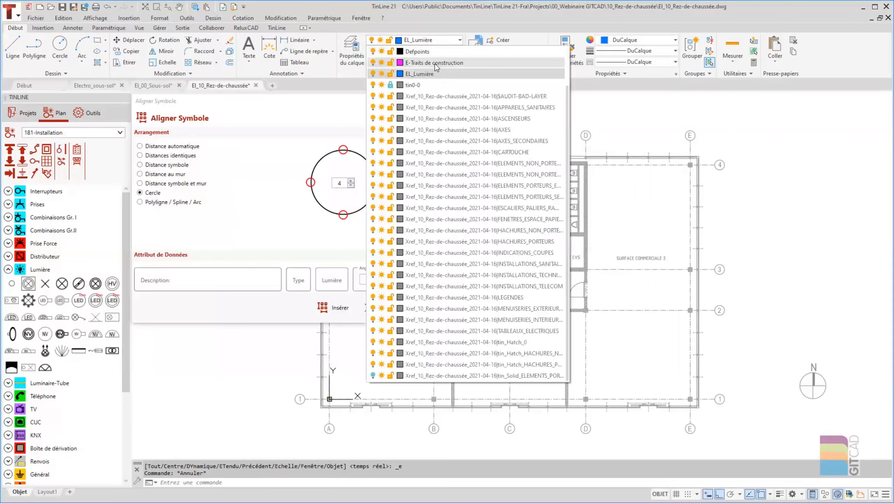
{"action": "left_click", "coordinate": [437, 68]}
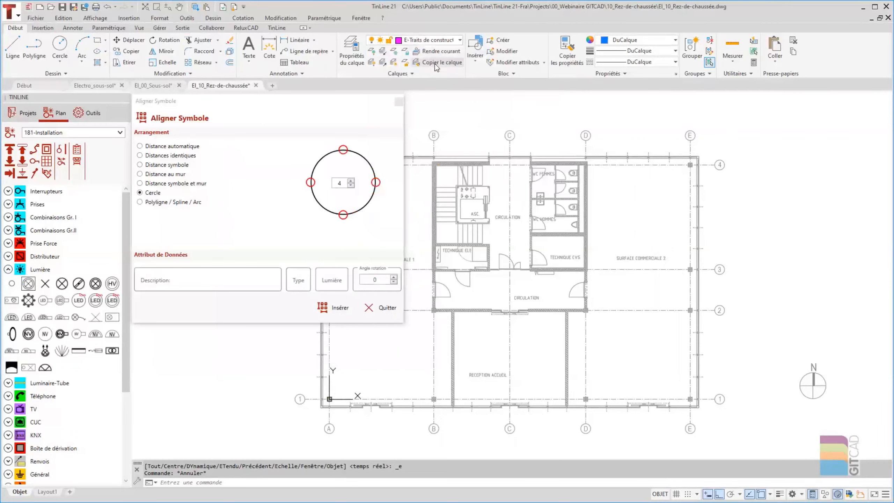
{"action": "left_click", "coordinate": [64, 61]}
{"action": "left_click", "coordinate": [75, 79]}
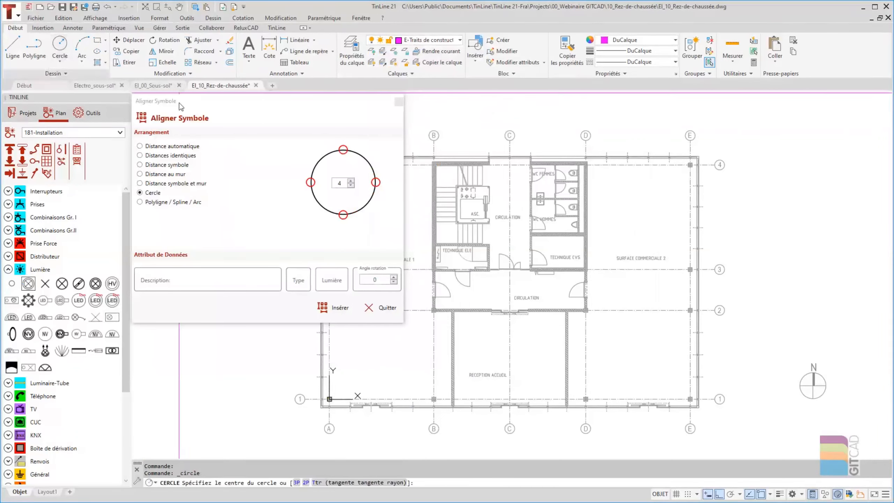
{"action": "scroll", "coordinate": [587, 326], "scroll_direction": "up", "scroll_amount": 3}
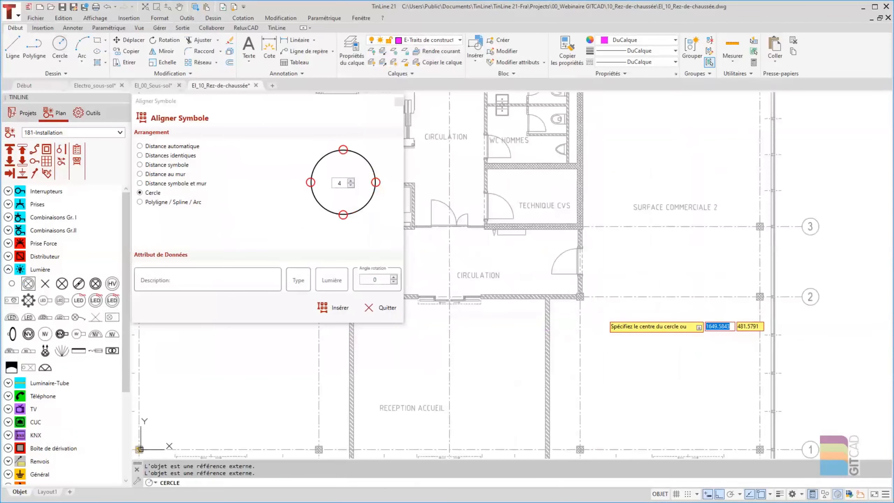
{"action": "right_click", "coordinate": [604, 316], "text": "shift"}
{"action": "left_click", "coordinate": [644, 341]}
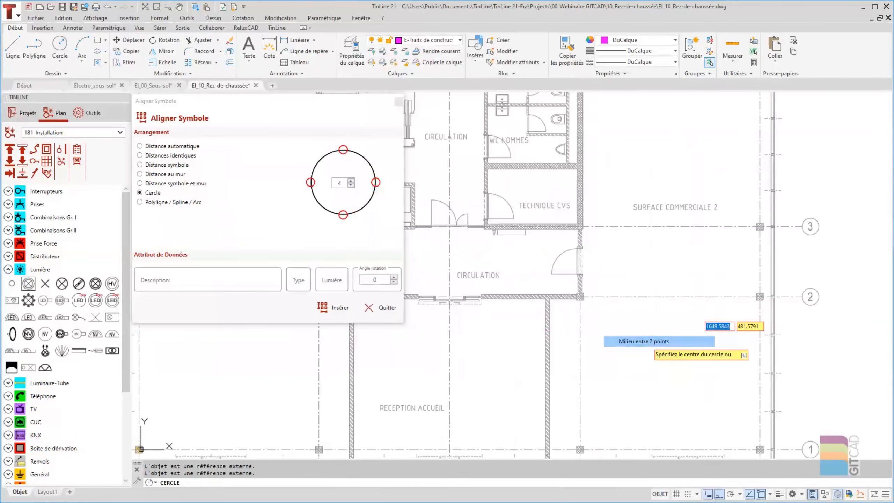
{"action": "scroll", "coordinate": [541, 313], "scroll_direction": "up", "scroll_amount": 2}
{"action": "scroll", "coordinate": [542, 312], "scroll_direction": "up", "scroll_amount": 1}
{"action": "left_click", "coordinate": [560, 285]}
{"action": "scroll", "coordinate": [507, 201], "scroll_direction": "down", "scroll_amount": 4}
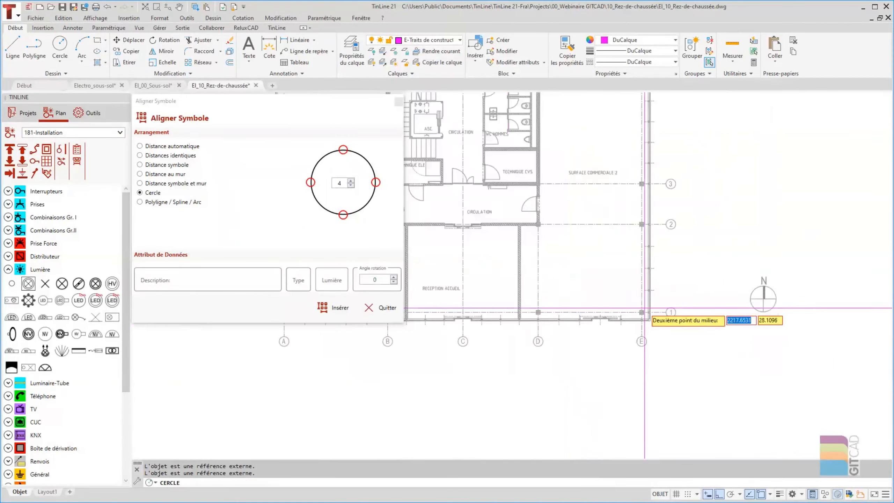
{"action": "scroll", "coordinate": [662, 315], "scroll_direction": "up", "scroll_amount": 3}
{"action": "scroll", "coordinate": [615, 325], "scroll_direction": "up", "scroll_amount": 4}
{"action": "left_click", "coordinate": [645, 320]}
Complete the construction circle with a radius of about 200 and end the Circle command.
{"action": "scroll", "coordinate": [607, 314], "scroll_direction": "down", "scroll_amount": 5}
{"action": "scroll", "coordinate": [538, 239], "scroll_direction": "down", "scroll_amount": 2}
{"action": "middle_click_drag", "start_coordinate": [538, 240], "coordinate": [592, 289]}
{"action": "scroll", "coordinate": [593, 289], "scroll_direction": "up", "scroll_amount": 2}
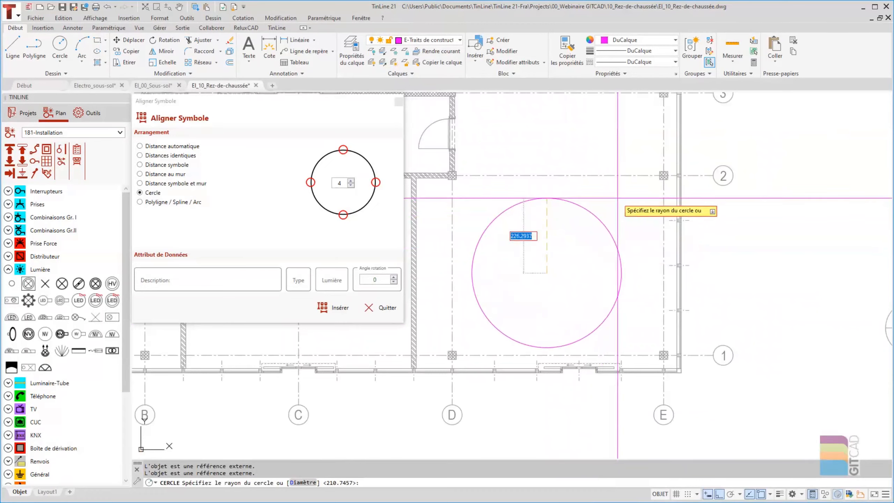
{"action": "type", "text": "2"}
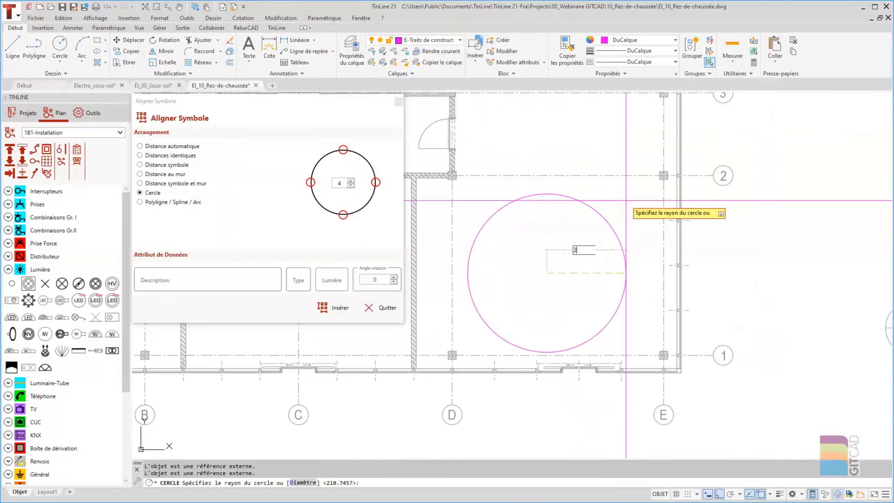
{"action": "key", "text": "Return"}
{"action": "key", "text": "Escape"}
{"action": "key", "text": "Escape"}
Insert four LED symbols with the description A evenly around the construction circle.
{"action": "double_click", "coordinate": [341, 184]}
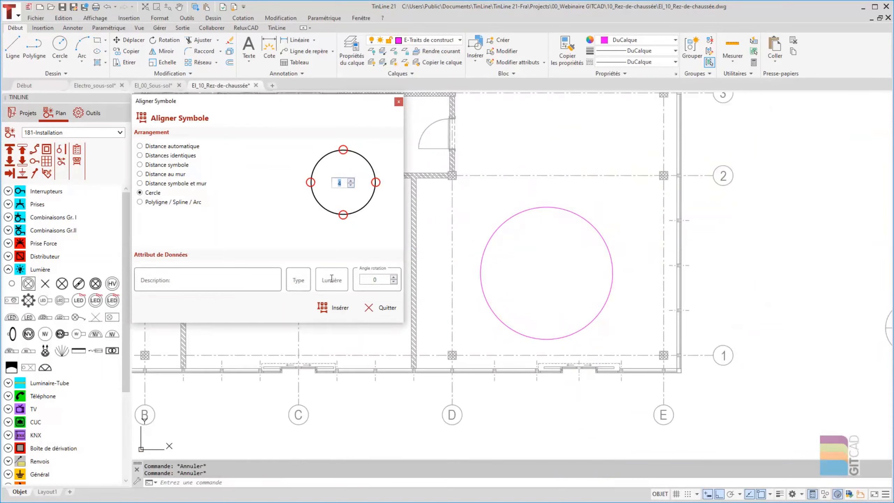
{"action": "left_click", "coordinate": [175, 280]}
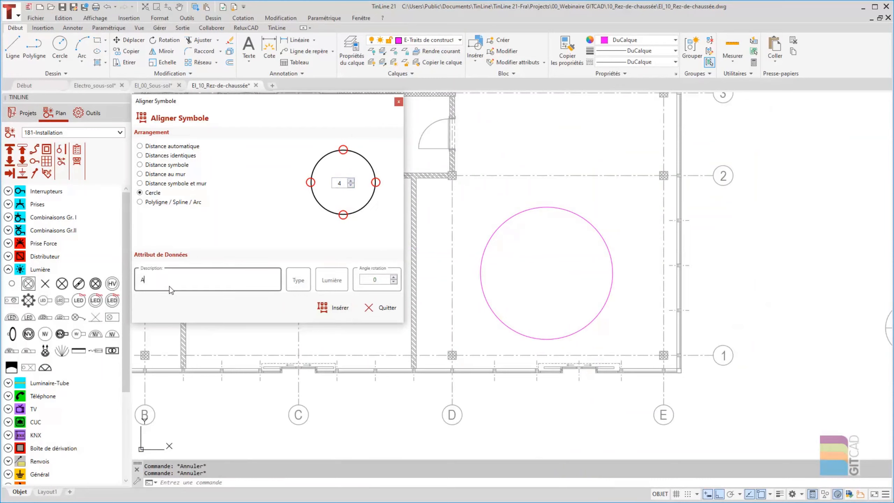
{"action": "left_click", "coordinate": [332, 307]}
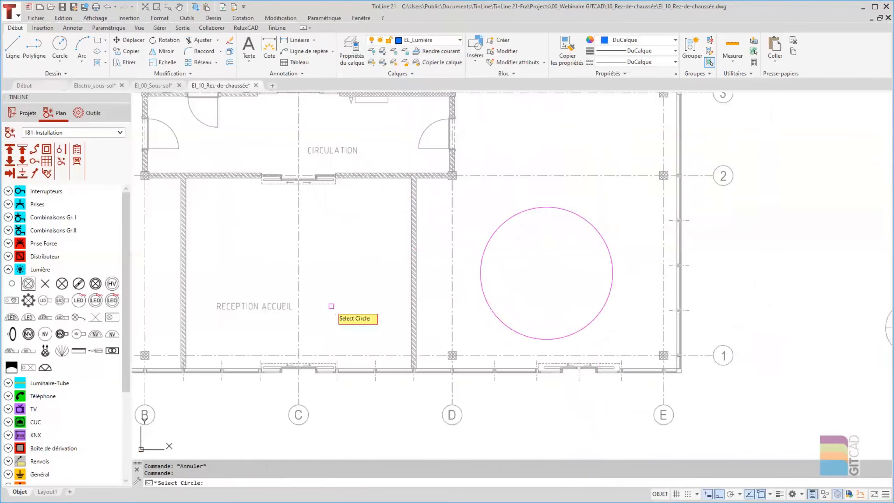
{"action": "left_click", "coordinate": [495, 227]}
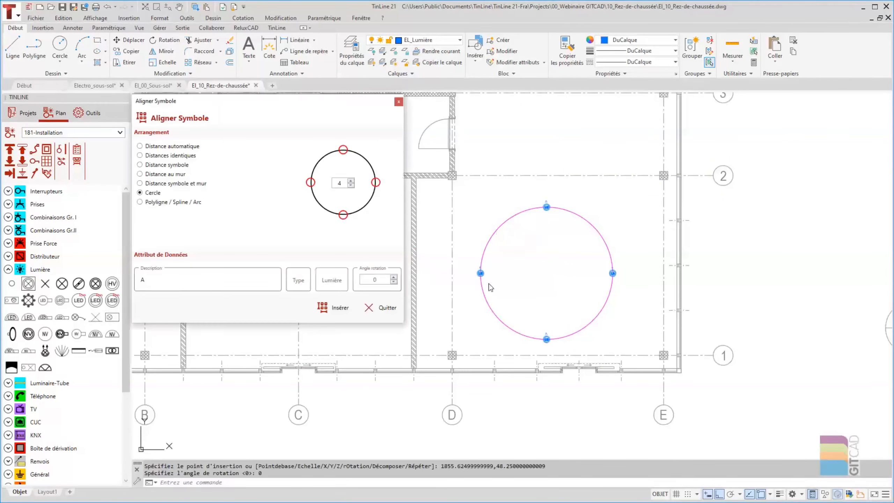
Delete the construction circle that passes through the four LED symbols.
{"action": "scroll", "coordinate": [618, 285], "scroll_direction": "up", "scroll_amount": 5}
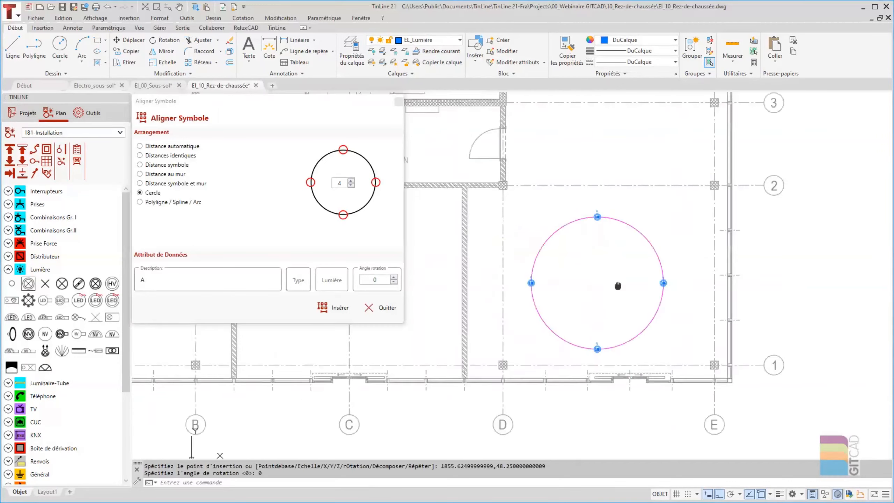
{"action": "scroll", "coordinate": [757, 302], "scroll_direction": "down", "scroll_amount": 4}
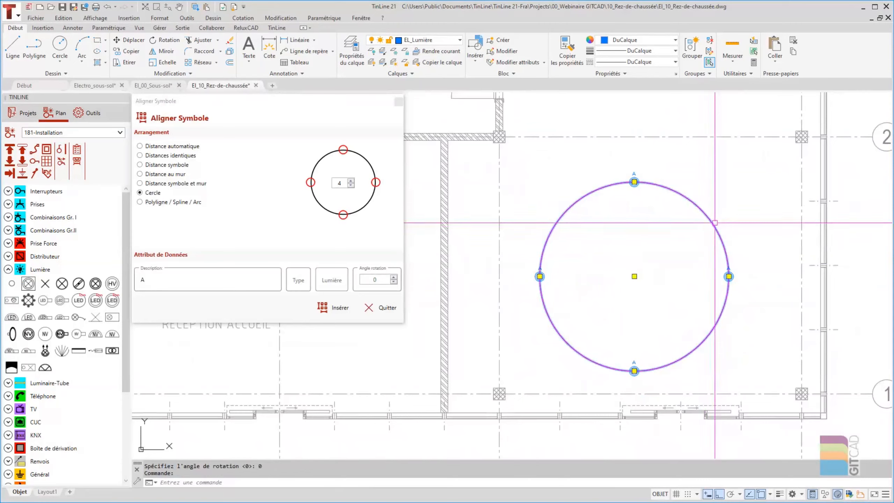
{"action": "key", "text": "Delete"}
{"action": "scroll", "coordinate": [722, 204], "scroll_direction": "down", "scroll_amount": 3}
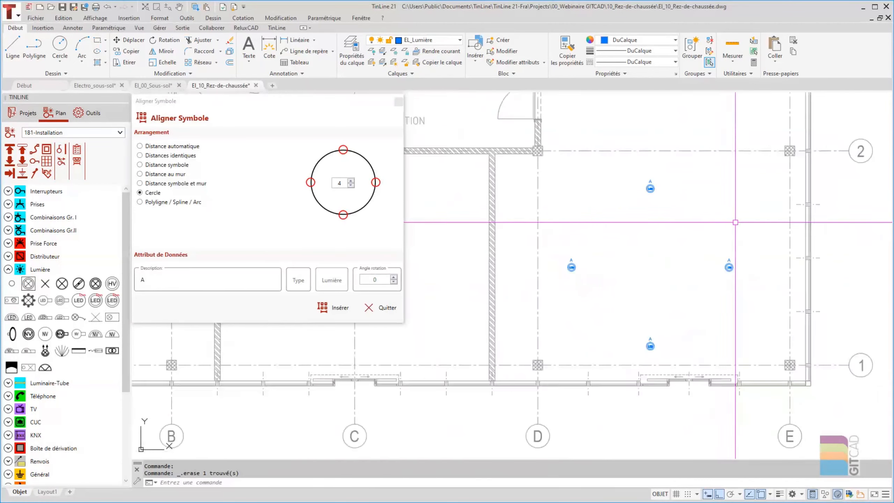
Switch the symbol arrangement to Polyligne / Spline / Arc and make E-Traits de construction the current layer.
{"action": "middle_click_drag", "start_coordinate": [632, 231], "coordinate": [806, 290]}
{"action": "scroll", "coordinate": [806, 289], "scroll_direction": "down", "scroll_amount": 1}
{"action": "middle_click_drag", "start_coordinate": [701, 266], "coordinate": [736, 329]}
{"action": "left_click", "coordinate": [155, 203]}
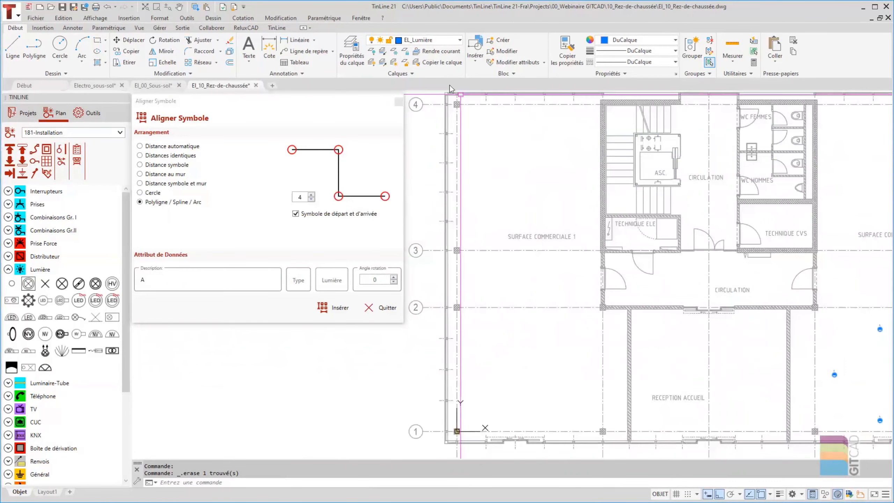
{"action": "left_click", "coordinate": [440, 43]}
{"action": "left_click", "coordinate": [435, 63]}
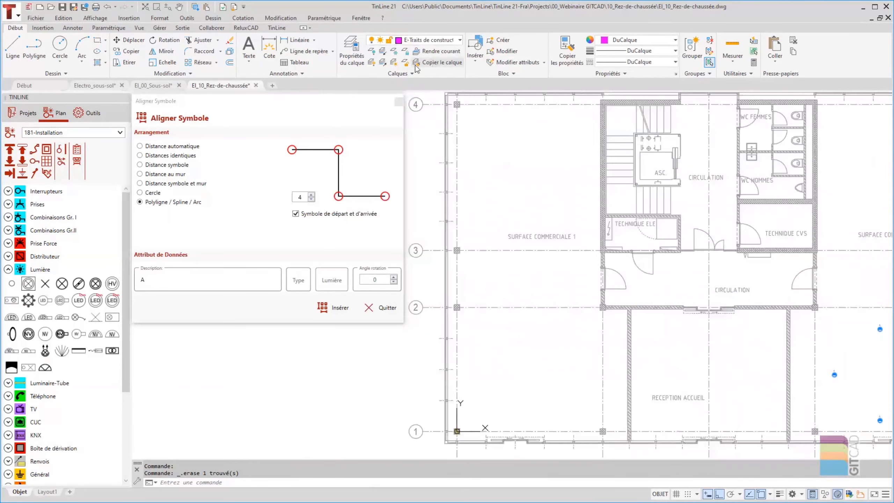
Start a polyline inside the south facade of SURFACE COMMERCIALE 1, running horizontally from just past axis B to near axis A.
{"action": "left_click", "coordinate": [35, 49]}
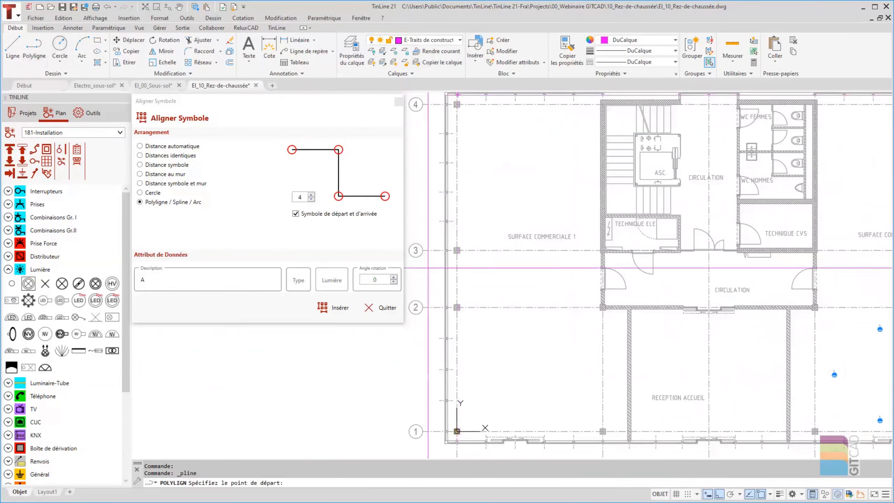
{"action": "scroll", "coordinate": [598, 440], "scroll_direction": "up", "scroll_amount": 1}
{"action": "scroll", "coordinate": [616, 442], "scroll_direction": "up", "scroll_amount": 2}
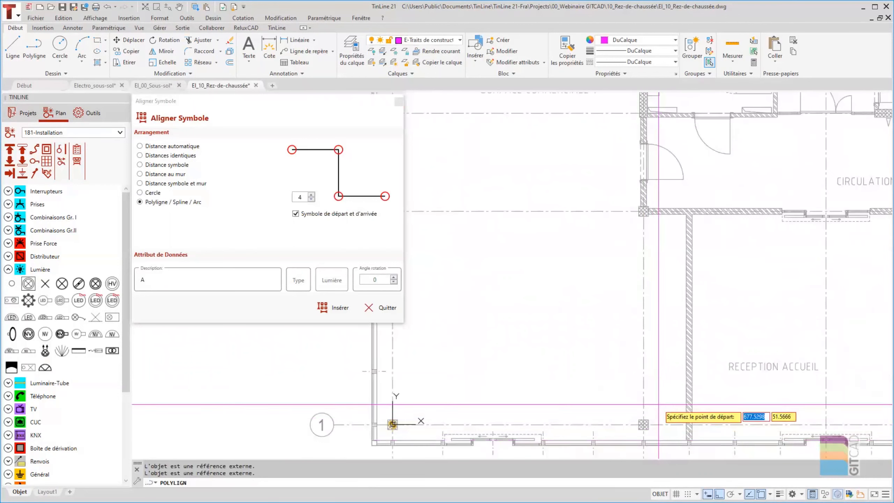
{"action": "left_click", "coordinate": [664, 407]}
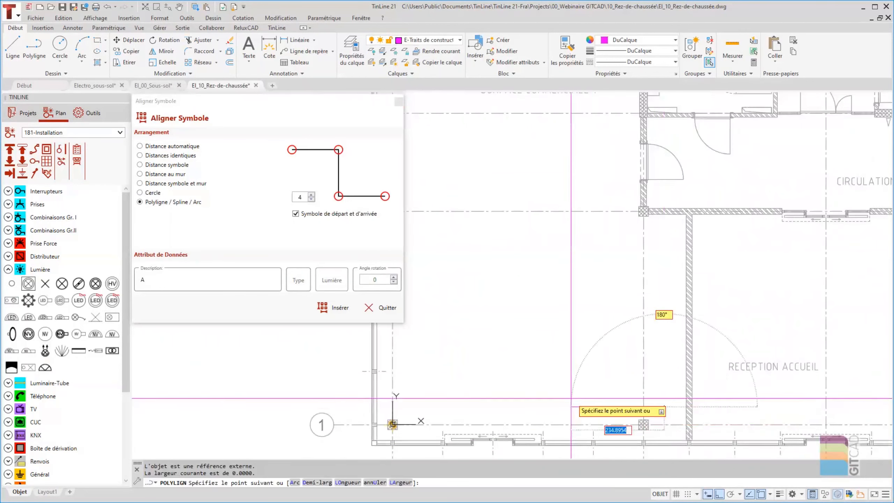
{"action": "scroll", "coordinate": [532, 396], "scroll_direction": "down", "scroll_amount": 1}
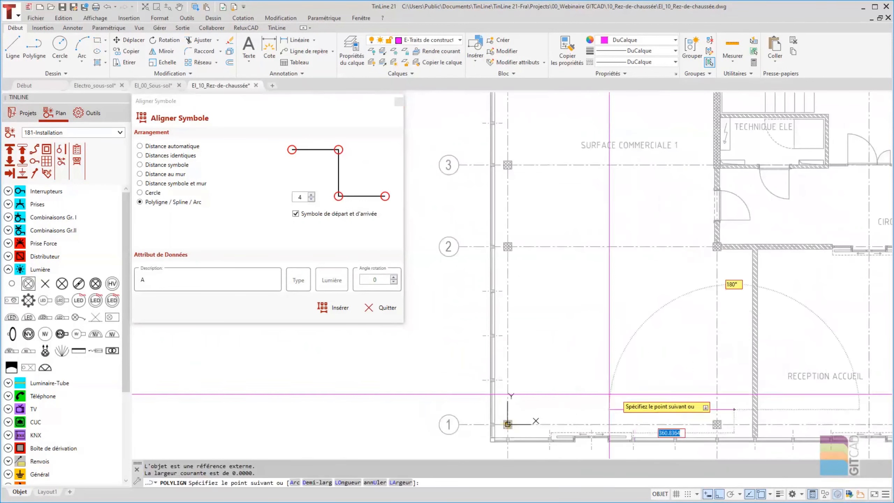
{"action": "left_click", "coordinate": [532, 395]}
Continue the polyline north beside axis A to just below axis 4, extend it east to near axis B, and finish it.
{"action": "scroll", "coordinate": [553, 236], "scroll_direction": "down", "scroll_amount": 2}
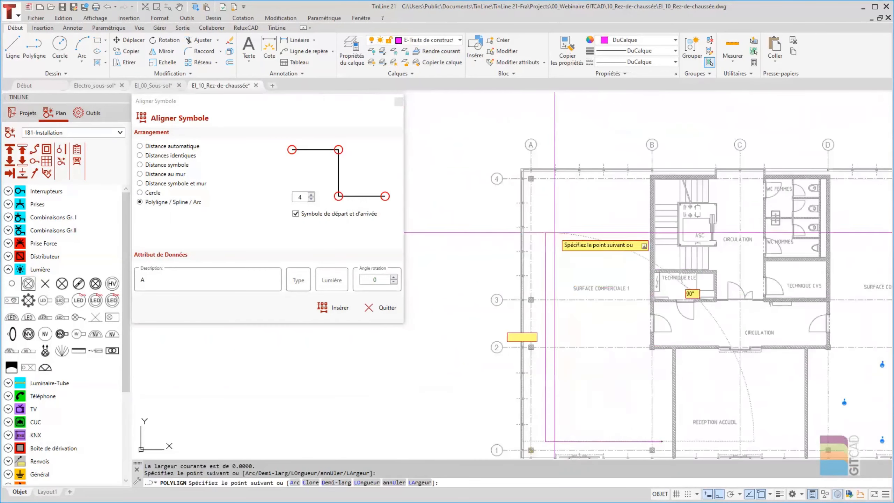
{"action": "scroll", "coordinate": [544, 188], "scroll_direction": "up", "scroll_amount": 3}
{"action": "left_click", "coordinate": [546, 184]}
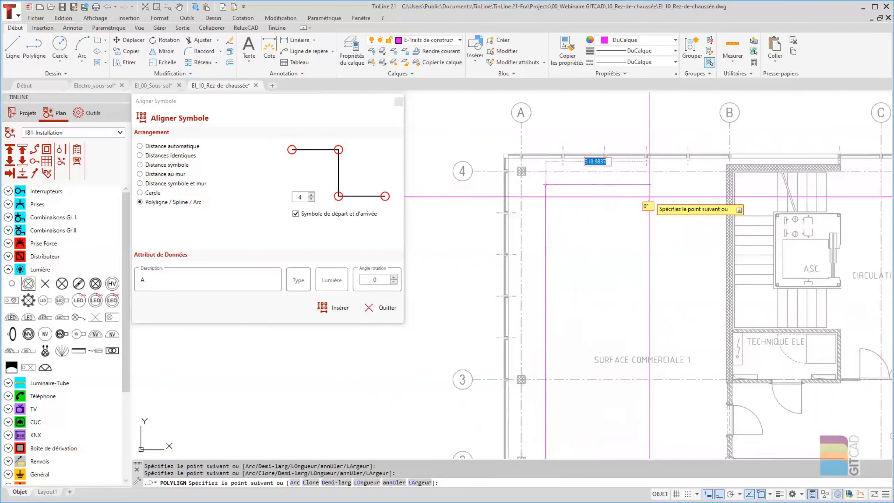
{"action": "left_click", "coordinate": [710, 186]}
{"action": "scroll", "coordinate": [698, 168], "scroll_direction": "down", "scroll_amount": 2}
{"action": "right_click", "coordinate": [724, 208]}
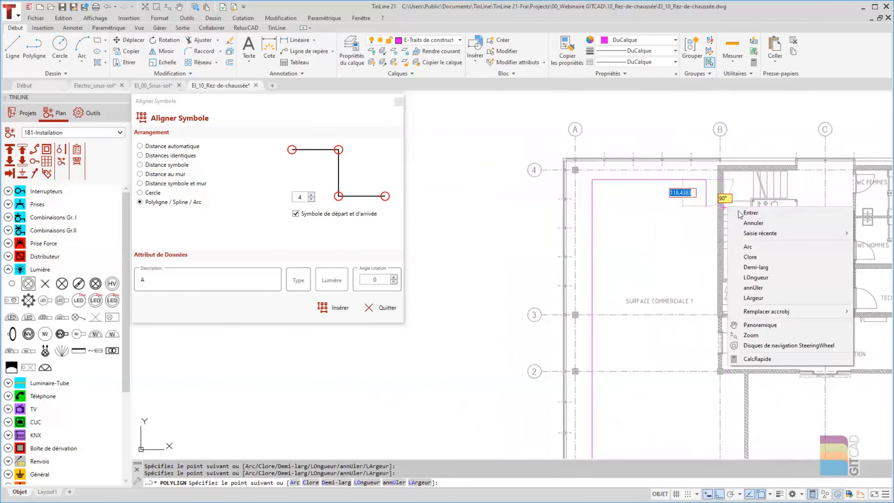
{"action": "left_click", "coordinate": [760, 211]}
{"action": "scroll", "coordinate": [653, 208], "scroll_direction": "down", "scroll_amount": 3}
{"action": "middle_click_drag", "start_coordinate": [650, 269], "coordinate": [600, 272]}
{"action": "key", "text": "Escape"}
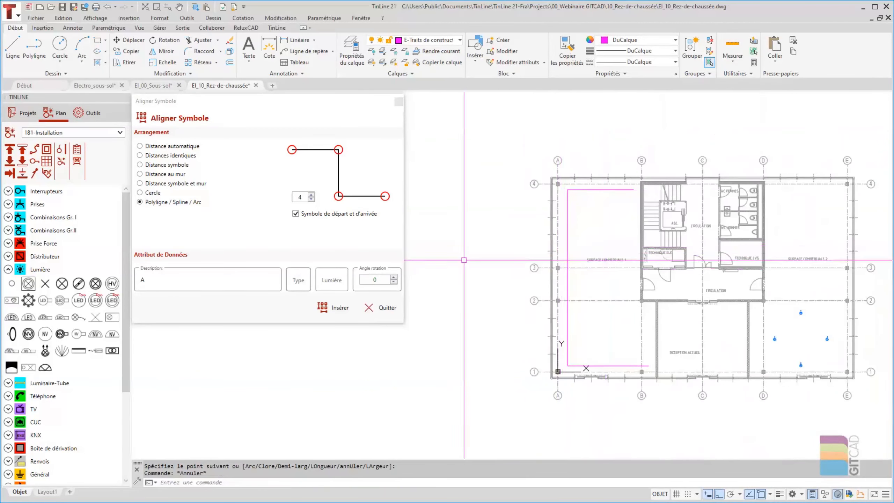
Distribute 10 LED light symbols with description B, including start and end symbols, along the polyline in SURFACE COMMERCIALE 1.
{"action": "left_click", "coordinate": [297, 197]}
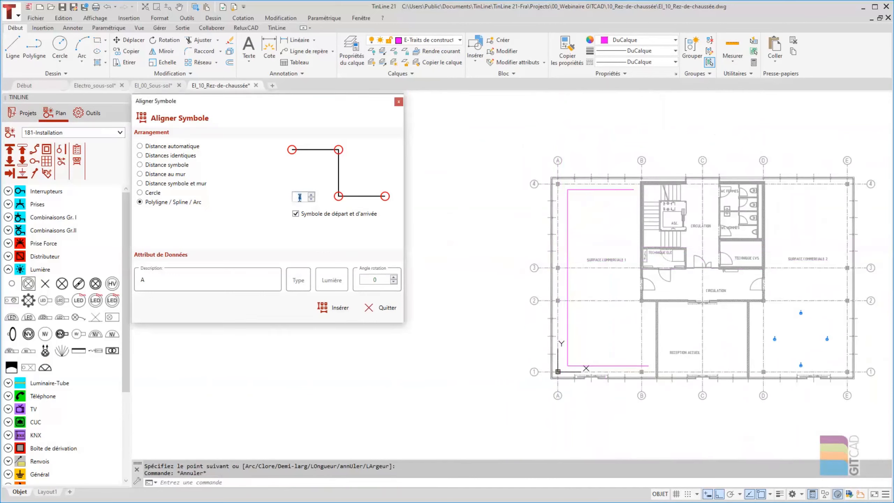
{"action": "type", "text": "10"}
{"action": "left_click", "coordinate": [296, 213]}
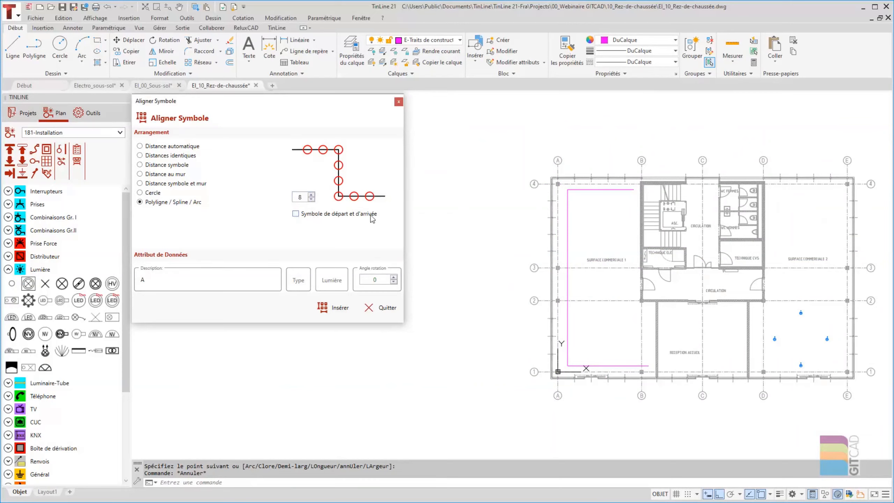
{"action": "left_click", "coordinate": [300, 216]}
{"action": "left_click", "coordinate": [160, 282]}
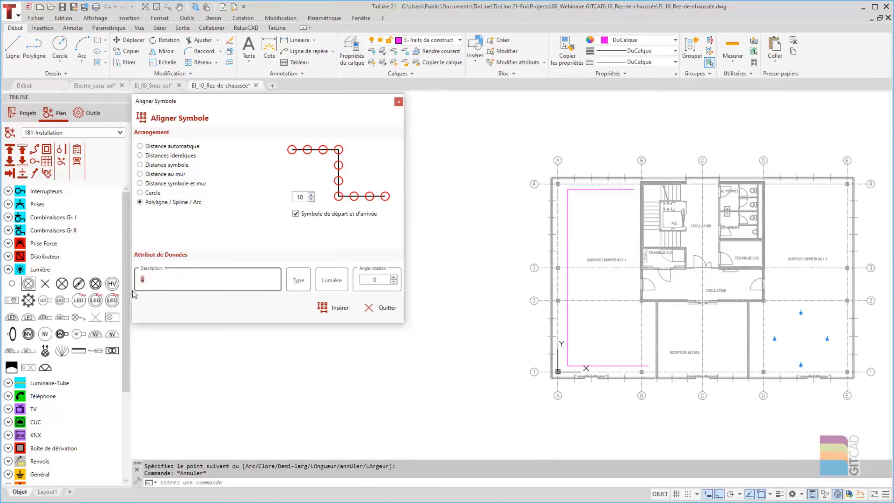
{"action": "left_click", "coordinate": [338, 307]}
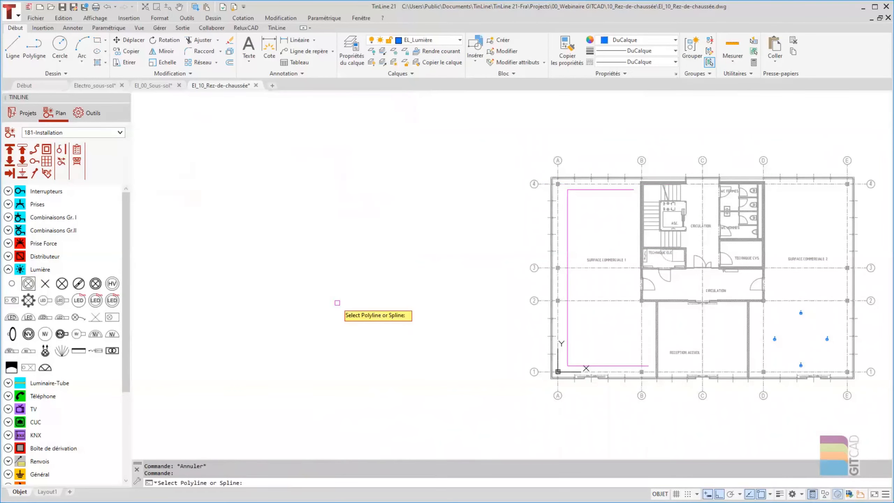
{"action": "left_click", "coordinate": [567, 295]}
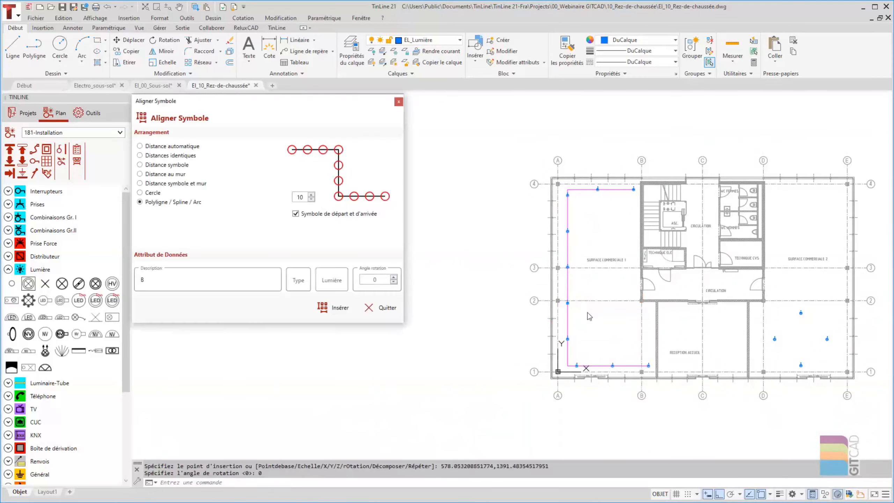
Delete the construction polyline that runs through the ten LED symbols in SURFACE COMMERCIALE 1.
{"action": "scroll", "coordinate": [596, 313], "scroll_direction": "up", "scroll_amount": 3}
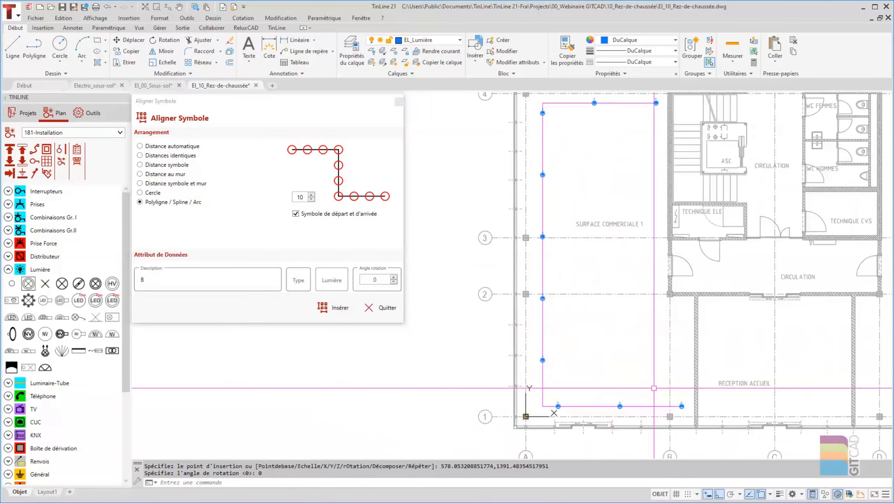
{"action": "left_click", "coordinate": [522, 345]}
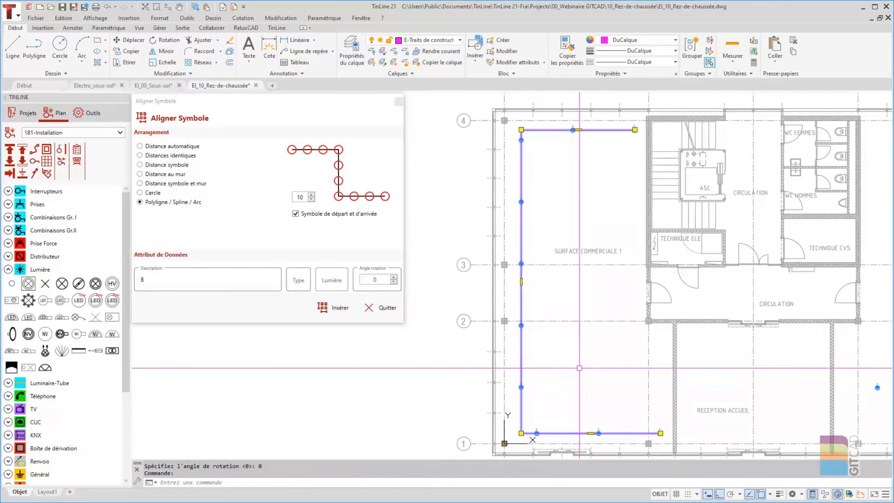
{"action": "key", "text": "Delete"}
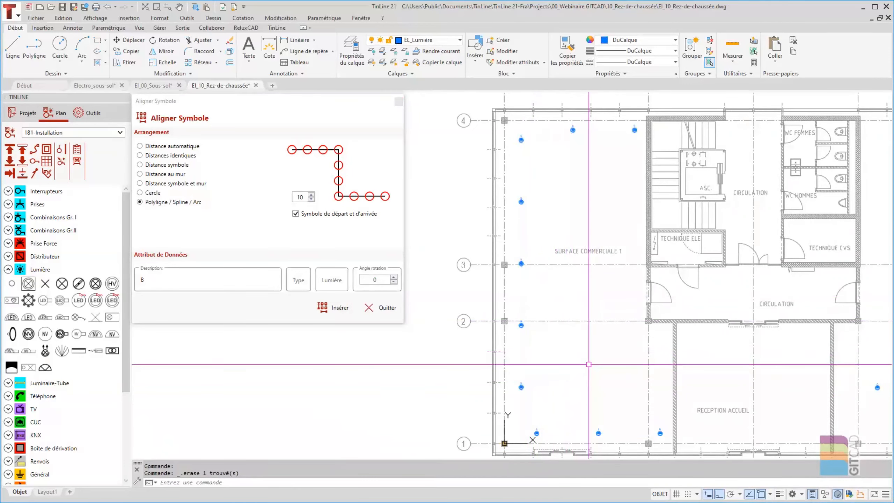
{"action": "middle_click_drag", "start_coordinate": [582, 362], "coordinate": [536, 301]}
{"action": "scroll", "coordinate": [646, 292], "scroll_direction": "down", "scroll_amount": 2}
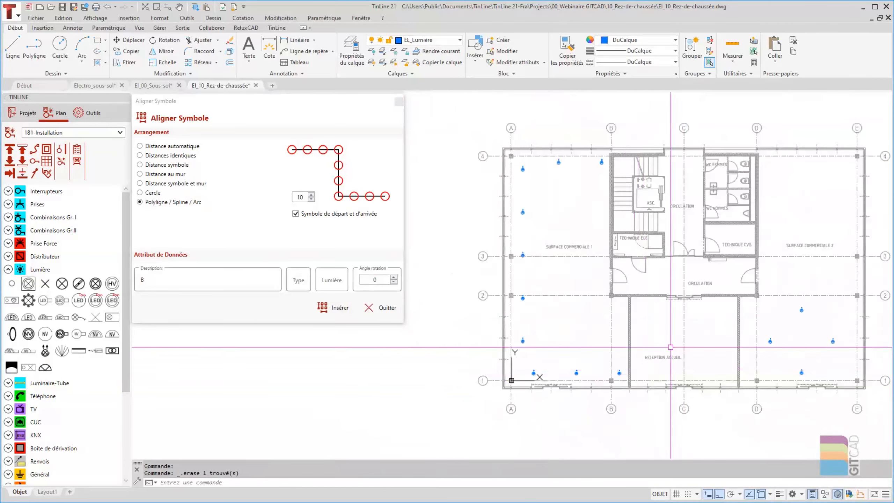
{"action": "middle_click_drag", "start_coordinate": [646, 292], "coordinate": [621, 306]}
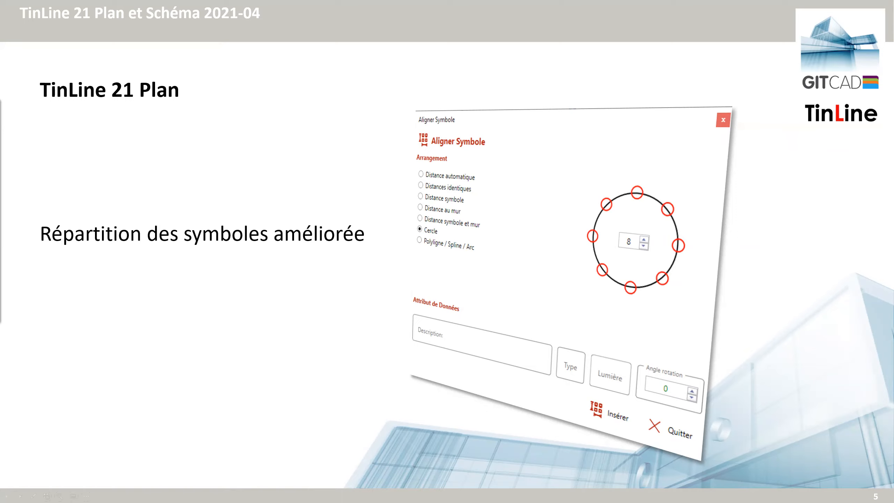
{"action": "key", "text": "Right"}
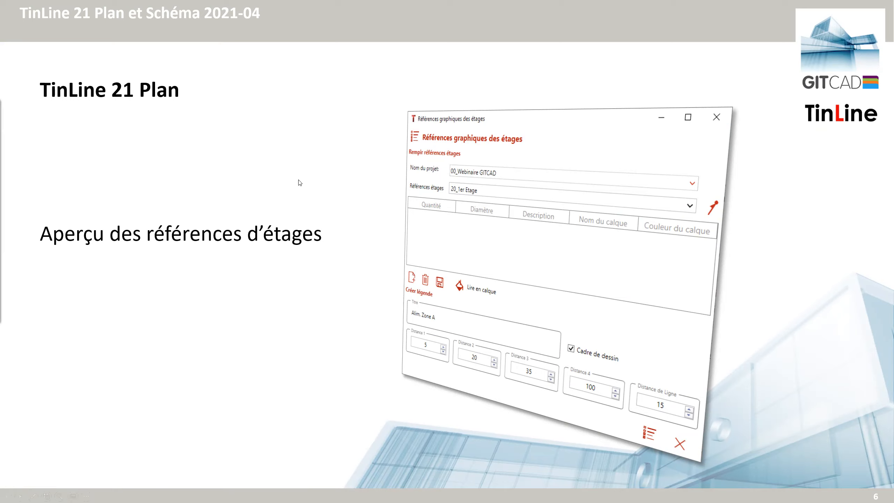
{"action": "left_click", "coordinate": [583, 223]}
{"action": "left_click", "coordinate": [476, 295]}
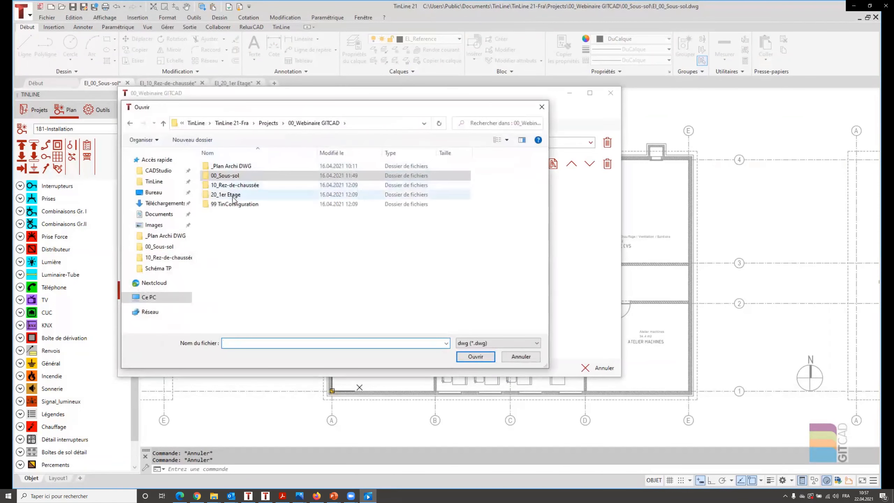
Add El_20_1er Etage.dwg and El_10_Rez-de-chaussée.dwg to the referenced floors (Renvois référencés) of project 00_Webinaire GITCAD.
{"action": "double_click", "coordinate": [241, 167]}
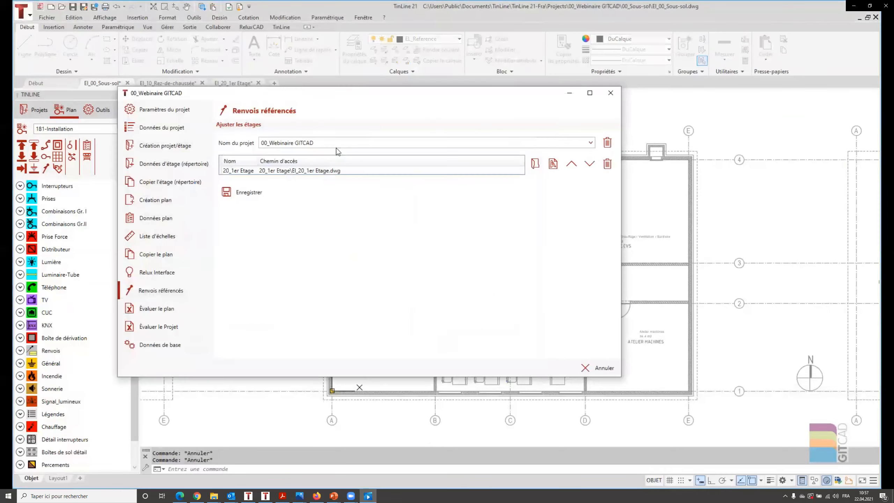
{"action": "left_click", "coordinate": [534, 164]}
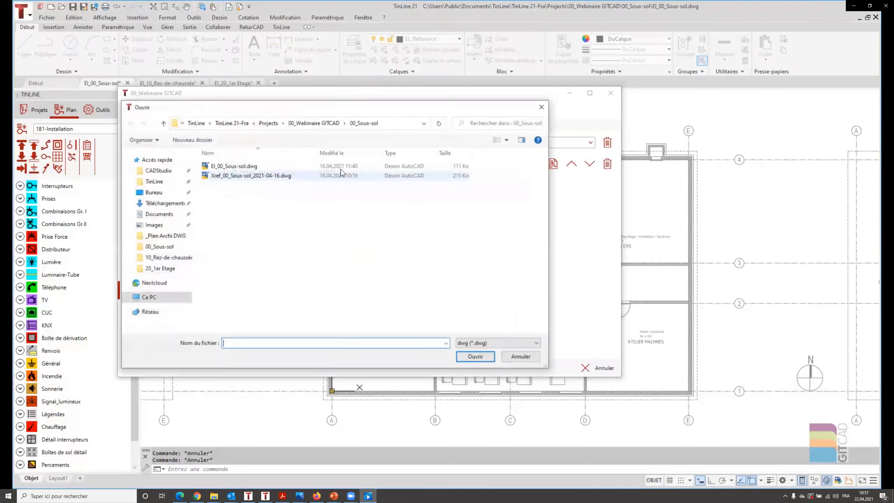
{"action": "left_click", "coordinate": [314, 123]}
{"action": "double_click", "coordinate": [247, 186]}
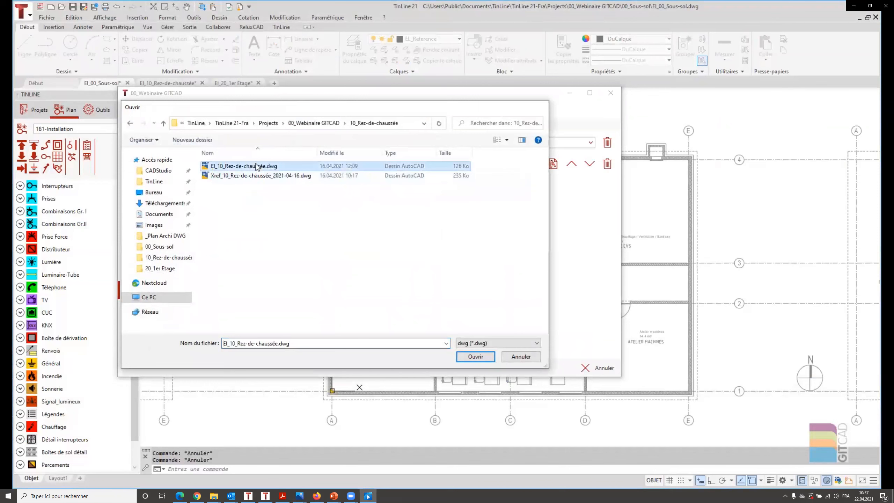
{"action": "double_click", "coordinate": [239, 166]}
Add El_00_Sous-sol.dwg to the referenced floors, save the floor list and close the project settings.
{"action": "left_click", "coordinate": [535, 164]}
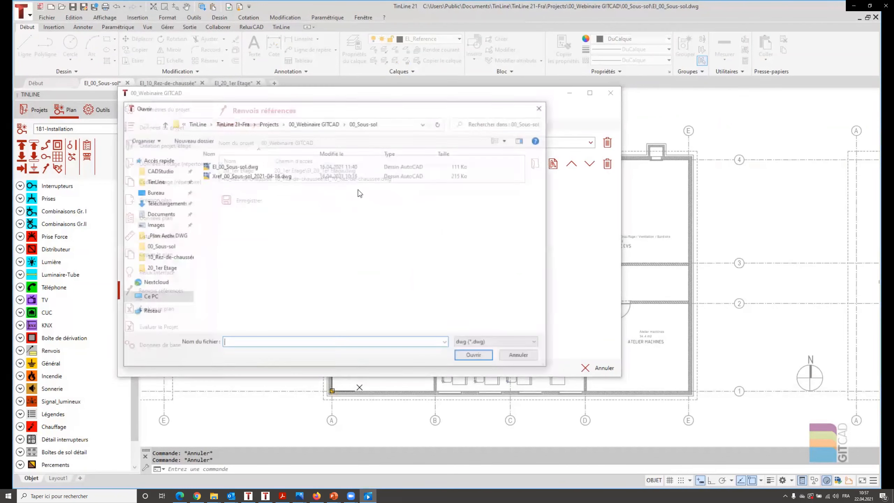
{"action": "double_click", "coordinate": [260, 167]}
{"action": "left_click", "coordinate": [248, 210]}
{"action": "left_click", "coordinate": [595, 367]}
Insert a floor reference from 00_Sous-sol to 20_1er Etage on layer EL_Lumière, in the dashed opening beside the hatched column.
{"action": "left_click", "coordinate": [46, 168]}
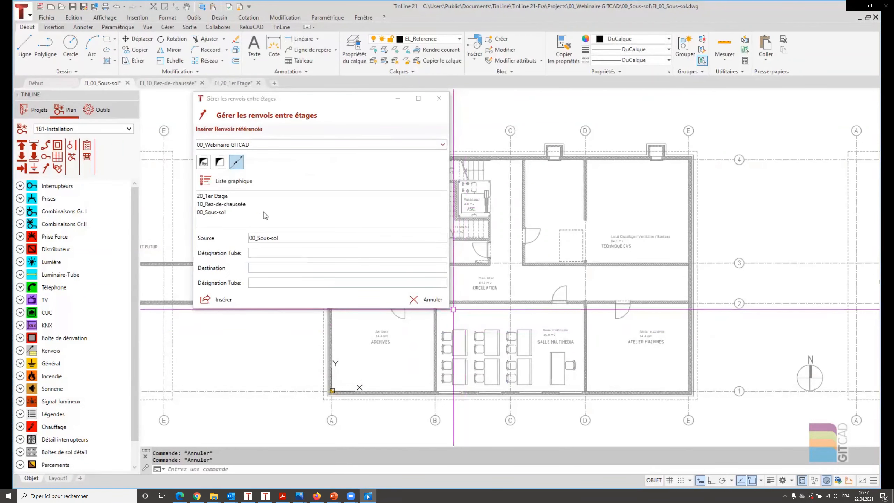
{"action": "left_click", "coordinate": [218, 196]}
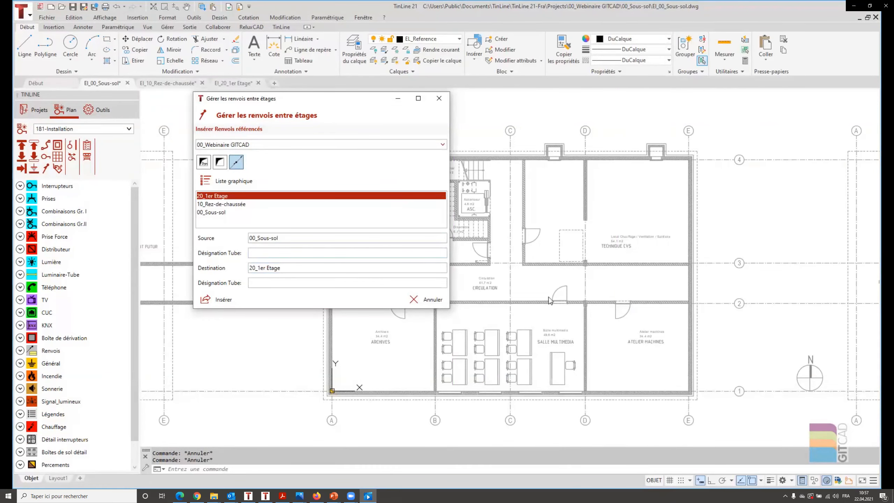
{"action": "middle_click_drag", "start_coordinate": [593, 268], "coordinate": [742, 283]}
{"action": "scroll", "coordinate": [586, 270], "scroll_direction": "up", "scroll_amount": 6}
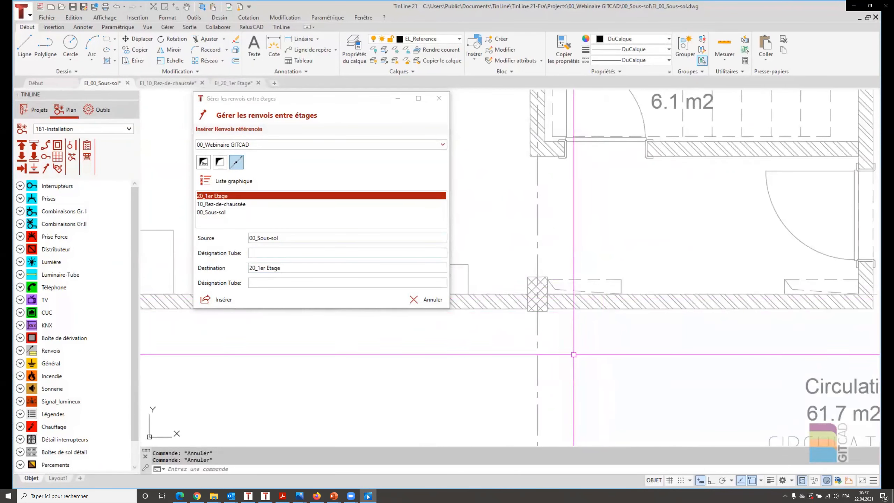
{"action": "left_click", "coordinate": [224, 300]}
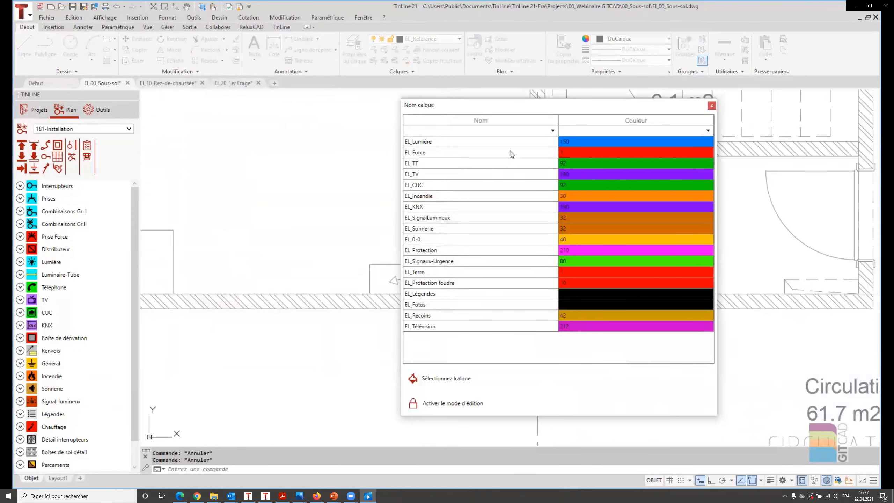
{"action": "left_click", "coordinate": [512, 143]}
{"action": "scroll", "coordinate": [573, 290], "scroll_direction": "up", "scroll_amount": 5}
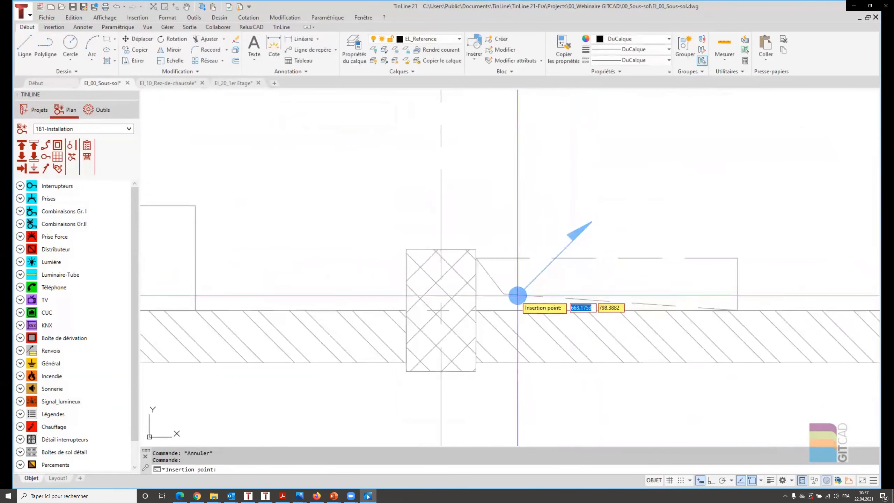
{"action": "left_click", "coordinate": [506, 288]}
{"action": "right_click", "coordinate": [601, 268]}
{"action": "scroll", "coordinate": [557, 292], "scroll_direction": "down", "scroll_amount": 4}
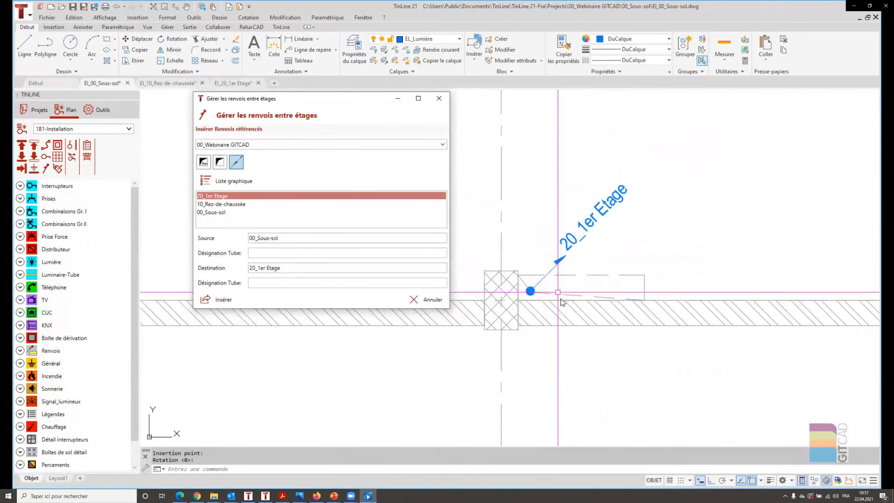
Insert a second reference to 20_1er Etage on layer EL_CUC, just right of the blue one in the dashed opening.
{"action": "left_click", "coordinate": [218, 299]}
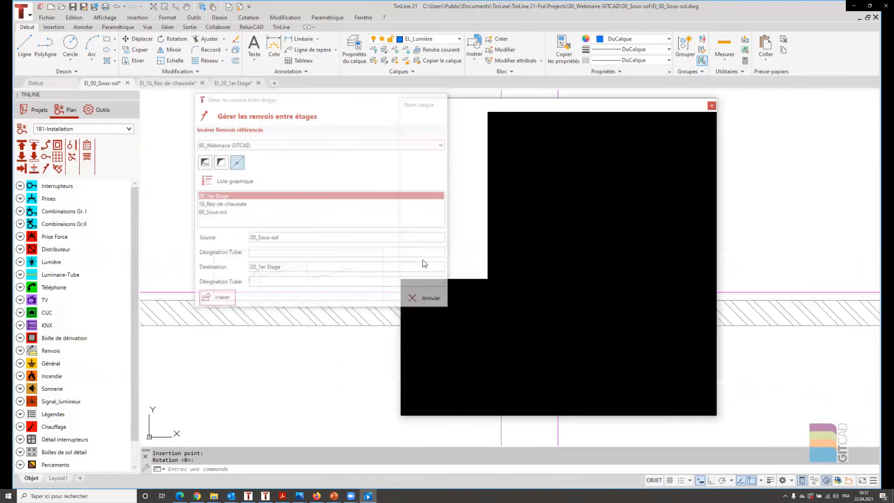
{"action": "left_click", "coordinate": [433, 185]}
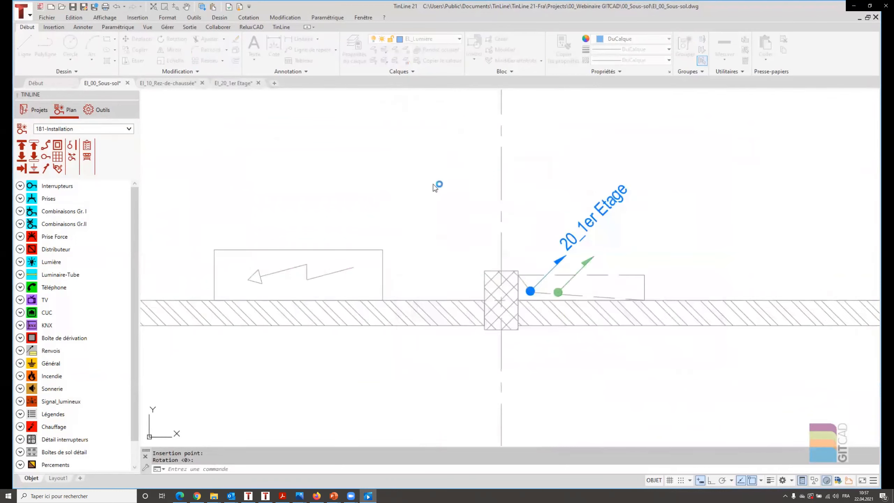
{"action": "scroll", "coordinate": [544, 294], "scroll_direction": "up", "scroll_amount": 3}
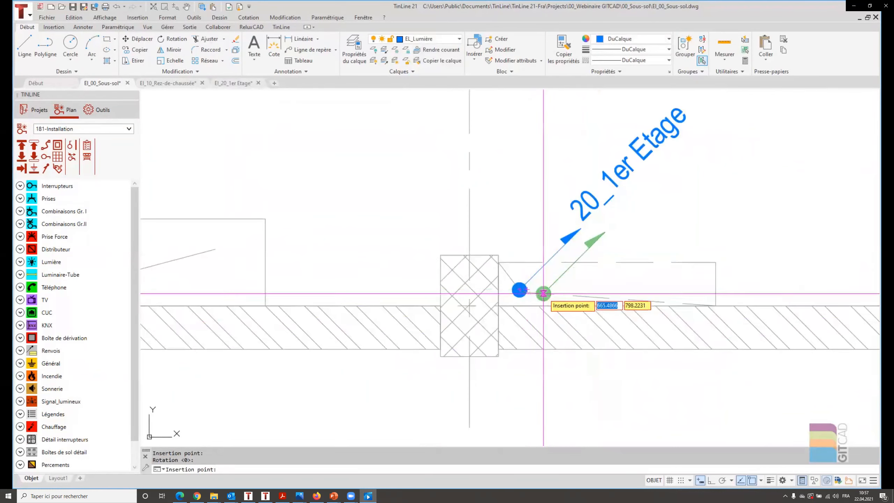
{"action": "left_click", "coordinate": [584, 290]}
{"action": "left_click", "coordinate": [609, 299]}
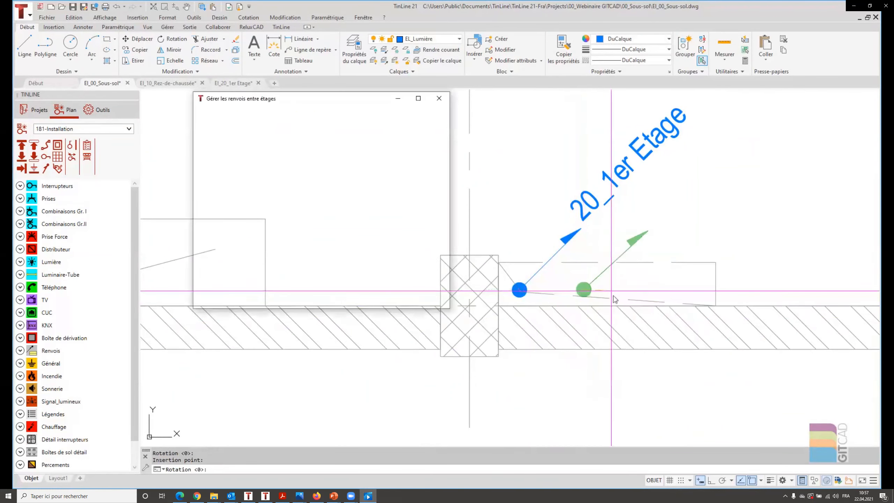
Insert a third reference to 20_1er Etage on layer EL_TV, aligned to the right of the green one.
{"action": "left_click", "coordinate": [230, 304]}
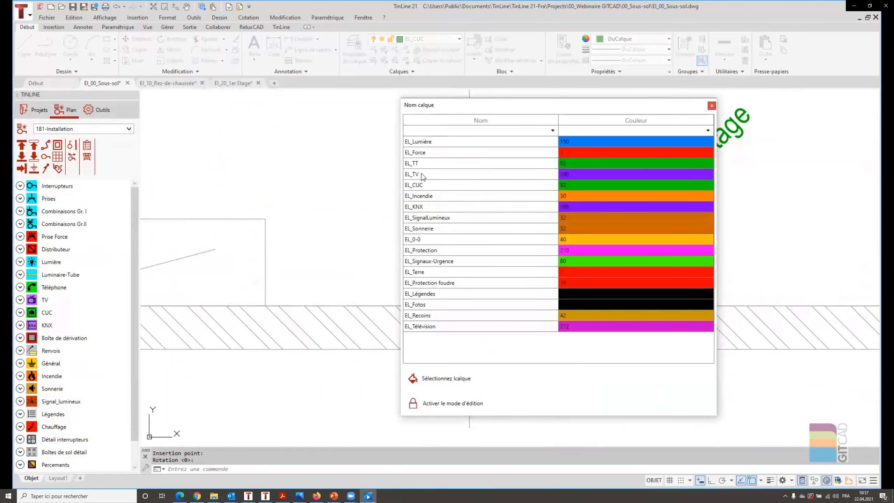
{"action": "double_click", "coordinate": [421, 183]}
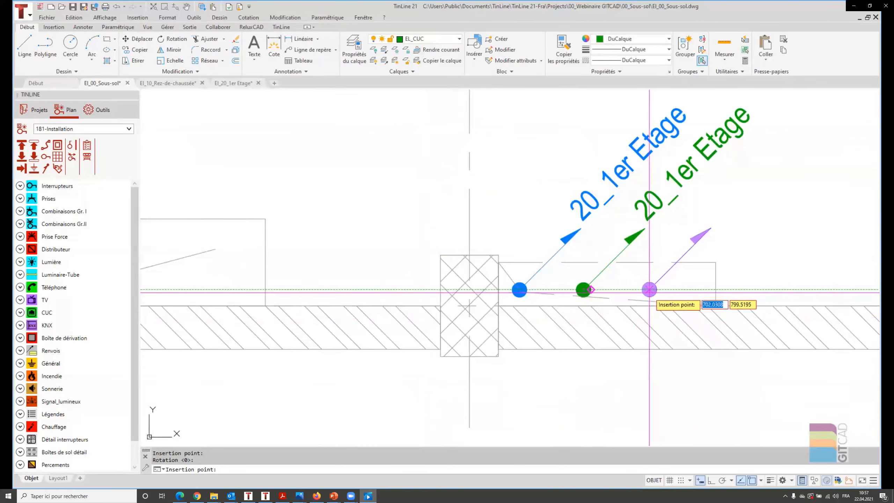
{"action": "left_click", "coordinate": [648, 289]}
{"action": "key", "text": "Return"}
{"action": "scroll", "coordinate": [573, 382], "scroll_direction": "down", "scroll_amount": 4}
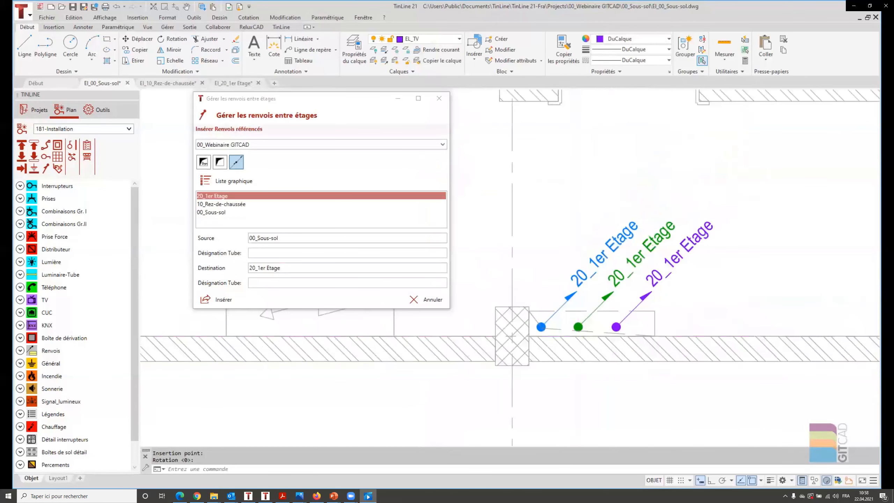
Open the graphical list of floor references and pick the blue 20_1er Etage reference symbol on the plan as its block.
{"action": "scroll", "coordinate": [505, 362], "scroll_direction": "down", "scroll_amount": 1}
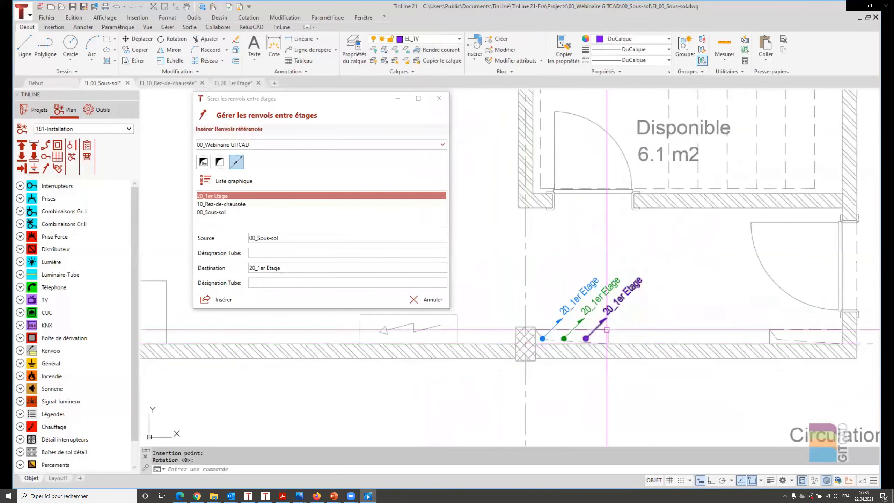
{"action": "middle_click_drag", "start_coordinate": [628, 314], "coordinate": [644, 234]}
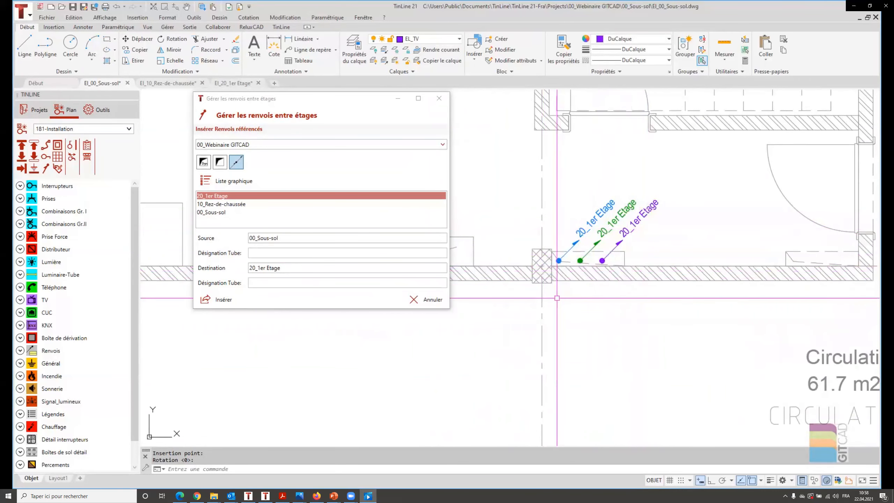
{"action": "scroll", "coordinate": [560, 299], "scroll_direction": "up", "scroll_amount": 1}
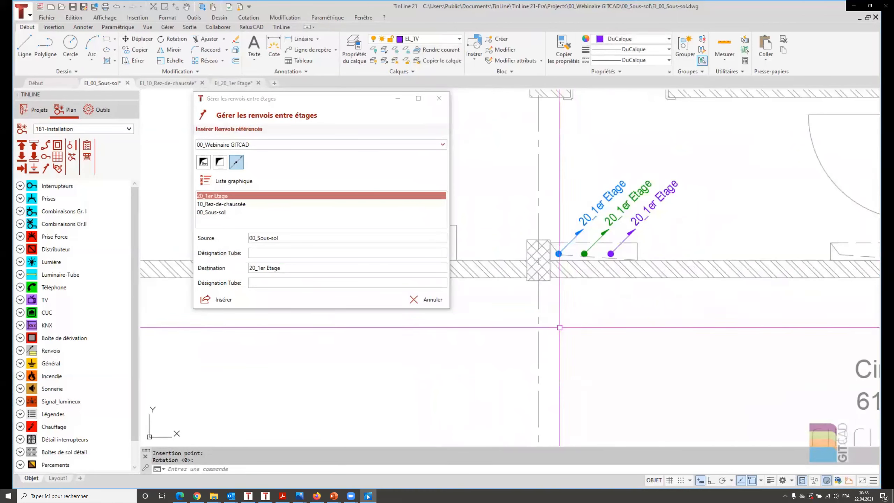
{"action": "left_click", "coordinate": [231, 183]}
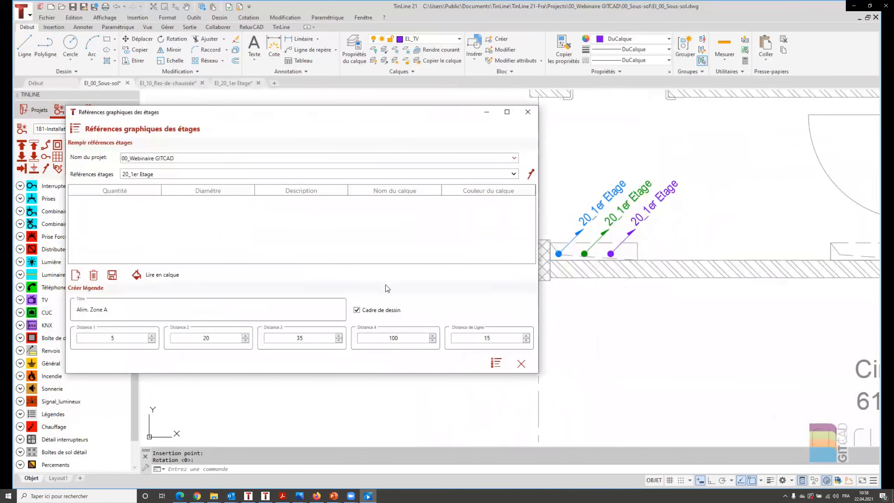
{"action": "left_click", "coordinate": [530, 175]}
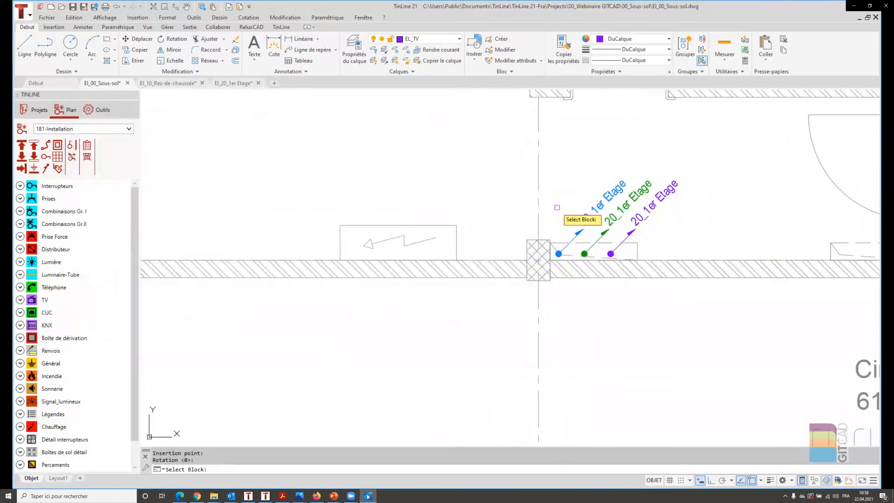
{"action": "left_click", "coordinate": [581, 233]}
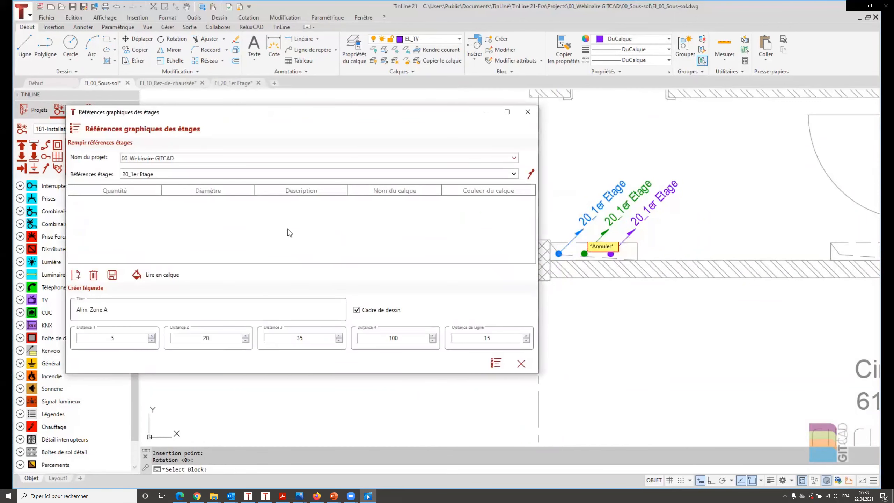
Add a list row for 1 M40 "Tube Lumière" and read its layer EL_Lumière from the blue reference on the plan.
{"action": "left_click", "coordinate": [75, 275]}
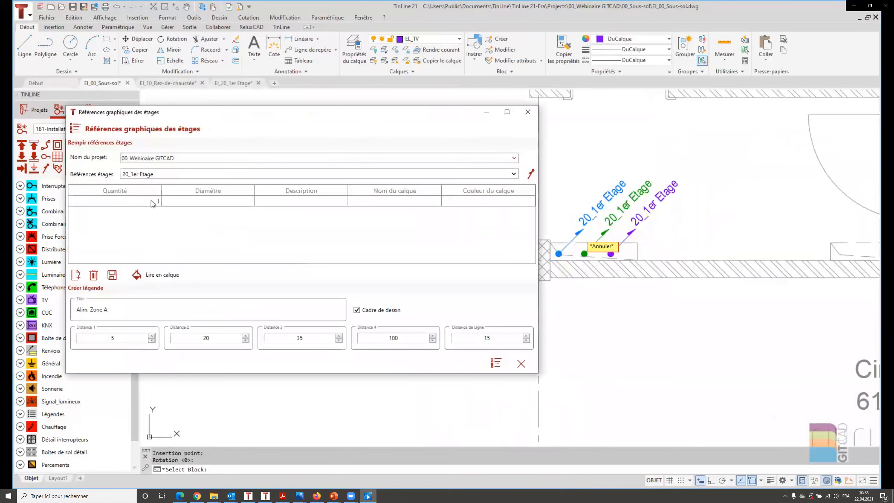
{"action": "double_click", "coordinate": [185, 201]}
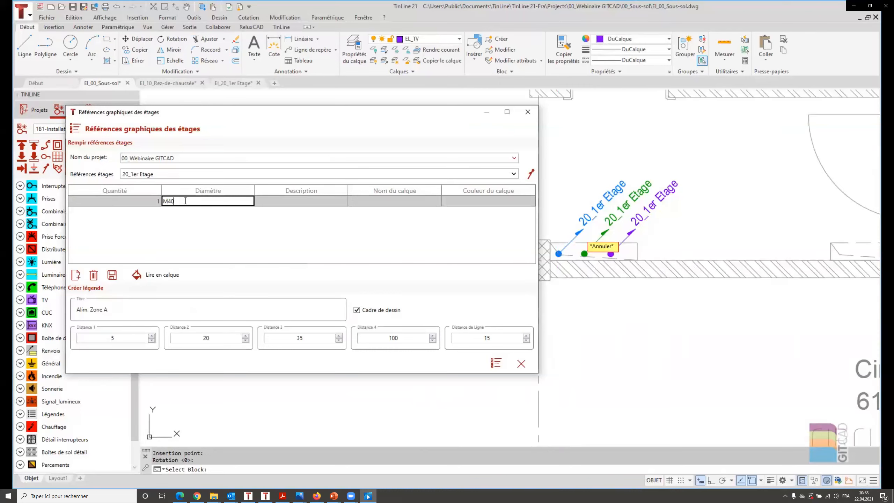
{"action": "key", "text": "Tab"}
{"action": "left_click", "coordinate": [281, 203]}
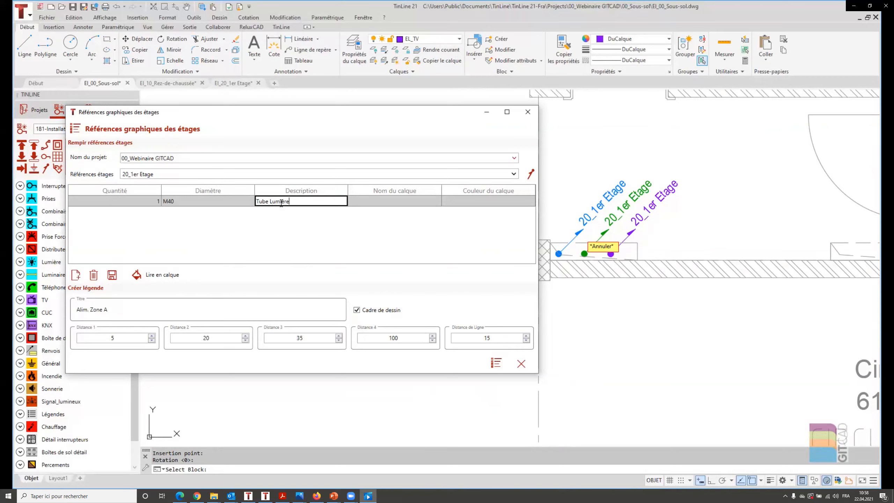
{"action": "left_click", "coordinate": [394, 203]}
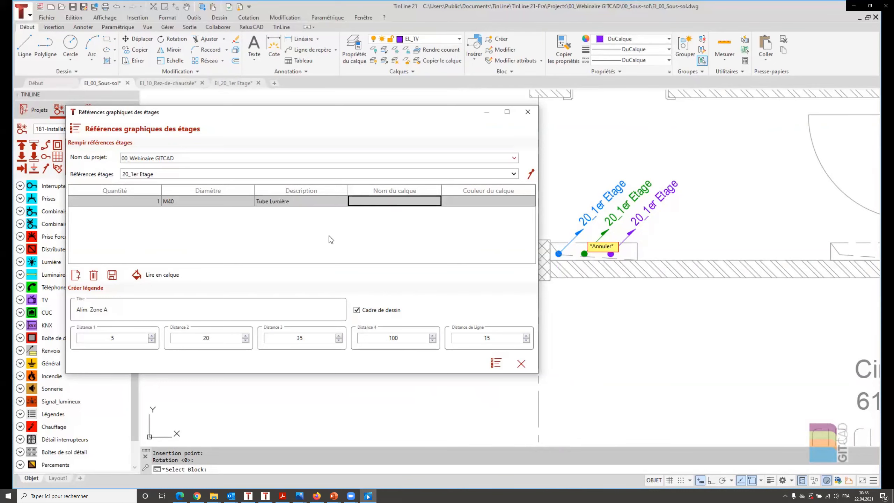
{"action": "left_click", "coordinate": [135, 275]}
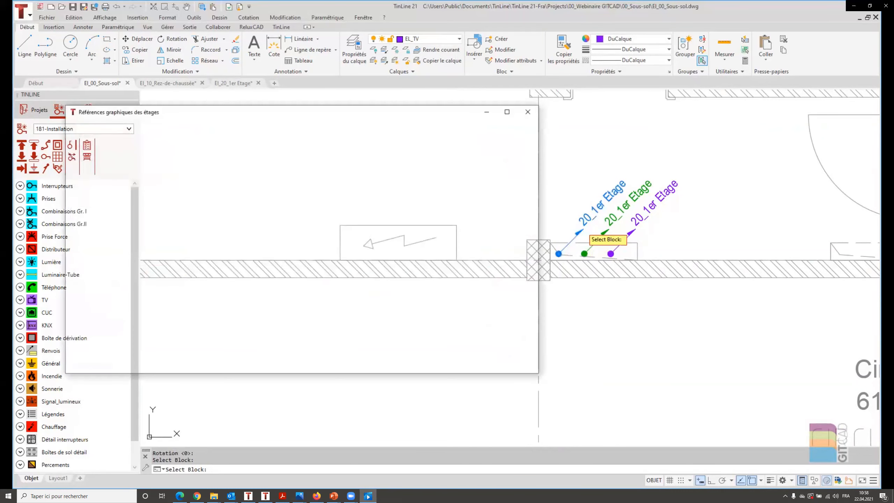
Add a second row for 3 M25 "Tubes Info" and read its layer EL_CUC from the green reference on the plan.
{"action": "left_click", "coordinate": [77, 275]}
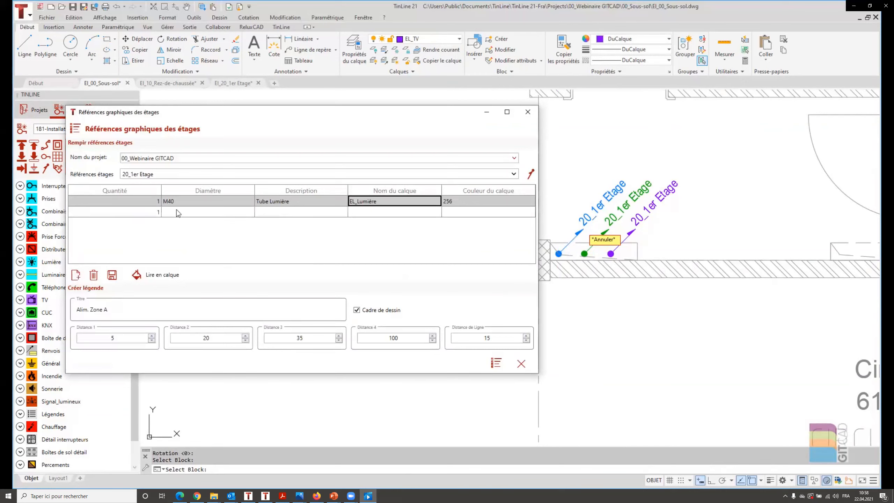
{"action": "double_click", "coordinate": [139, 214]}
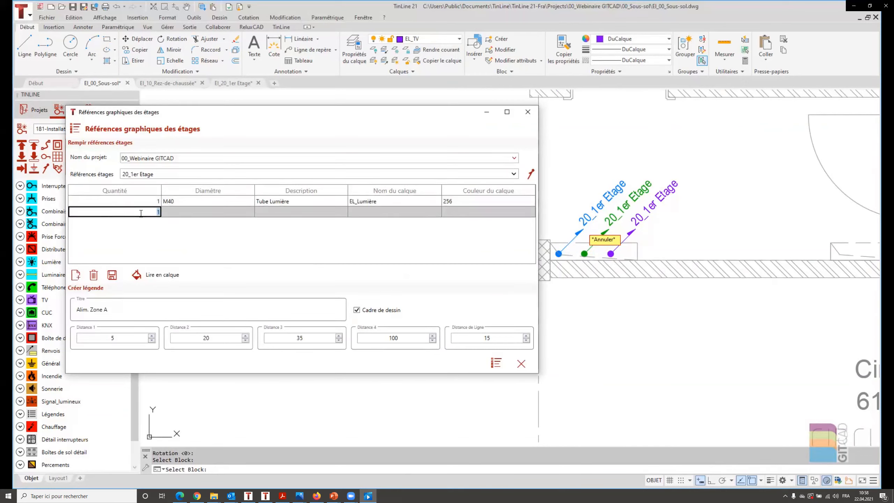
{"action": "type", "text": "3"}
{"action": "key", "text": "Tab"}
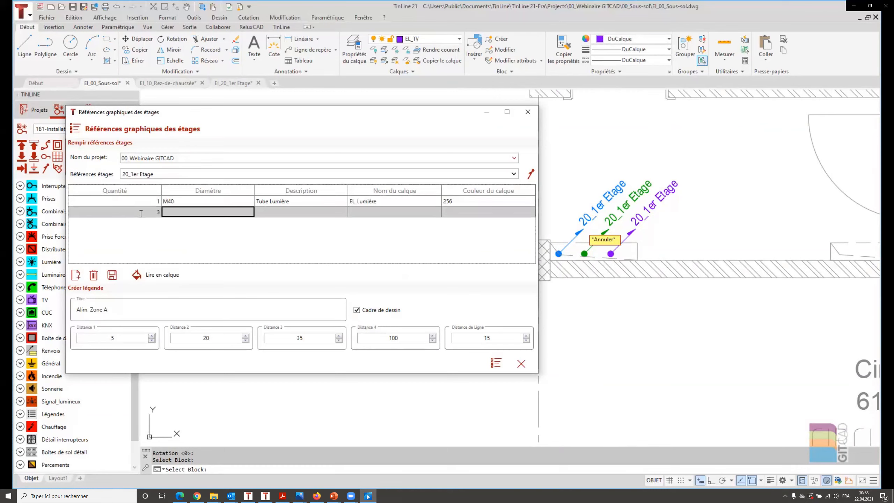
{"action": "type", "text": "M25"}
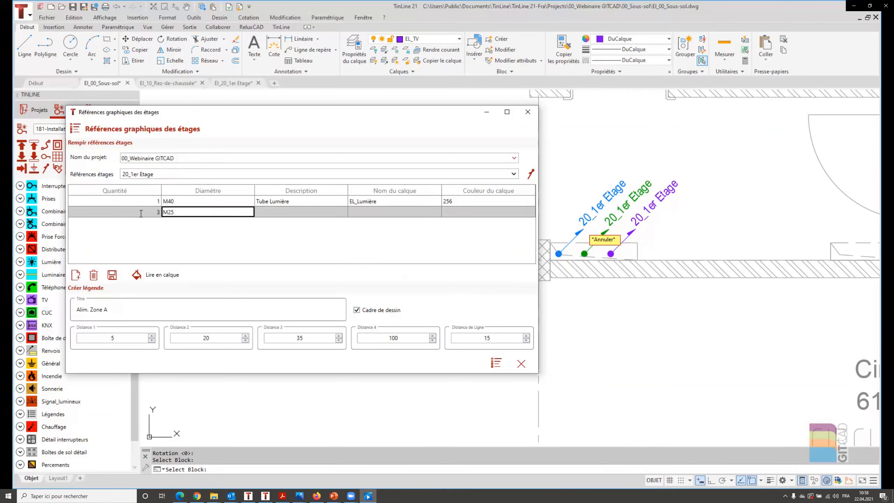
{"action": "key", "text": "Tab"}
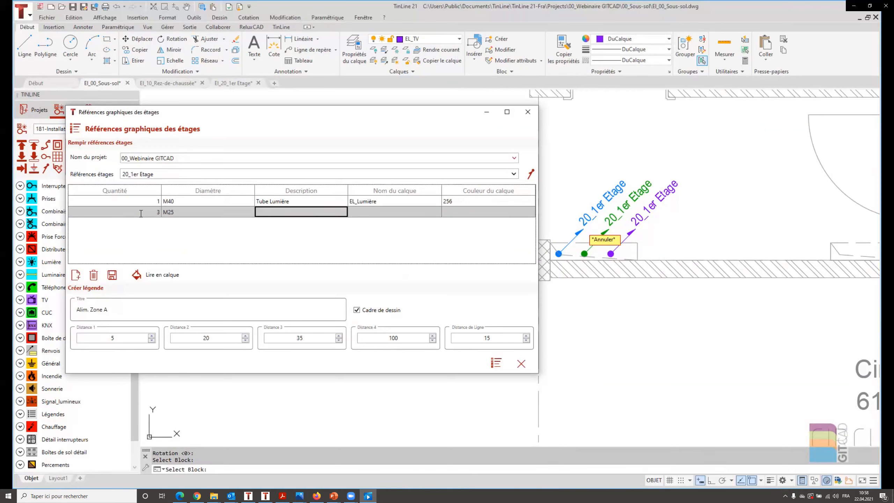
{"action": "type", "text": "Tub"}
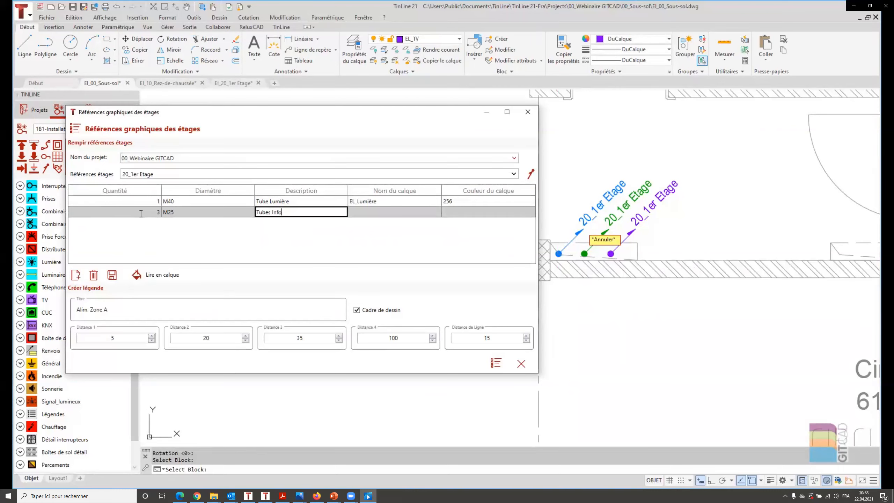
{"action": "type", "text": "es Info"}
{"action": "left_click", "coordinate": [164, 275]}
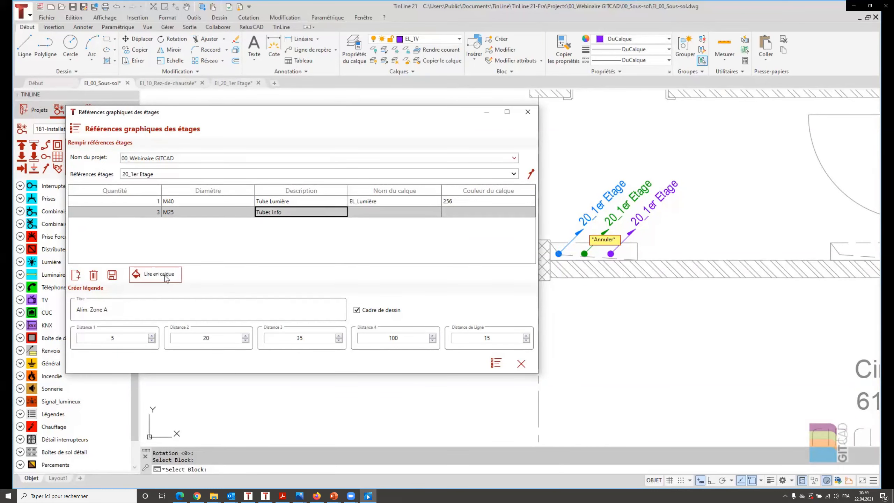
{"action": "left_click", "coordinate": [642, 206]}
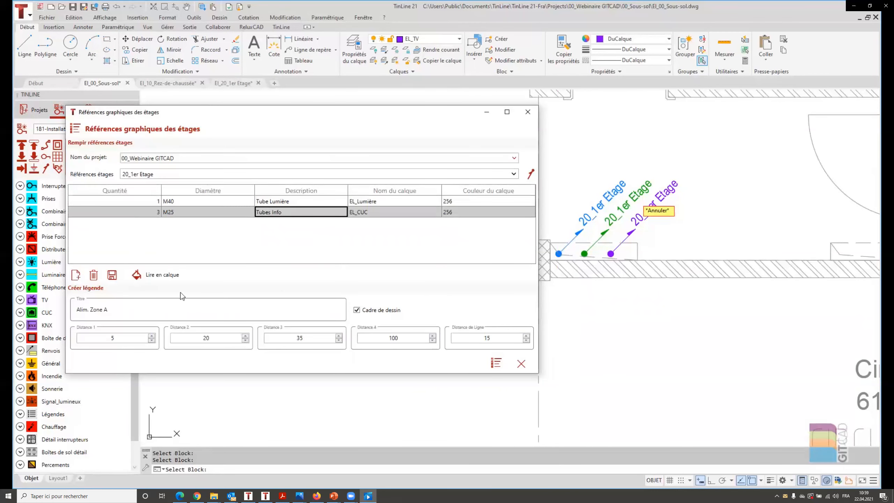
Add a third row for 3 M25 "Tubes TV" and read its layer EL_TV from the purple reference on the plan.
{"action": "left_click", "coordinate": [76, 275]}
{"action": "left_click", "coordinate": [156, 224]}
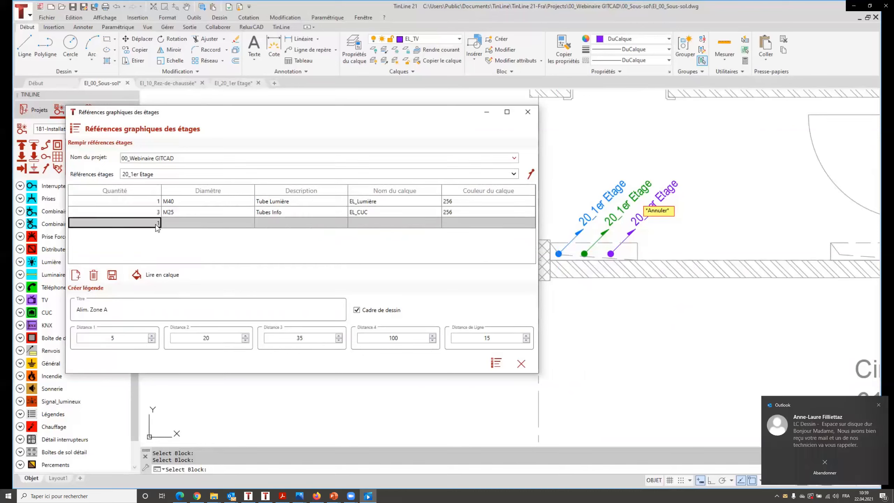
{"action": "type", "text": "3"}
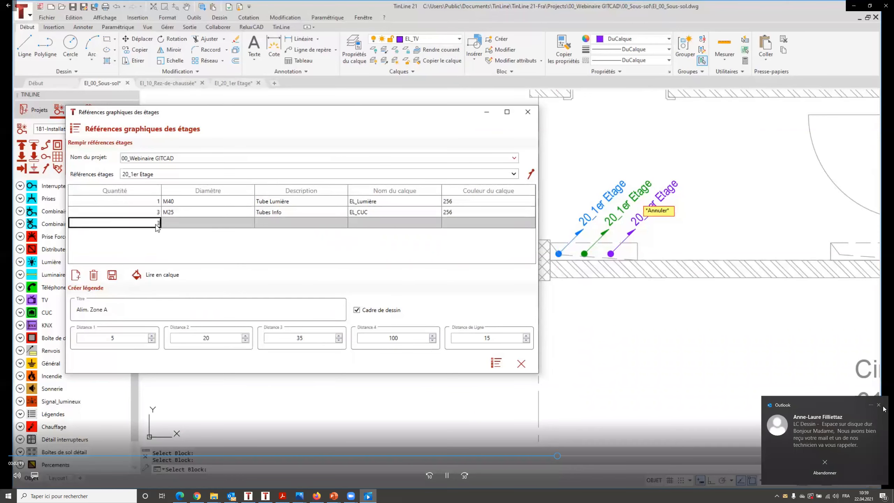
{"action": "key", "text": "Tab"}
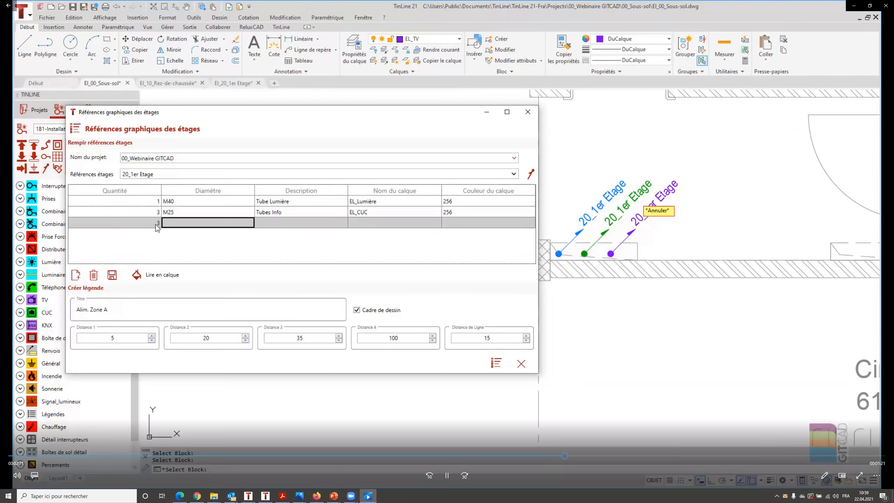
{"action": "type", "text": "M25"}
{"action": "key", "text": "Tab"}
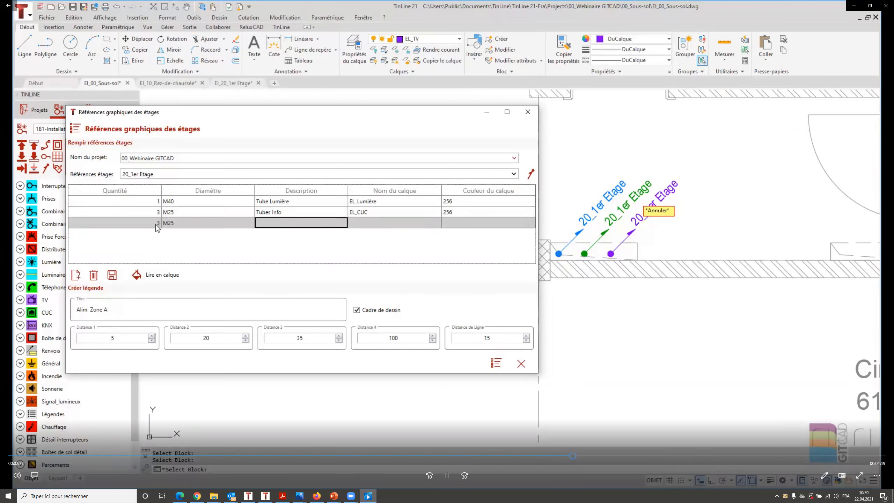
{"action": "type", "text": "Tube"}
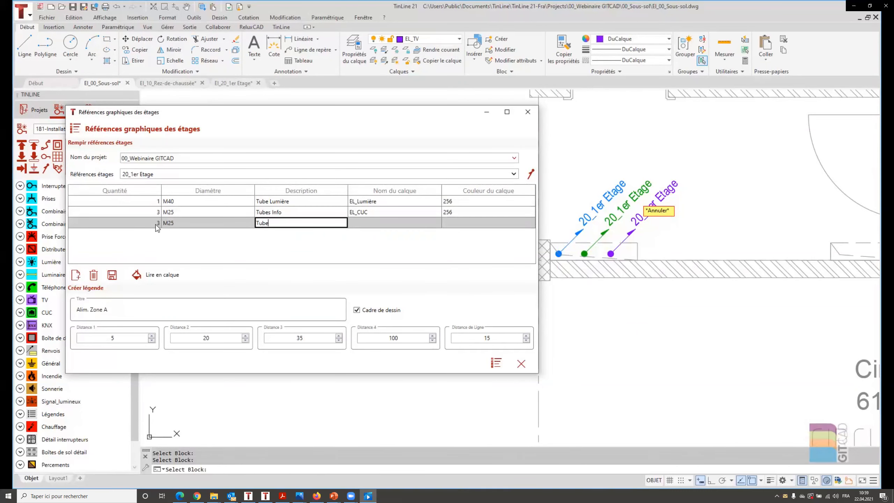
{"action": "type", "text": "s TV"}
{"action": "left_click", "coordinate": [139, 275]}
{"action": "left_click", "coordinate": [619, 223]}
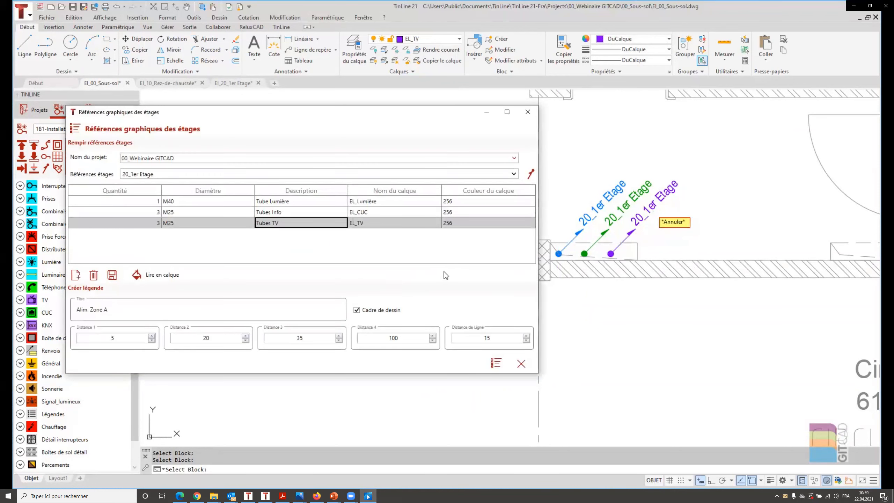
Save the reference list and place its framed "Alim. Zone A" legend on the basement plan, below the wall under the three references.
{"action": "left_click", "coordinate": [107, 310]}
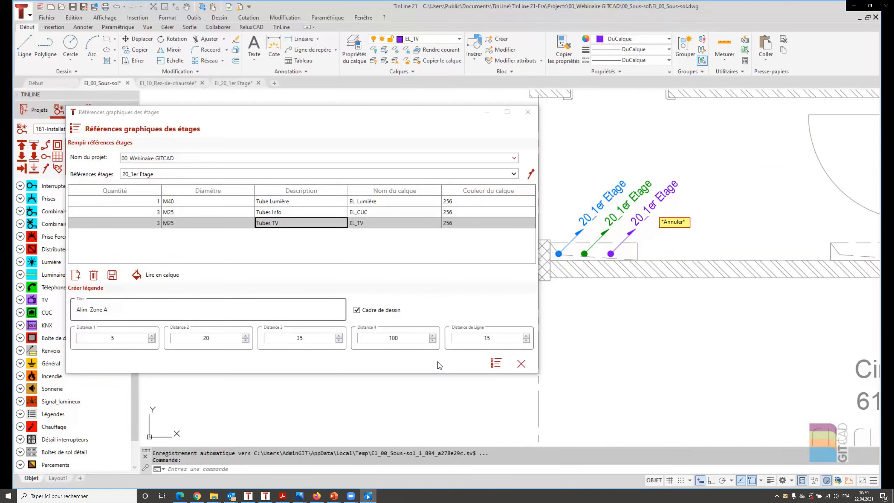
{"action": "left_click", "coordinate": [112, 276]}
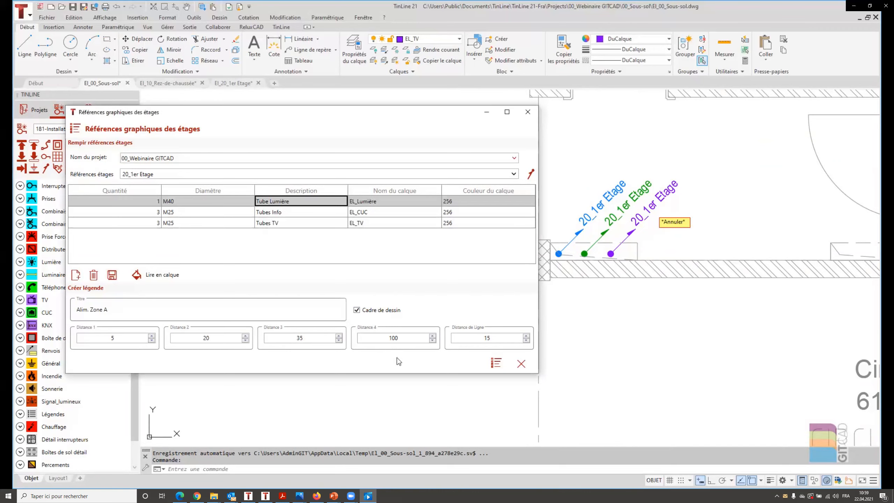
{"action": "left_click", "coordinate": [493, 364]}
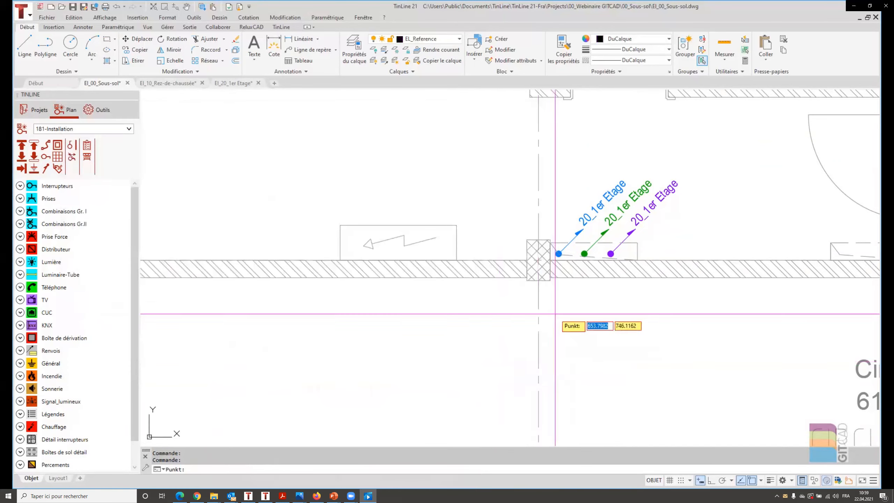
{"action": "left_click", "coordinate": [562, 299]}
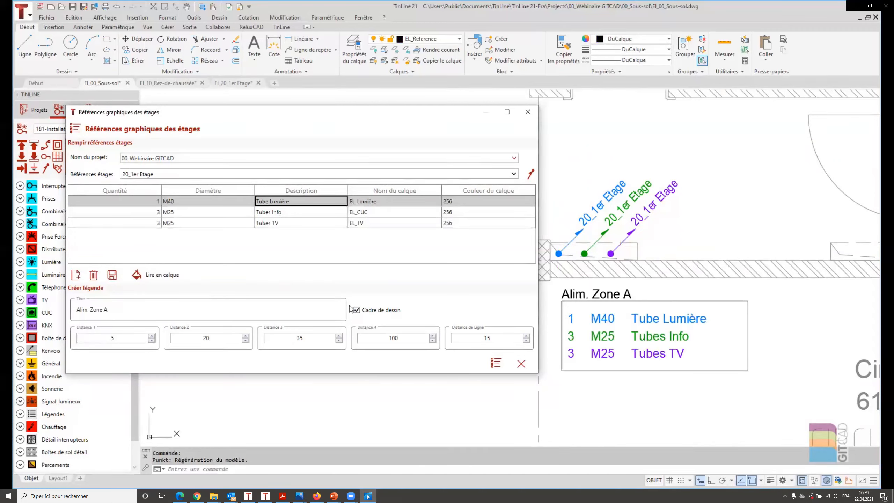
{"action": "scroll", "coordinate": [663, 389], "scroll_direction": "down", "scroll_amount": 2}
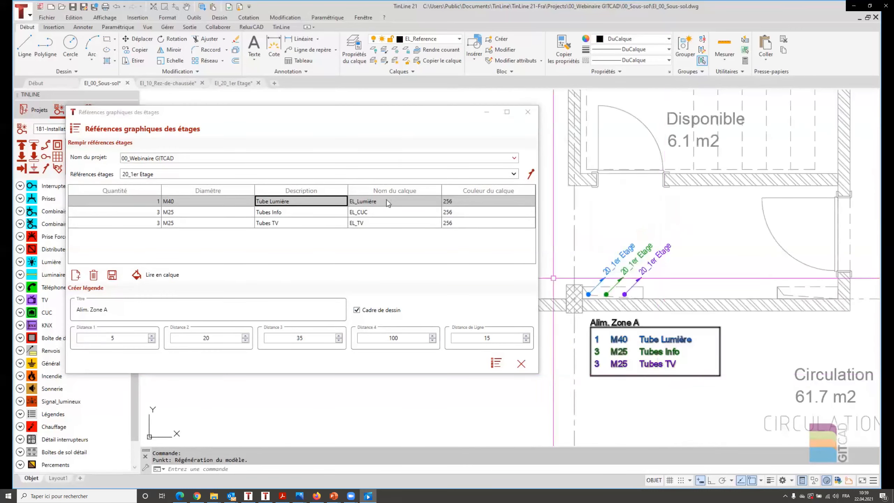
Place the "Alim. Zone A" legend on the El_10_Rez-de-chaussée plan, below the wall of the TECHNIQUE ELE room beside the references.
{"action": "left_click", "coordinate": [157, 84]}
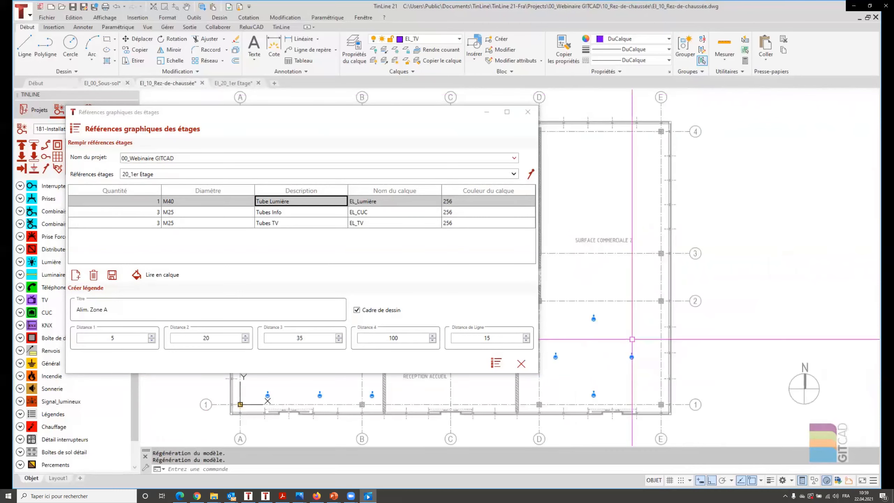
{"action": "middle_click_drag", "start_coordinate": [632, 339], "coordinate": [842, 341]}
{"action": "middle_click_drag", "start_coordinate": [695, 301], "coordinate": [768, 318]}
{"action": "scroll", "coordinate": [661, 267], "scroll_direction": "up", "scroll_amount": 6}
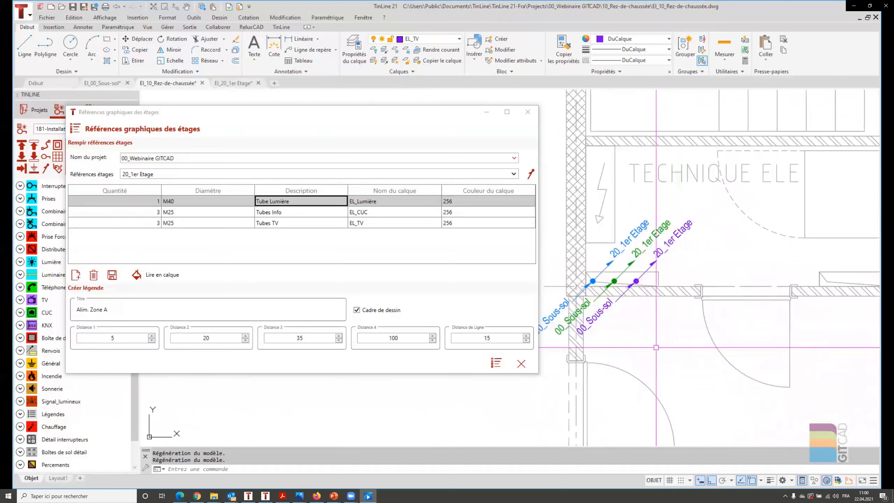
{"action": "left_click", "coordinate": [490, 364]}
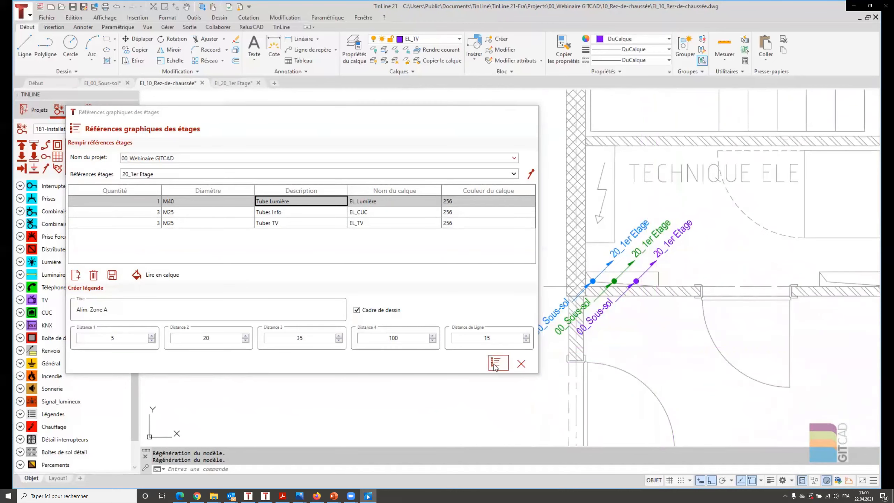
{"action": "left_click", "coordinate": [636, 314]}
Place the "Alim. Zone A" legend on the El_20_1er Etage plan, below the TECHNIQUE ELE wall beside the references, and close the reference list.
{"action": "left_click", "coordinate": [246, 84]}
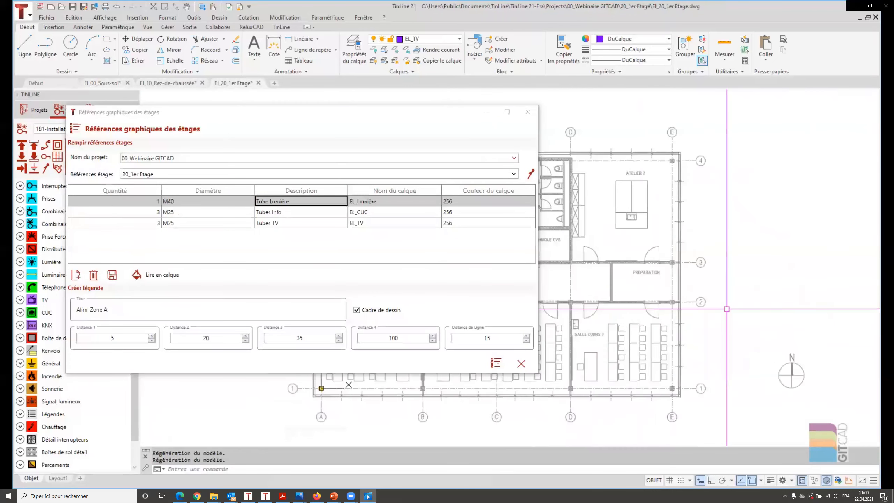
{"action": "scroll", "coordinate": [673, 292], "scroll_direction": "up", "scroll_amount": 5}
{"action": "scroll", "coordinate": [644, 305], "scroll_direction": "up", "scroll_amount": 3}
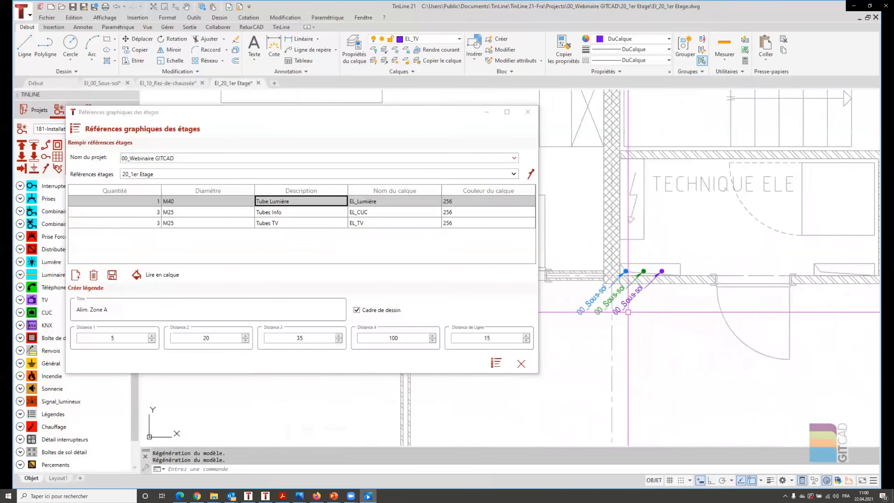
{"action": "left_click", "coordinate": [496, 362]}
{"action": "scroll", "coordinate": [669, 310], "scroll_direction": "up", "scroll_amount": 4}
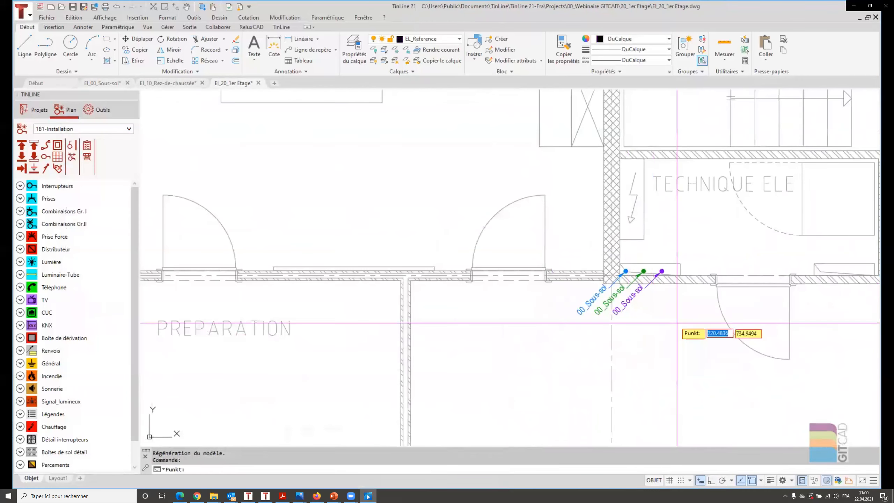
{"action": "left_click", "coordinate": [660, 255]}
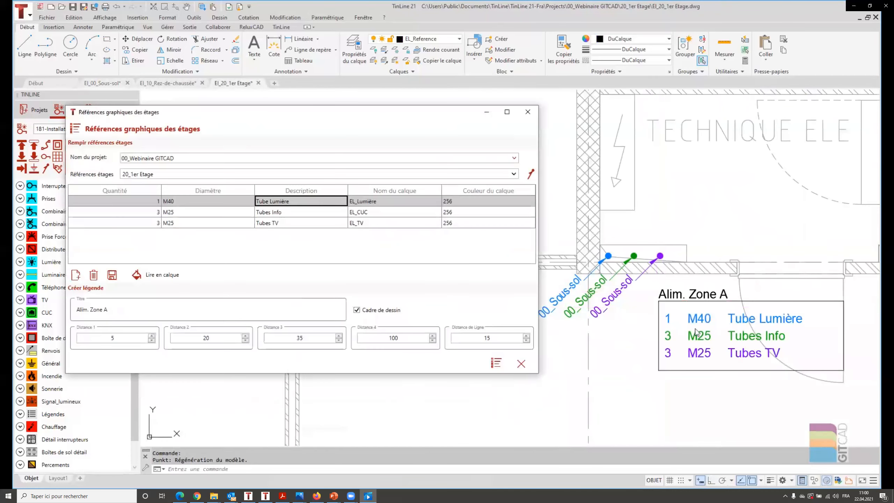
{"action": "scroll", "coordinate": [660, 254], "scroll_direction": "down", "scroll_amount": 2}
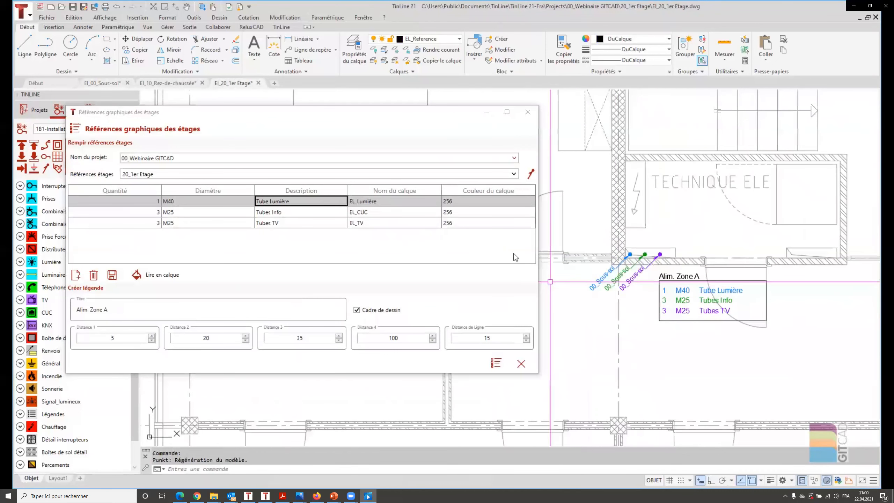
{"action": "left_click", "coordinate": [527, 112]}
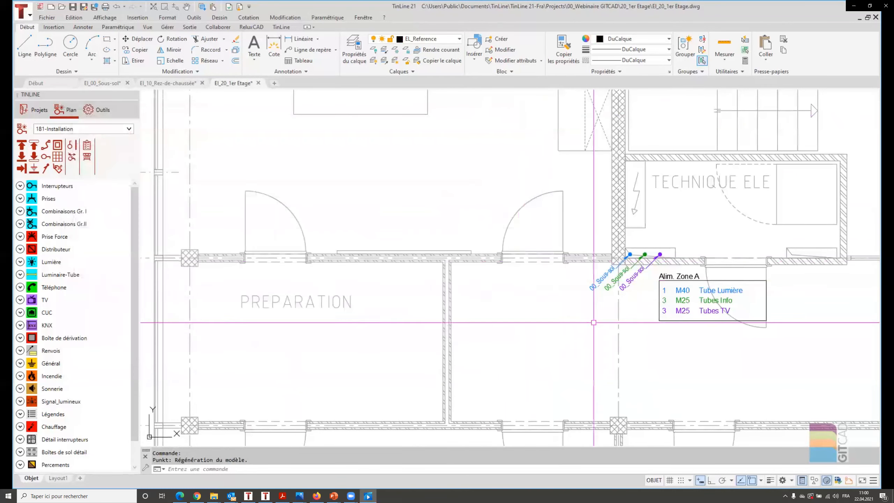
{"action": "scroll", "coordinate": [486, 330], "scroll_direction": "down", "scroll_amount": 3}
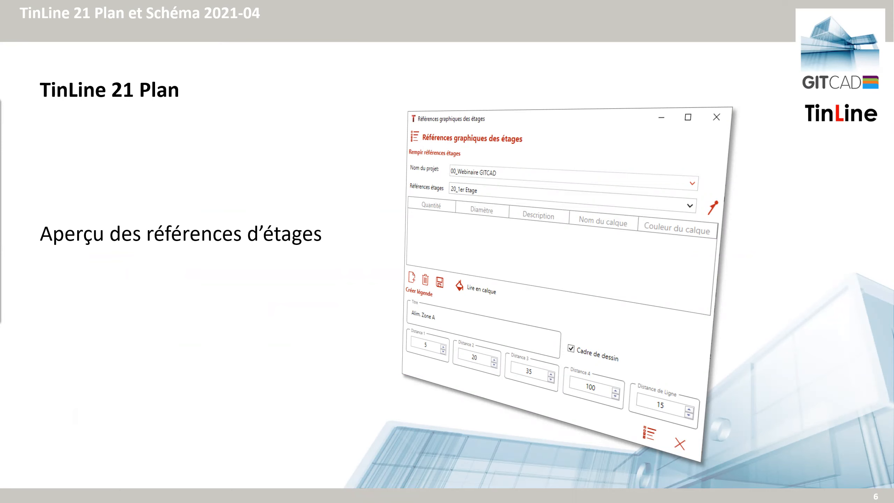
{"action": "left_click", "coordinate": [221, 180]}
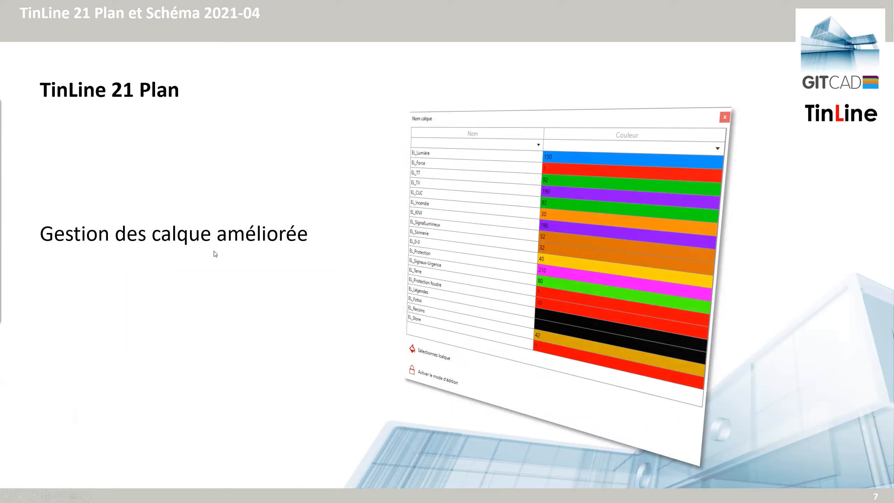
{"action": "left_click", "coordinate": [542, 238]}
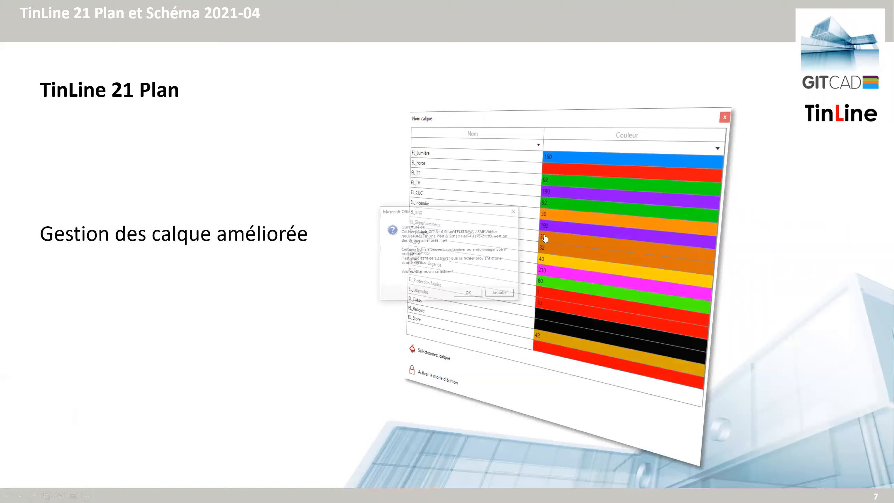
{"action": "left_click", "coordinate": [475, 295]}
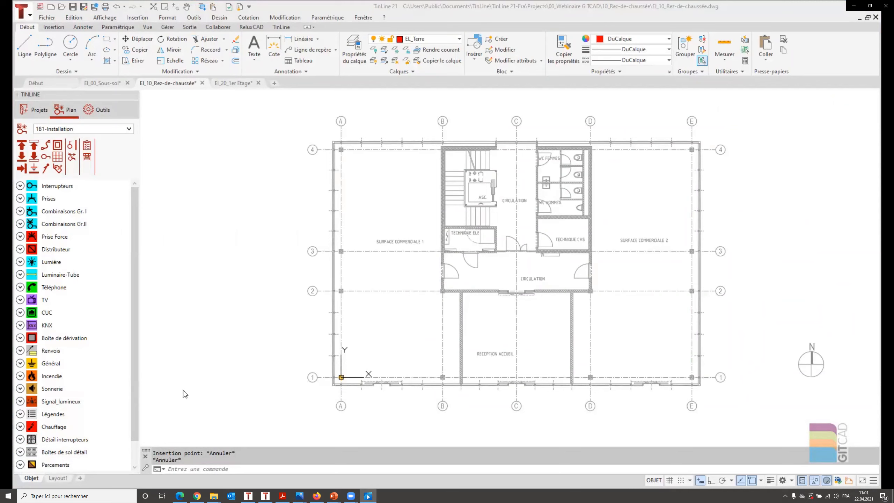
Start inserting the motor symbol (M) from the Général symbol group to bring up its layer selection.
{"action": "left_click", "coordinate": [20, 350]}
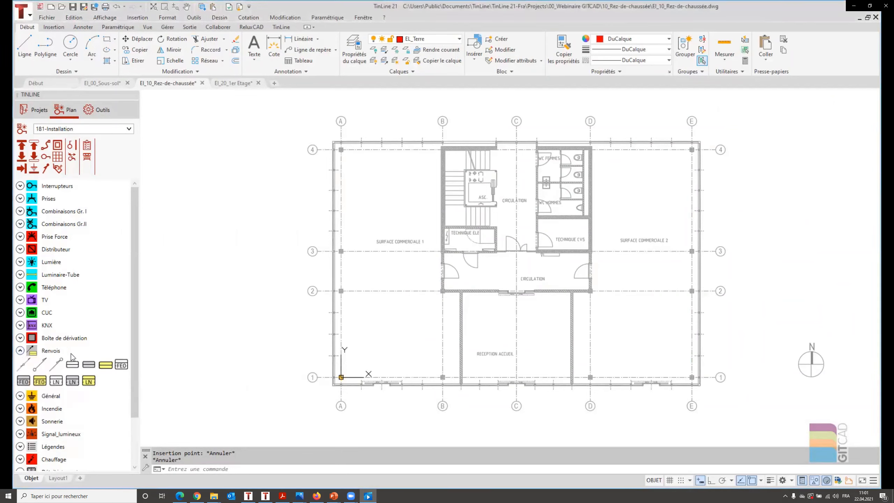
{"action": "left_click", "coordinate": [20, 395]}
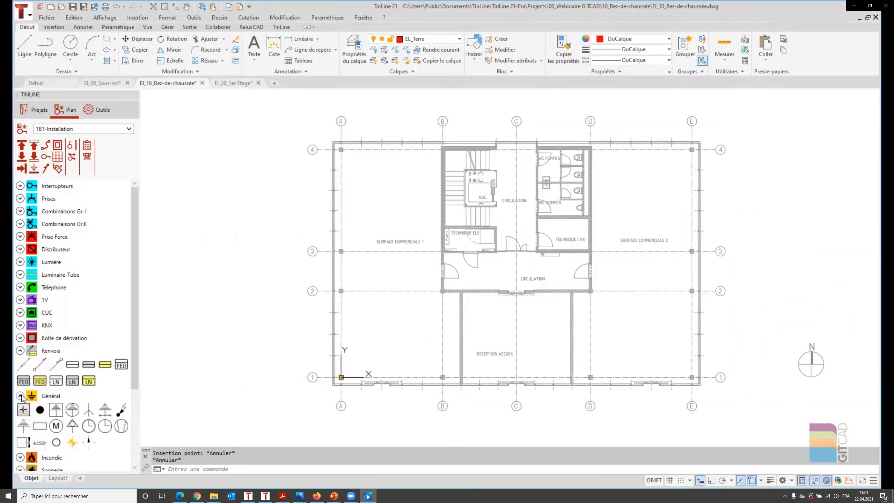
{"action": "left_click", "coordinate": [57, 427]}
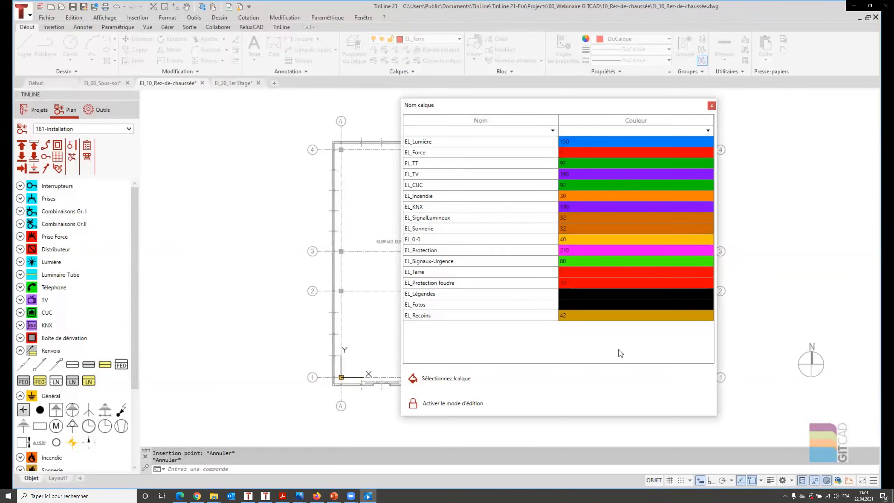
Filter the layer list to names that contain "force".
{"action": "left_click", "coordinate": [427, 134]}
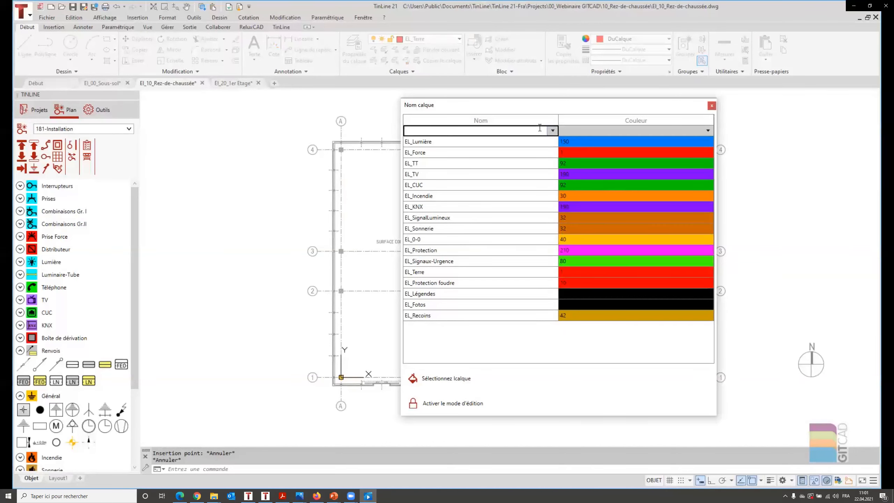
{"action": "left_click", "coordinate": [552, 131]}
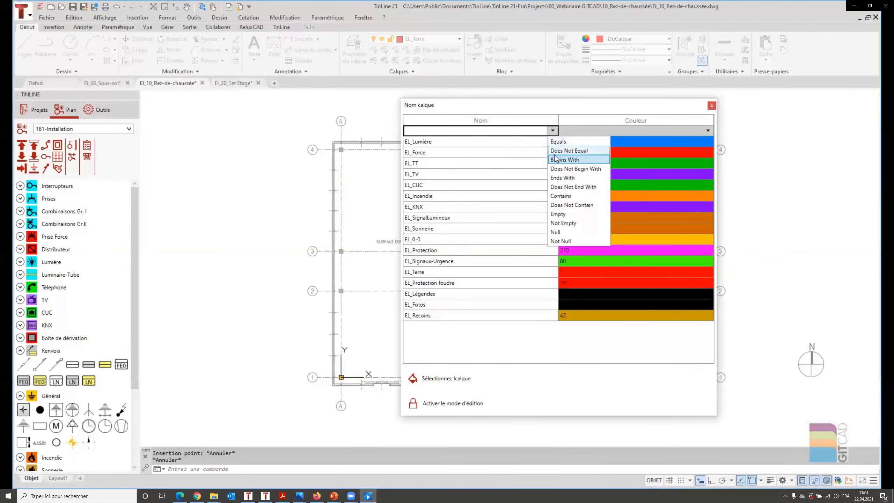
{"action": "left_click", "coordinate": [562, 197]}
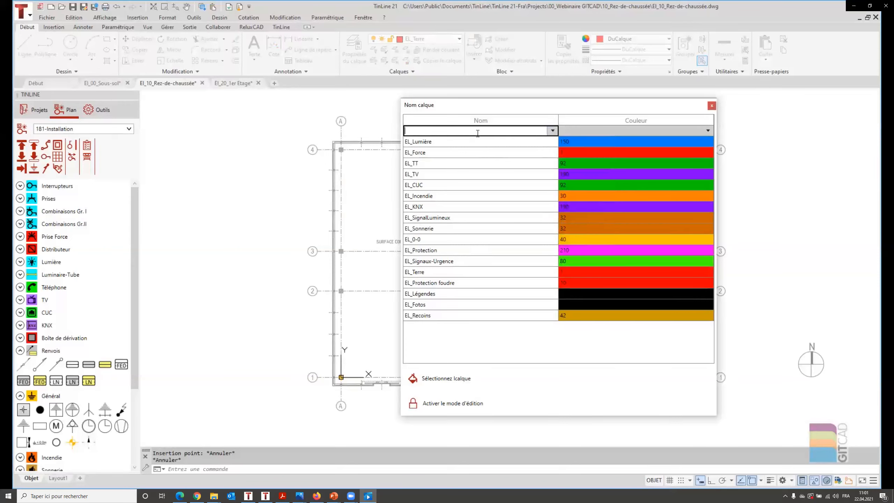
{"action": "type", "text": "force"}
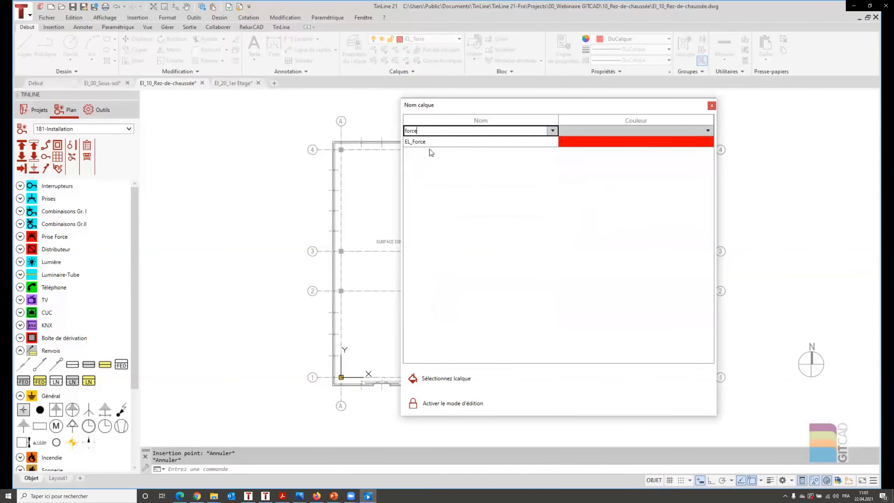
Search the layer names for "stor" instead of "force", and clear the name filter.
{"action": "key", "text": "BackSpace"}
{"action": "key", "text": "BackSpace"}
{"action": "key", "text": "BackSpace"}
{"action": "key", "text": "BackSpace"}
{"action": "key", "text": "BackSpace"}
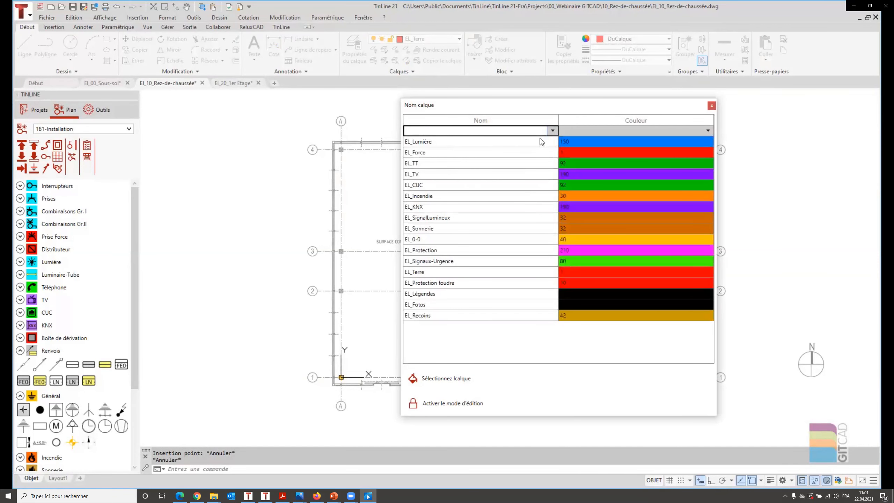
{"action": "type", "text": "stor"}
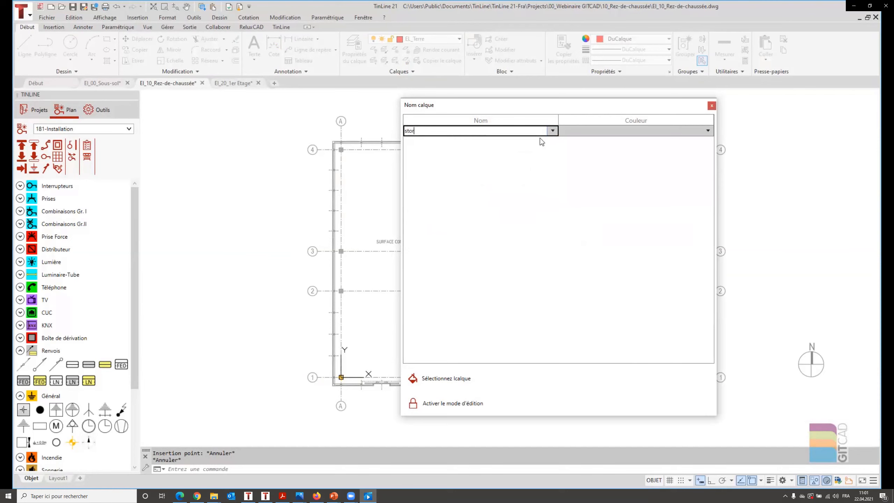
{"action": "key", "text": "BackSpace"}
{"action": "key", "text": "BackSpace"}
{"action": "key", "text": "BackSpace"}
{"action": "key", "text": "BackSpace"}
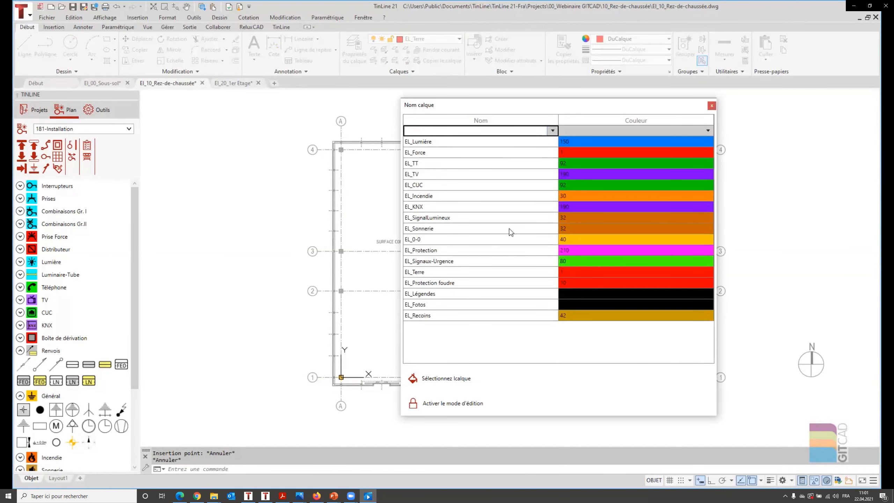
Enable edit mode for the layer list and start a new layer with EL_Store as its French and German names.
{"action": "left_click", "coordinate": [430, 406]}
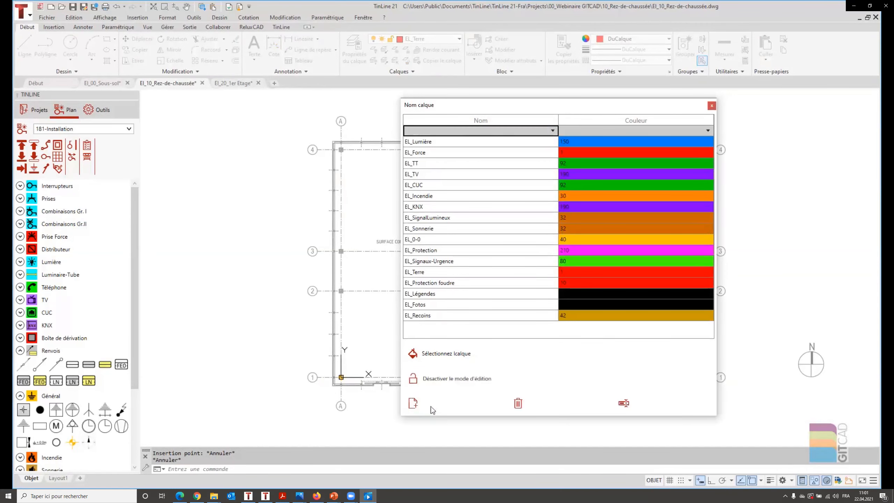
{"action": "left_click", "coordinate": [414, 404]}
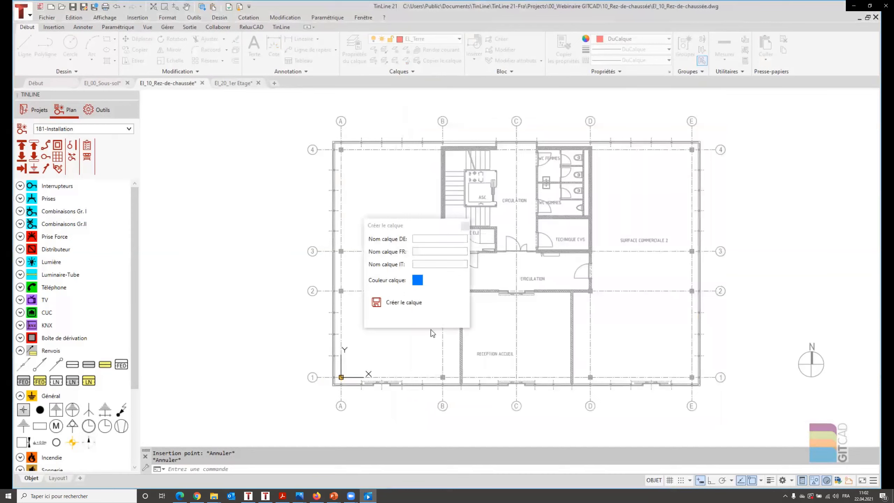
{"action": "left_click", "coordinate": [423, 252]}
{"action": "type", "text": "EL_Store"}
{"action": "double_click", "coordinate": [423, 252]}
{"action": "key", "text": "ctrl+c"}
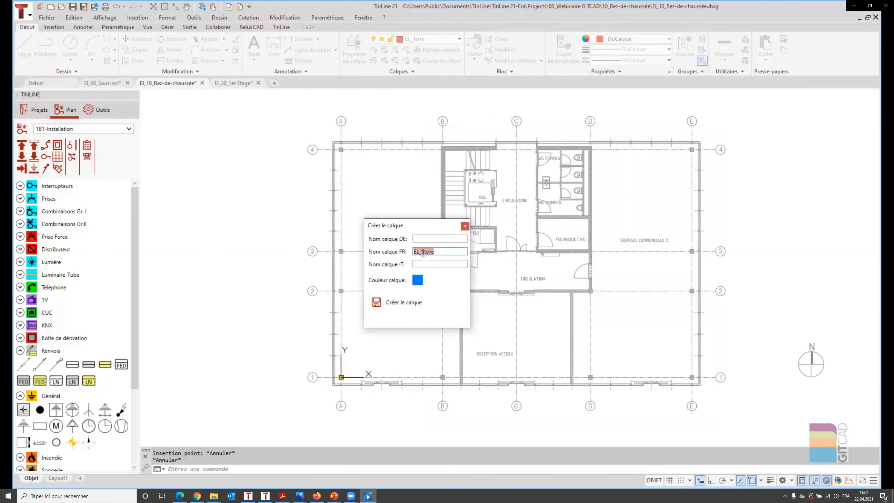
{"action": "left_click", "coordinate": [423, 239]}
{"action": "key", "text": "ctrl+v"}
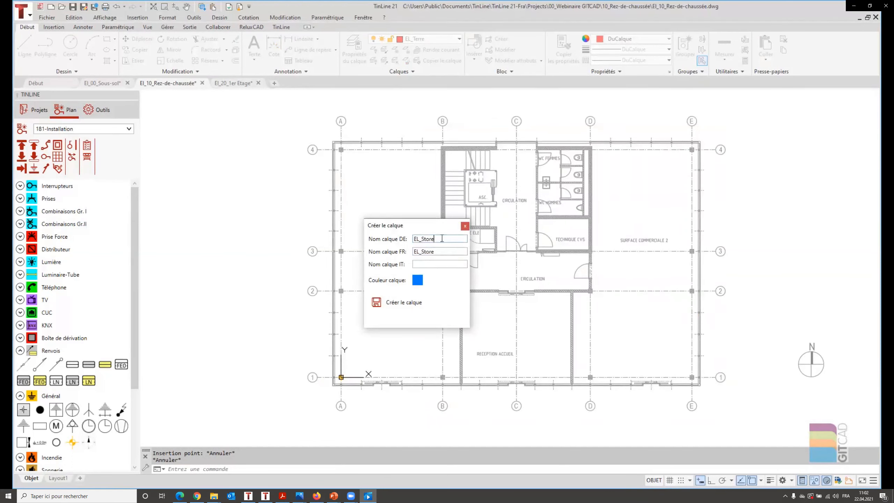
Set the new layer's colour to red (index 1) and create the layer.
{"action": "left_click", "coordinate": [417, 280]}
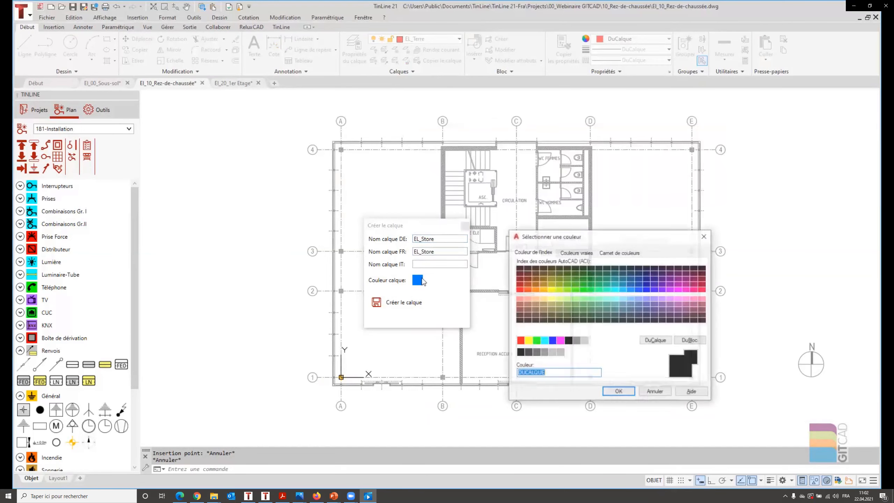
{"action": "left_click", "coordinate": [520, 341]}
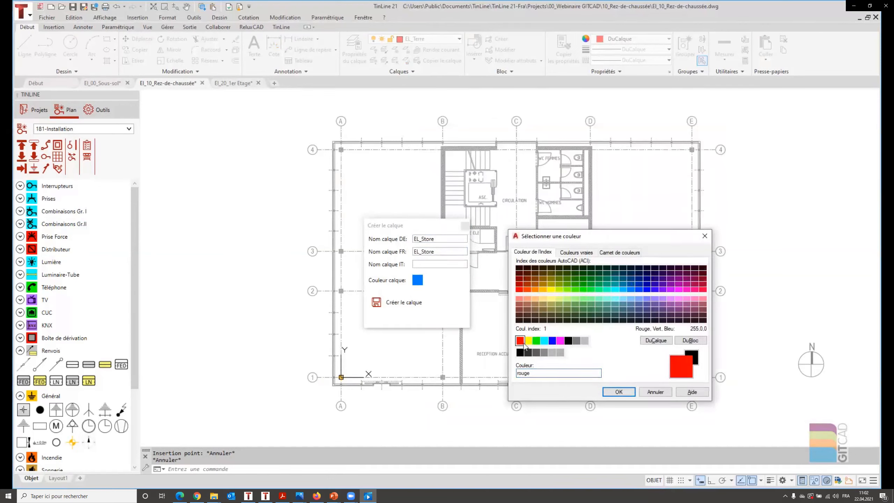
{"action": "left_click", "coordinate": [619, 391]}
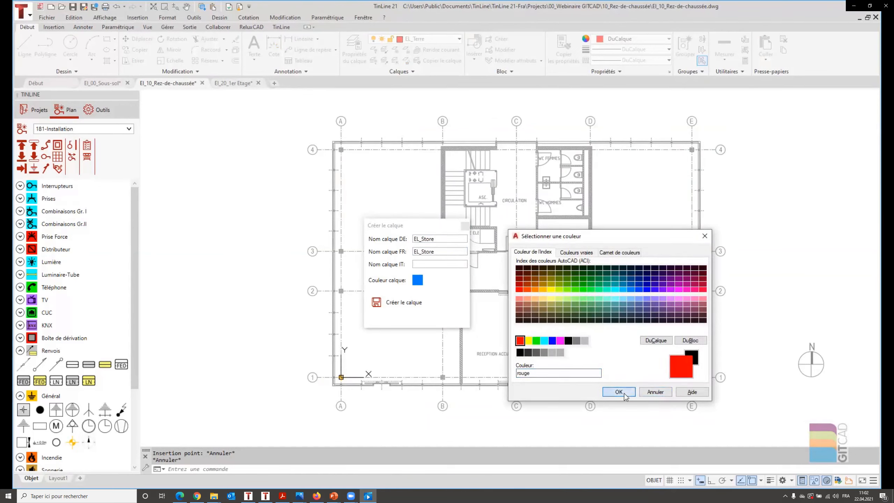
{"action": "left_click", "coordinate": [407, 305]}
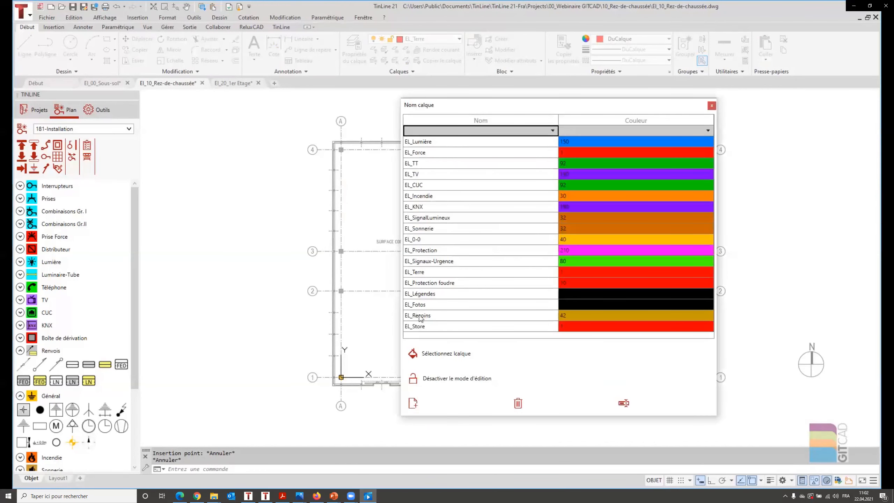
Turn off edit mode, choose the EL_Store layer and place one motor symbol on the façade wall just below column A1.
{"action": "left_click", "coordinate": [457, 382]}
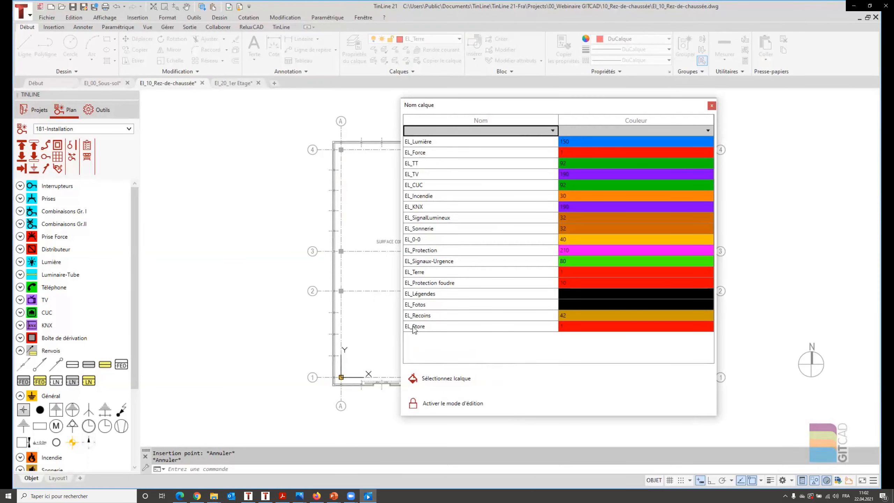
{"action": "left_click", "coordinate": [450, 327]}
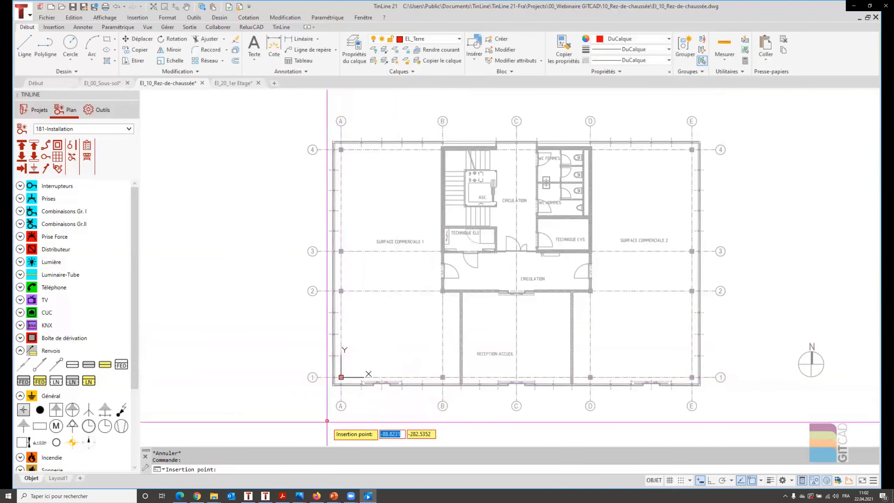
{"action": "scroll", "coordinate": [340, 380], "scroll_direction": "up", "scroll_amount": 5}
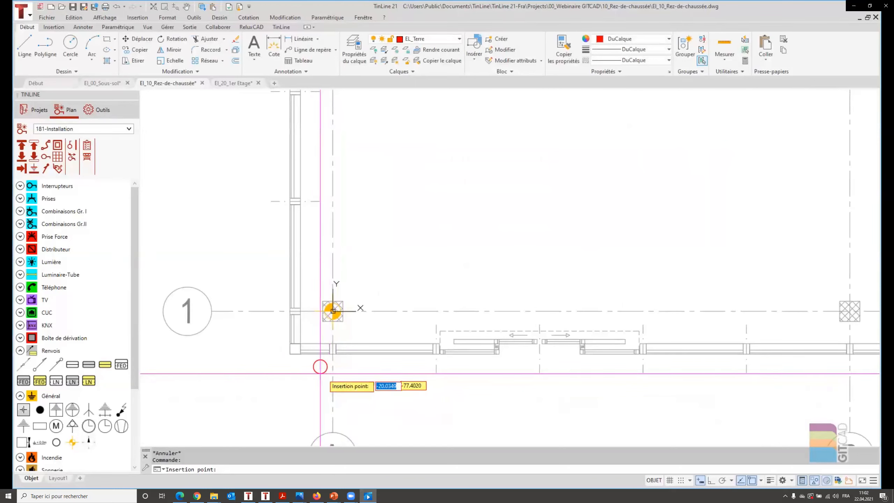
{"action": "scroll", "coordinate": [320, 370], "scroll_direction": "up", "scroll_amount": 3}
{"action": "scroll", "coordinate": [338, 340], "scroll_direction": "up", "scroll_amount": 3}
{"action": "left_click", "coordinate": [339, 352]}
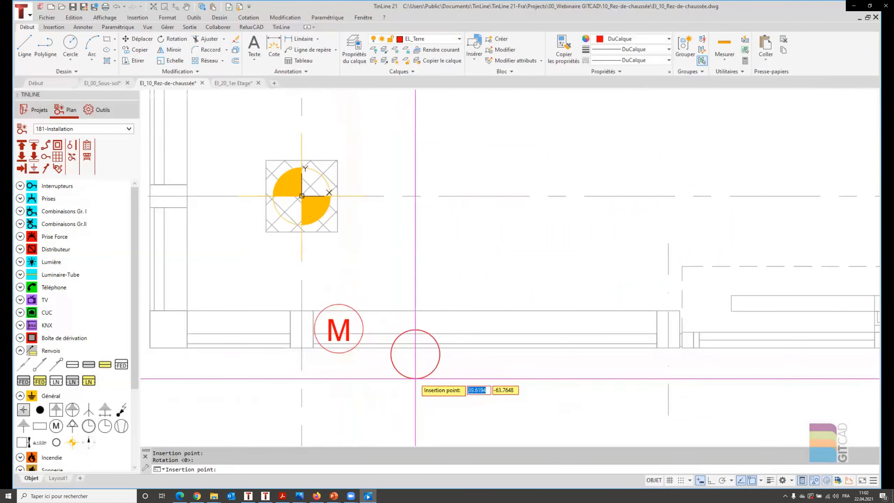
{"action": "scroll", "coordinate": [407, 365], "scroll_direction": "down", "scroll_amount": 4}
{"action": "key", "text": "Escape"}
Check which layer the placed motor symbol is on, deselect it and return to the presentation.
{"action": "left_click", "coordinate": [359, 332]}
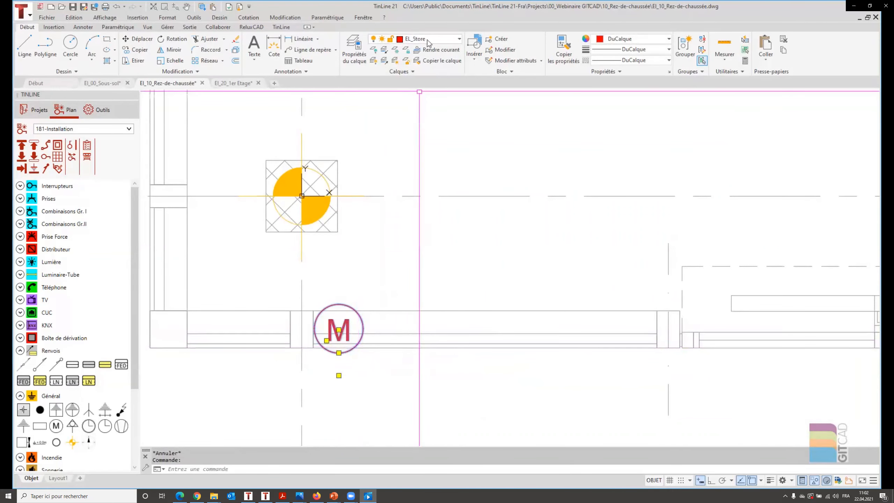
{"action": "scroll", "coordinate": [503, 383], "scroll_direction": "down", "scroll_amount": 4}
{"action": "key", "text": "Escape"}
{"action": "key", "text": "Escape"}
{"action": "scroll", "coordinate": [501, 370], "scroll_direction": "down", "scroll_amount": 4}
{"action": "middle_click_drag", "start_coordinate": [493, 348], "coordinate": [486, 294]}
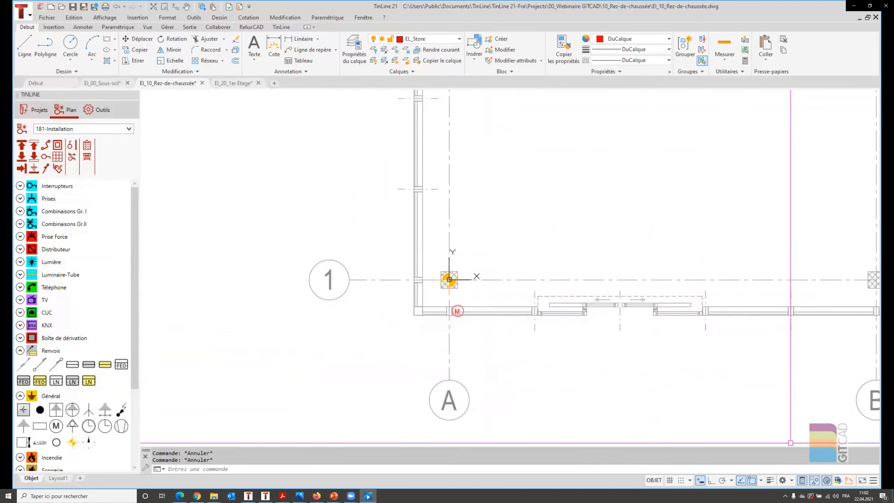
{"action": "key", "text": "alt+Tab"}
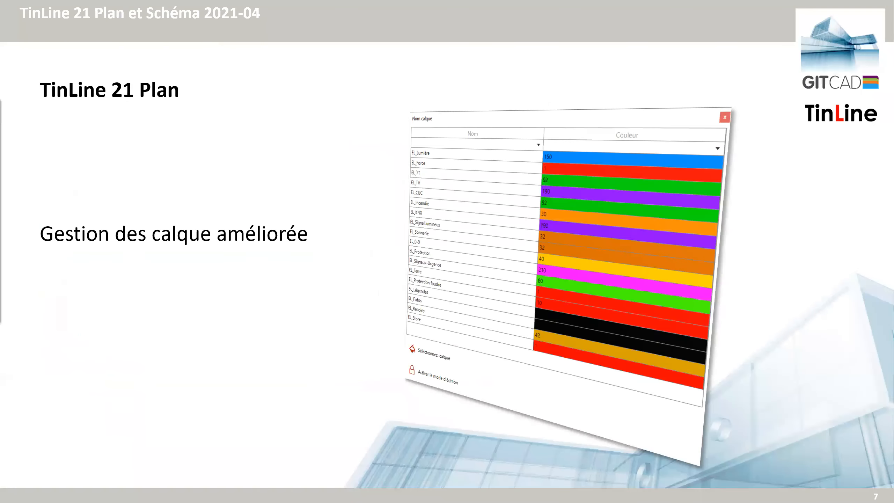
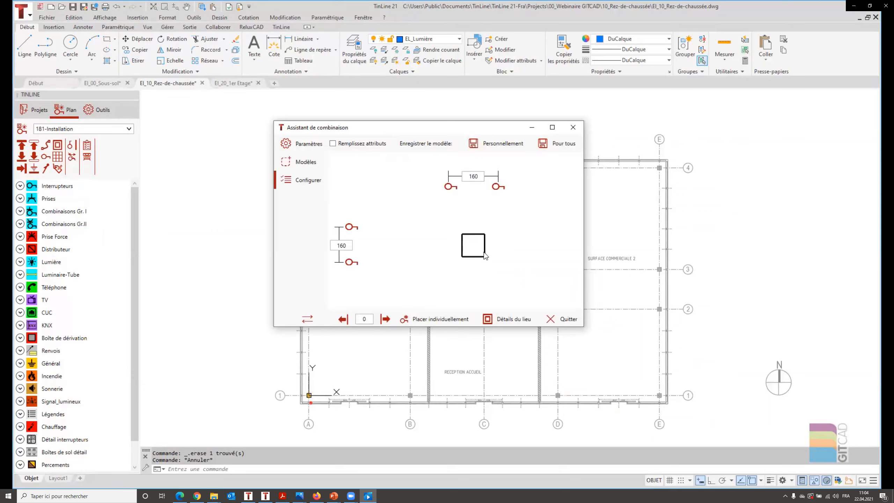
Enlarge the combination frame to 2 × 2 cells and add a plain switch, a double-circle switch and a double-circle blind push-button from Interrupteurs.
{"action": "left_click_drag", "start_coordinate": [486, 260], "coordinate": [498, 274]}
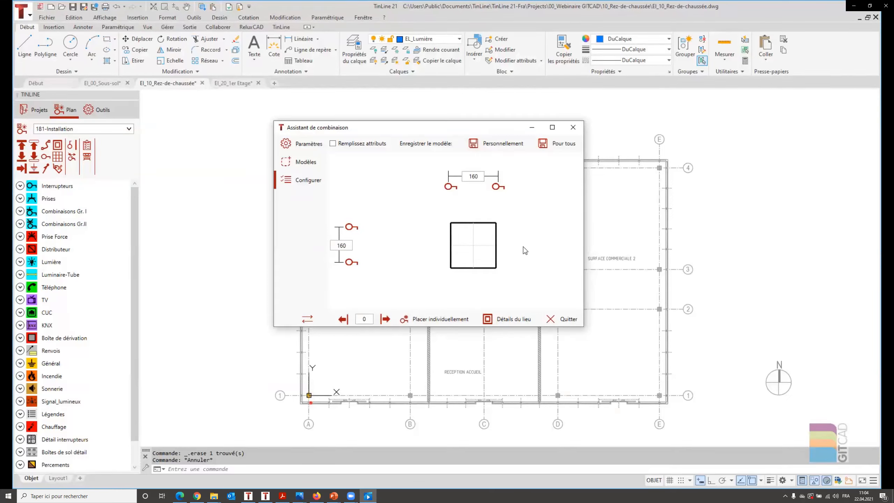
{"action": "left_click", "coordinate": [20, 186]}
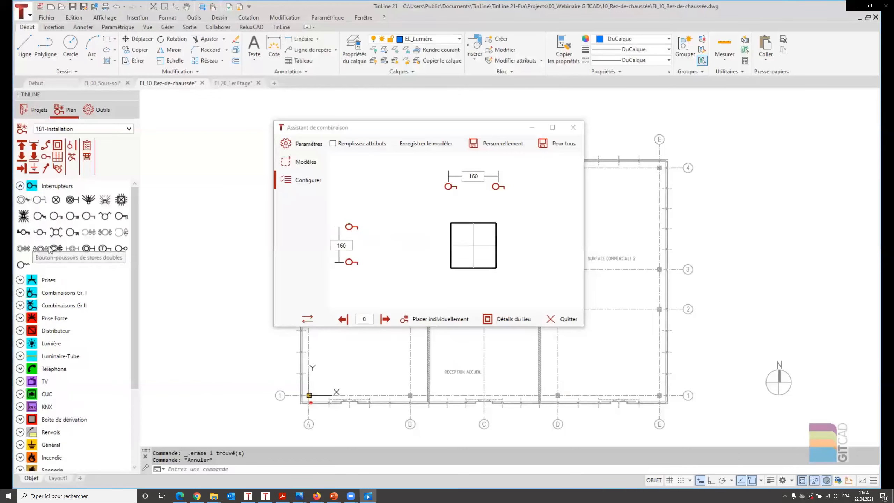
{"action": "left_click_drag", "start_coordinate": [89, 218], "coordinate": [457, 233]}
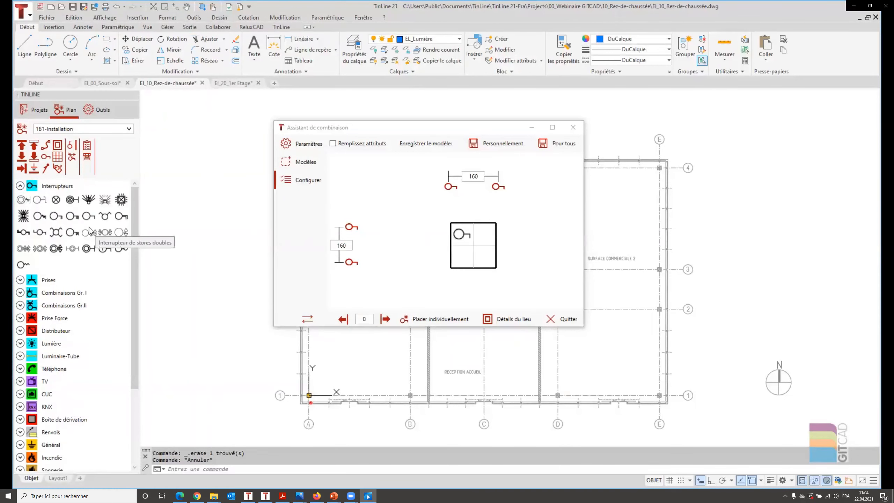
{"action": "left_click_drag", "start_coordinate": [22, 203], "coordinate": [483, 235]}
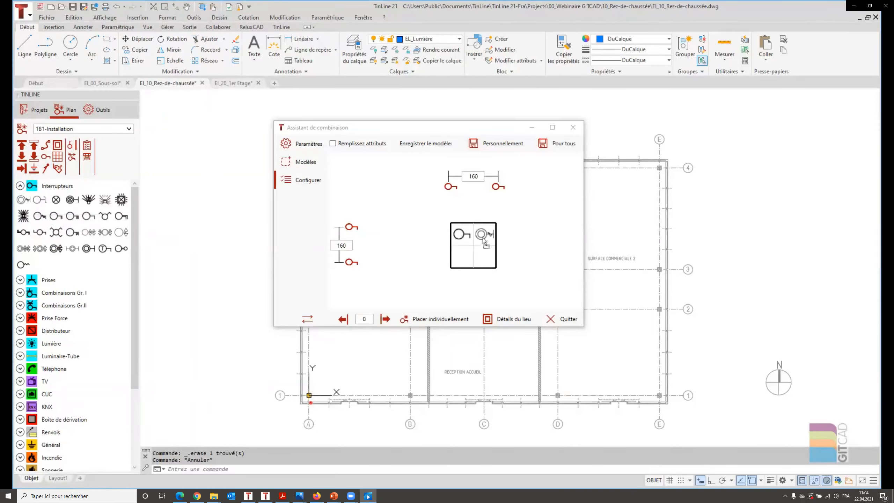
{"action": "left_click_drag", "start_coordinate": [56, 248], "coordinate": [459, 258]}
{"action": "left_click", "coordinate": [20, 186]}
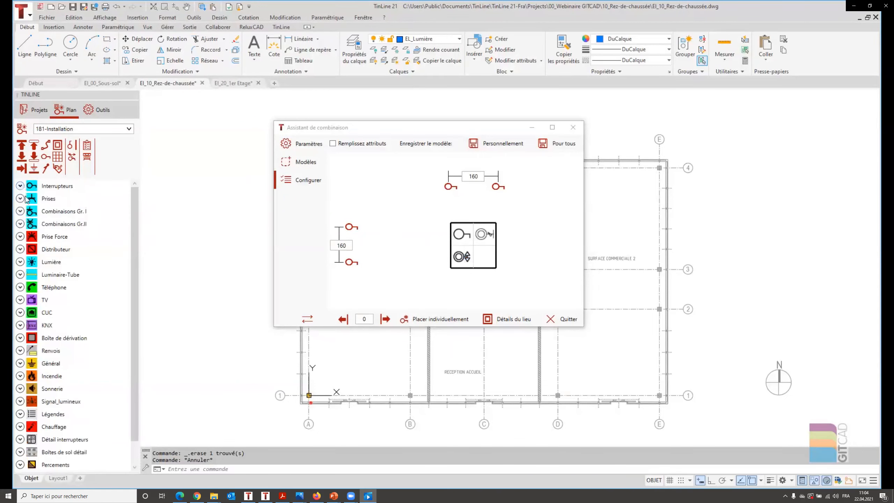
Add a socket symbol from Prises to the empty lower-right cell and mirror the combination horizontally.
{"action": "left_click", "coordinate": [20, 198]}
{"action": "left_click_drag", "start_coordinate": [105, 213], "coordinate": [485, 258]}
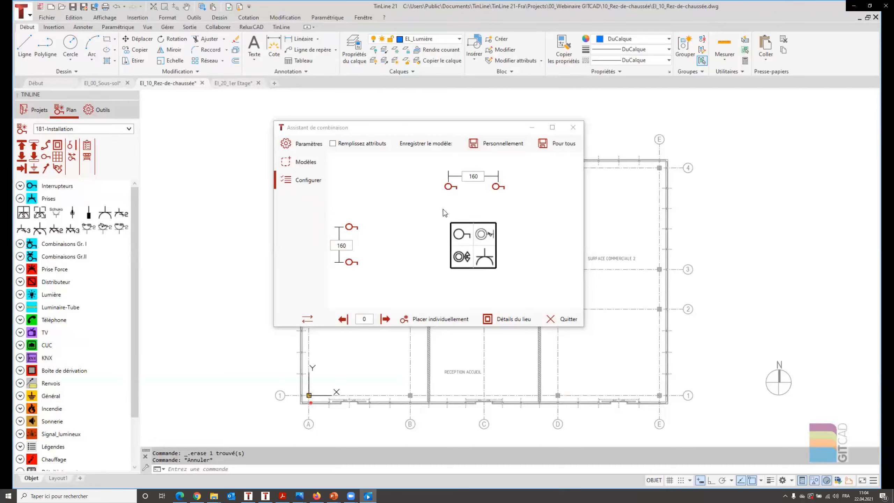
{"action": "left_click", "coordinate": [307, 320]}
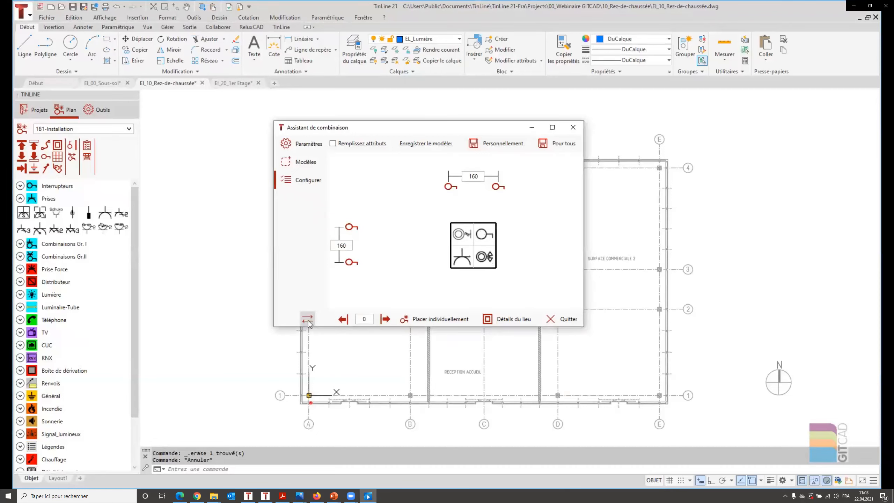
Mirror the combination horizontally once more and set its placement distance from the wall to 150.
{"action": "left_click", "coordinate": [308, 320]}
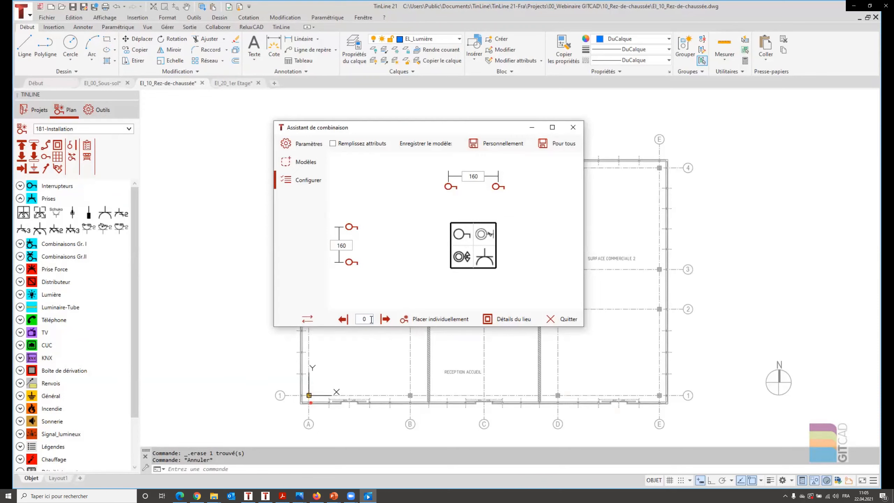
{"action": "left_click_drag", "start_coordinate": [366, 320], "coordinate": [354, 323]}
{"action": "type", "text": "150"}
{"action": "left_click_drag", "start_coordinate": [492, 127], "coordinate": [498, 127]}
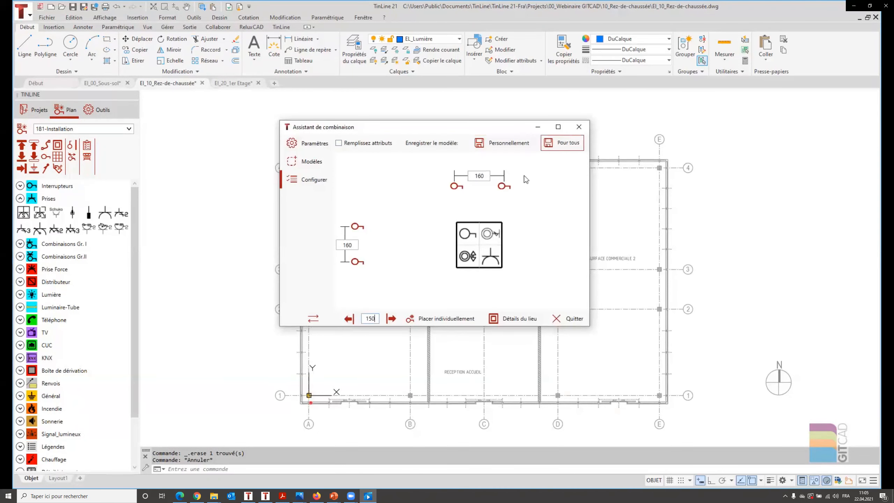
Save the configured combination as a personal model named Combi Type 1.
{"action": "left_click", "coordinate": [497, 147]}
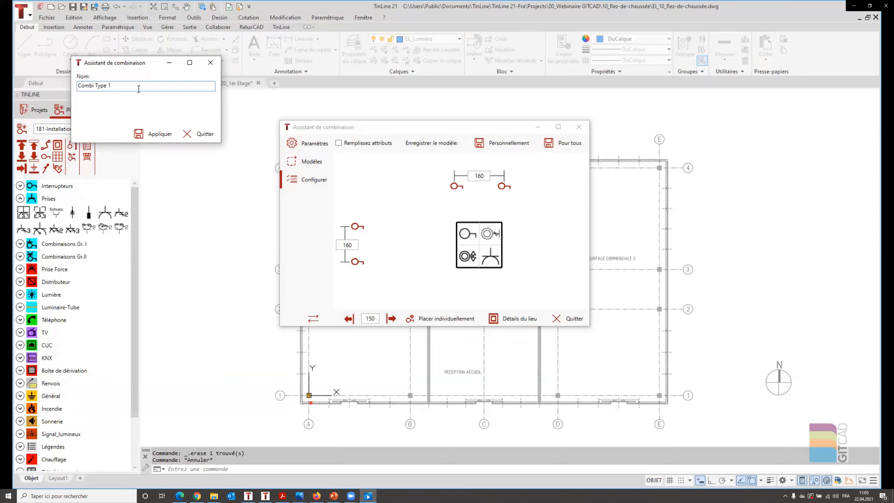
{"action": "left_click", "coordinate": [154, 134]}
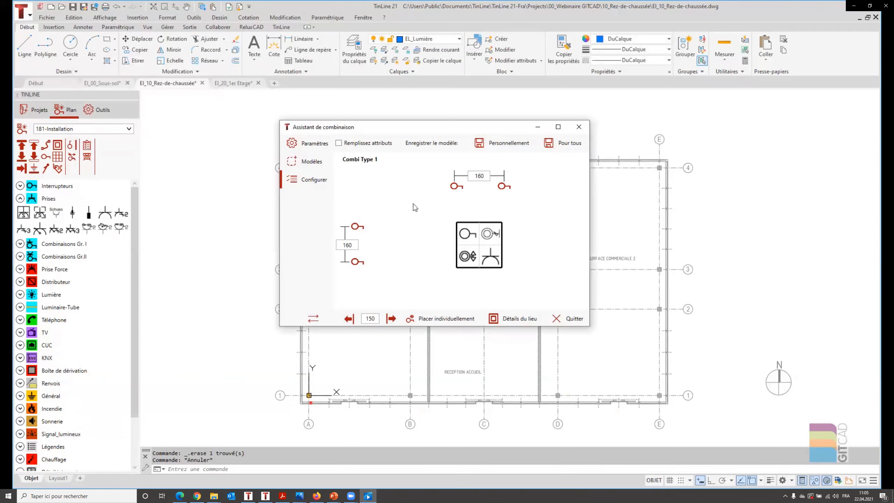
Place the combination to the right of its insertion point on the Surface Commerciale 2 wall, just above the circulation door.
{"action": "left_click", "coordinate": [645, 346]}
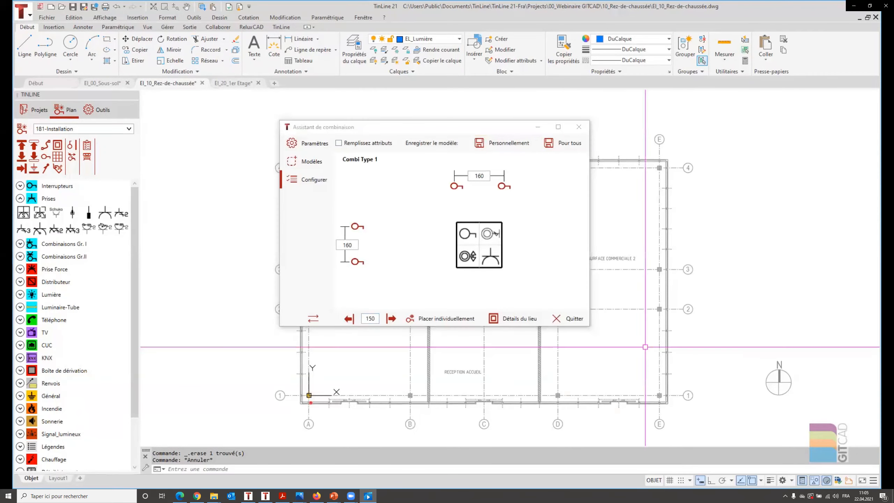
{"action": "middle_click_drag", "start_coordinate": [647, 320], "coordinate": [821, 335]}
{"action": "scroll", "coordinate": [738, 302], "scroll_direction": "up", "scroll_amount": 1}
{"action": "scroll", "coordinate": [738, 302], "scroll_direction": "up", "scroll_amount": 3}
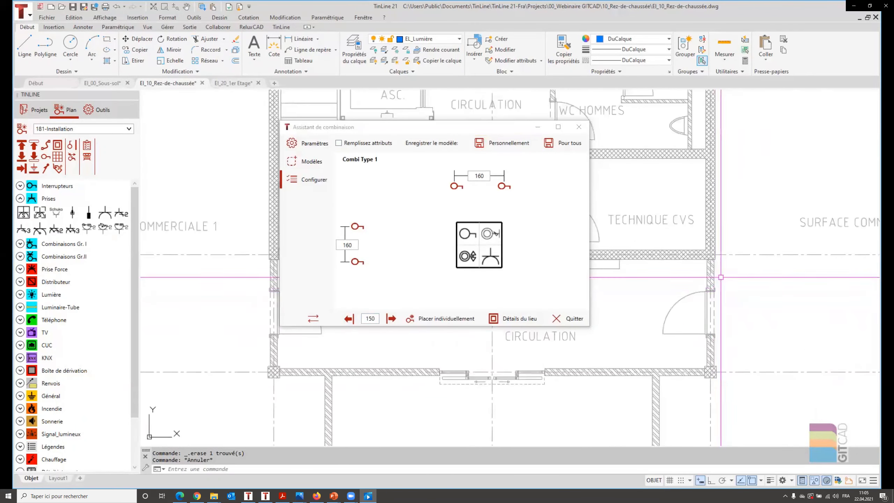
{"action": "left_click", "coordinate": [390, 319]}
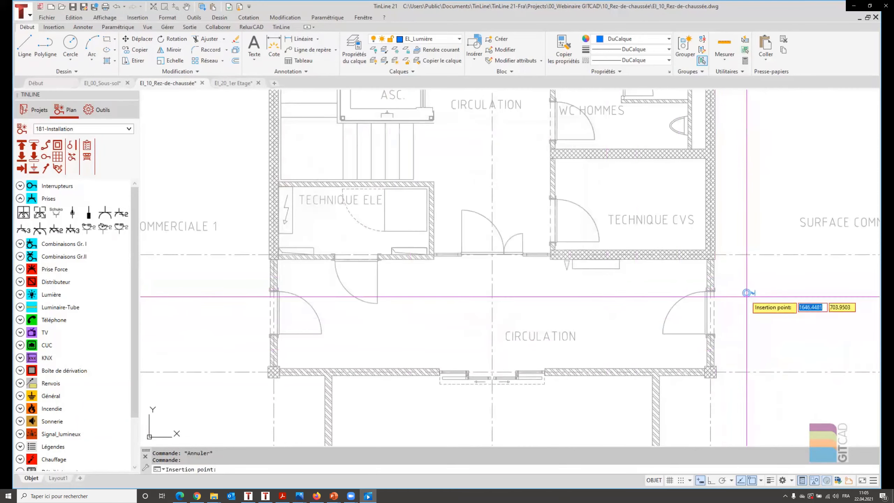
{"action": "scroll", "coordinate": [715, 287], "scroll_direction": "up", "scroll_amount": 4}
{"action": "scroll", "coordinate": [715, 287], "scroll_direction": "up", "scroll_amount": 2}
{"action": "left_click", "coordinate": [629, 328]}
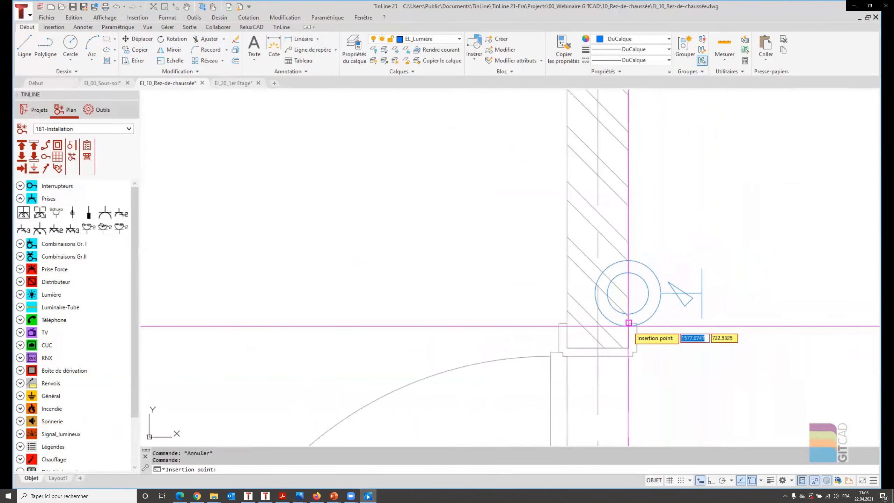
{"action": "left_click", "coordinate": [629, 389]}
{"action": "scroll", "coordinate": [738, 283], "scroll_direction": "down", "scroll_amount": 8}
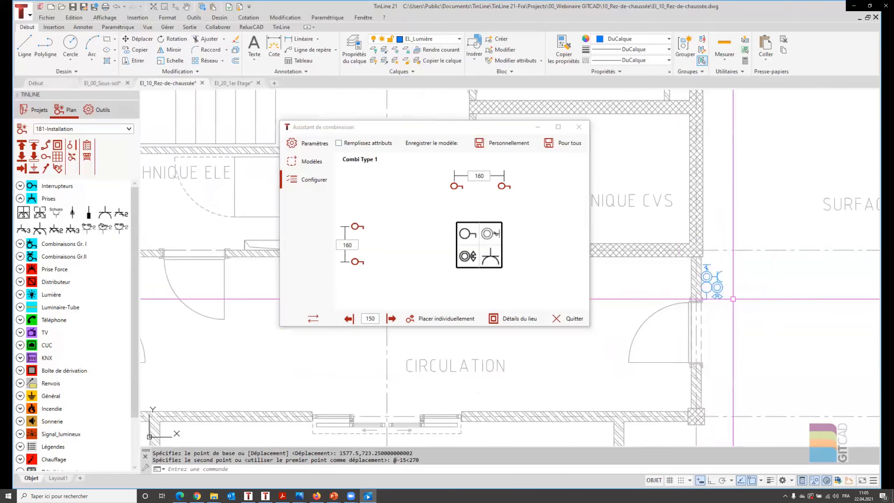
Place the combination's detail view outside the façade beside Surface Commerciale 2, just above axis 3.
{"action": "middle_click_drag", "start_coordinate": [761, 343], "coordinate": [695, 336]}
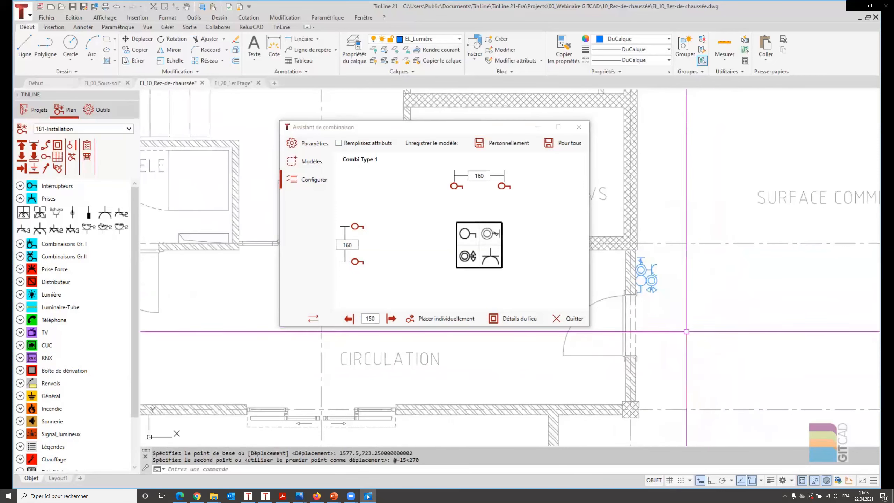
{"action": "left_click", "coordinate": [512, 318]}
{"action": "scroll", "coordinate": [510, 326], "scroll_direction": "down", "scroll_amount": 5}
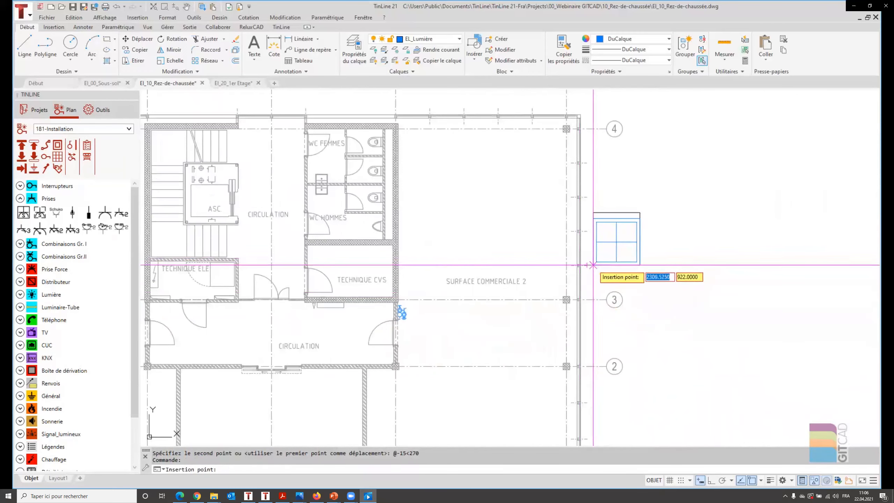
{"action": "left_click", "coordinate": [594, 267]}
{"action": "middle_click_drag", "start_coordinate": [668, 291], "coordinate": [810, 276]}
Draw a leader line from the detail frame's lower-left corner to just above the combination symbols at the wall.
{"action": "left_click_drag", "start_coordinate": [510, 128], "coordinate": [286, 120]}
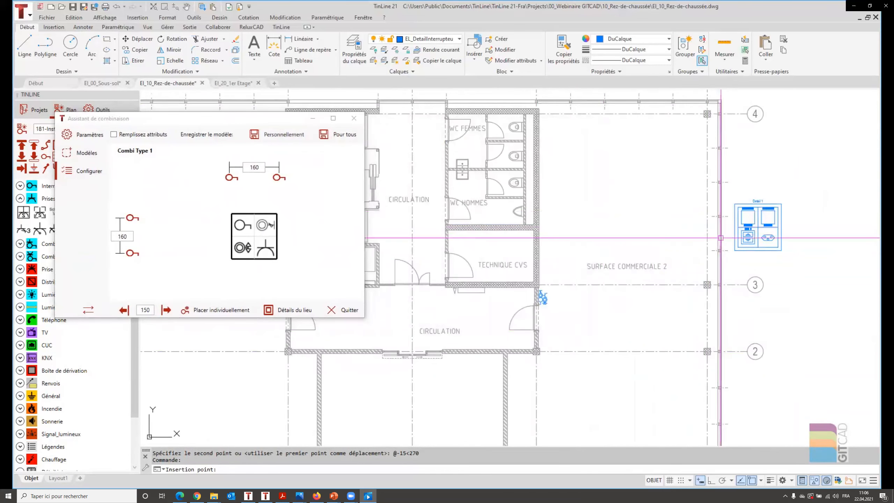
{"action": "scroll", "coordinate": [721, 238], "scroll_direction": "up", "scroll_amount": 5}
{"action": "left_click", "coordinate": [25, 46]}
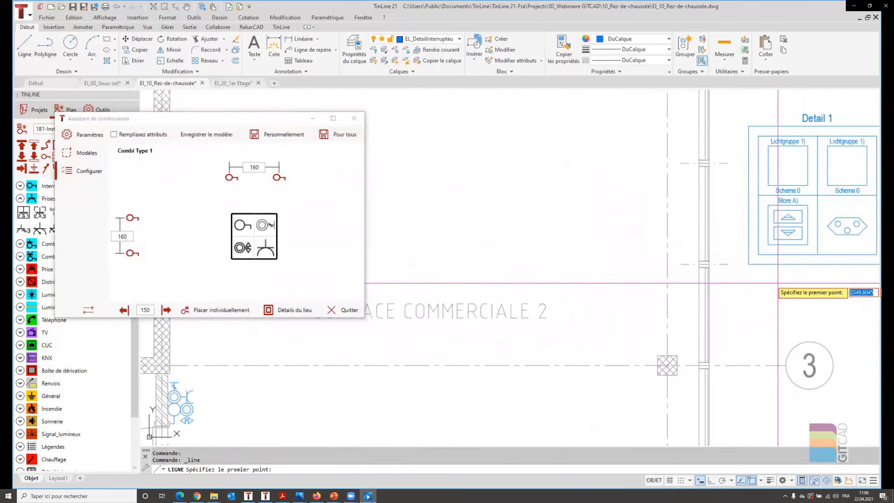
{"action": "left_click", "coordinate": [748, 265]}
{"action": "scroll", "coordinate": [745, 279], "scroll_direction": "down", "scroll_amount": 3}
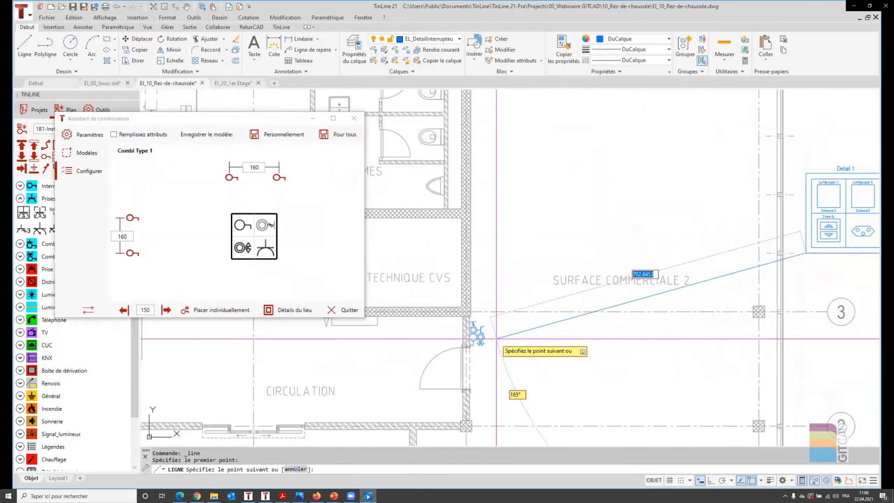
{"action": "scroll", "coordinate": [496, 339], "scroll_direction": "up", "scroll_amount": 2}
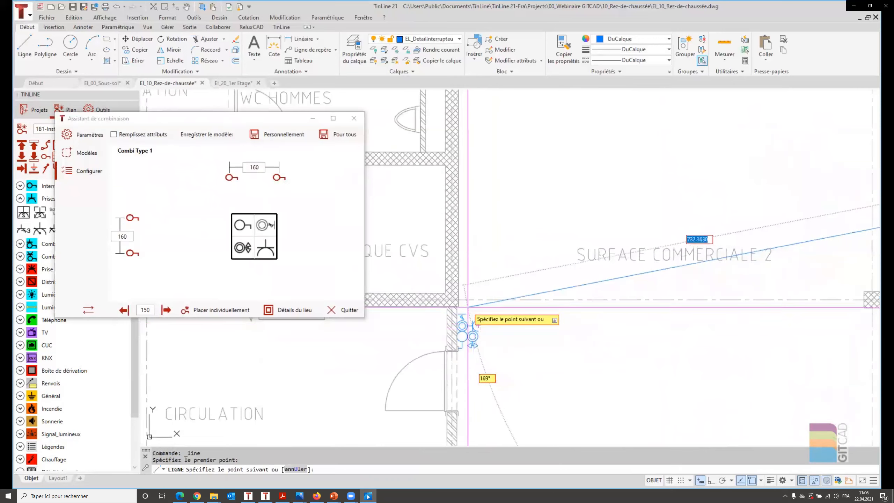
{"action": "scroll", "coordinate": [482, 324], "scroll_direction": "up", "scroll_amount": 2}
{"action": "left_click", "coordinate": [509, 308]}
{"action": "right_click", "coordinate": [531, 316]}
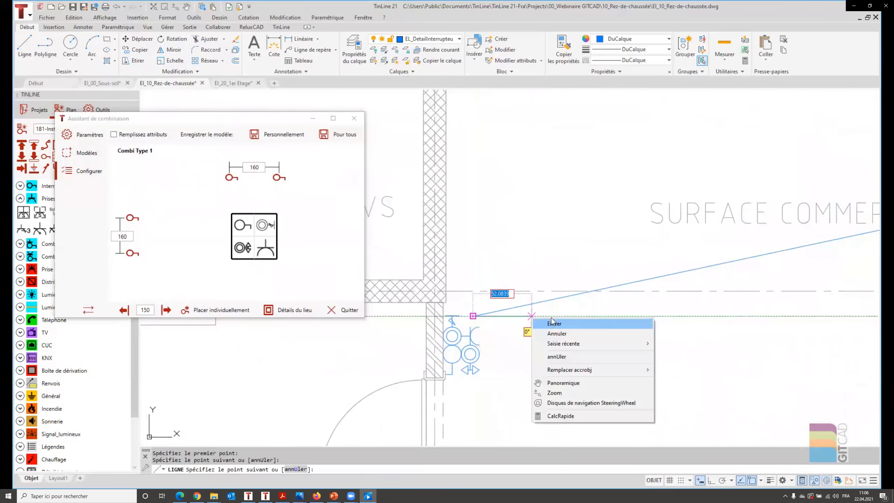
{"action": "left_click", "coordinate": [560, 323]}
{"action": "scroll", "coordinate": [516, 334], "scroll_direction": "down", "scroll_amount": 2}
{"action": "scroll", "coordinate": [611, 252], "scroll_direction": "down", "scroll_amount": 4}
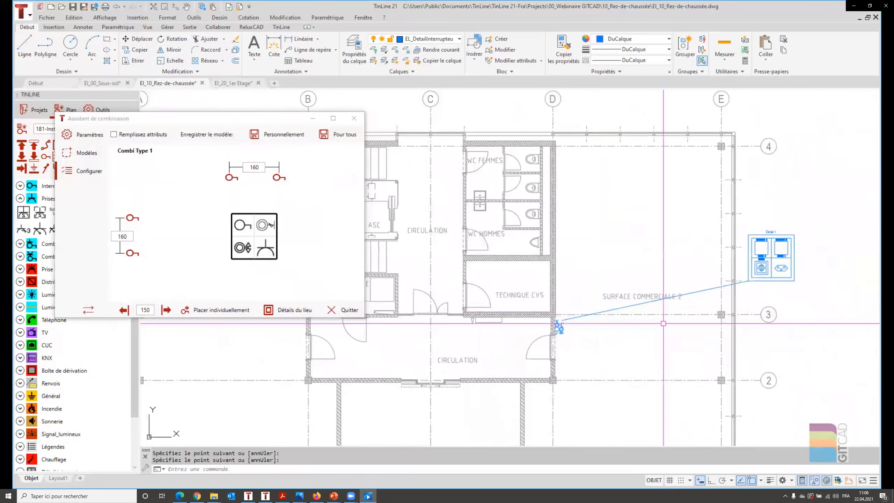
{"action": "key", "text": "Escape"}
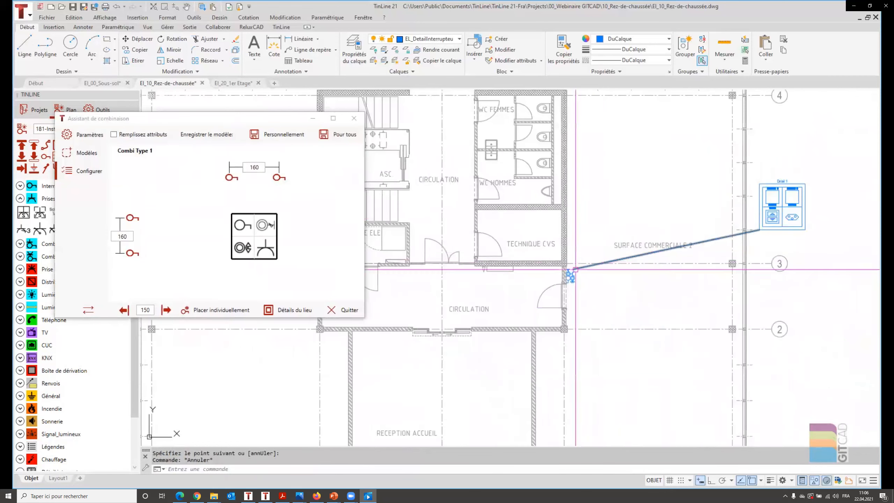
Delete the saved Combi Type 1 model from the combination assistant's models and close the assistant.
{"action": "left_click", "coordinate": [353, 118]}
{"action": "left_click", "coordinate": [106, 221]}
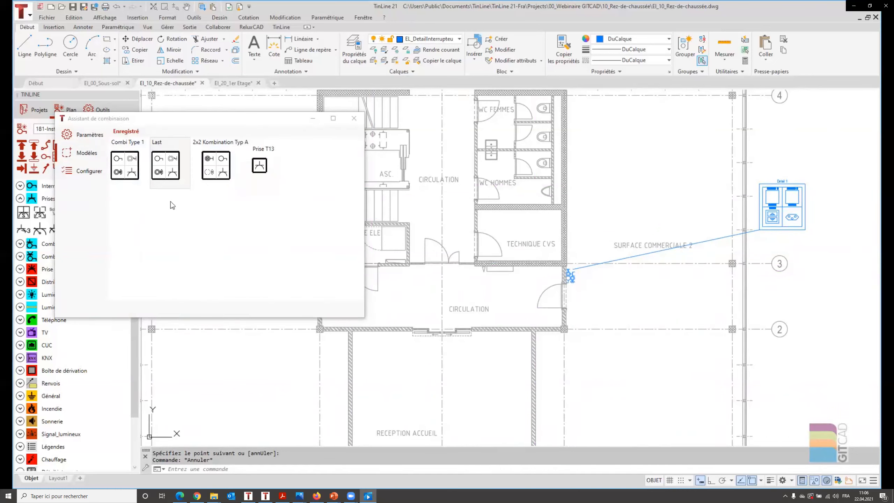
{"action": "left_click", "coordinate": [124, 169]}
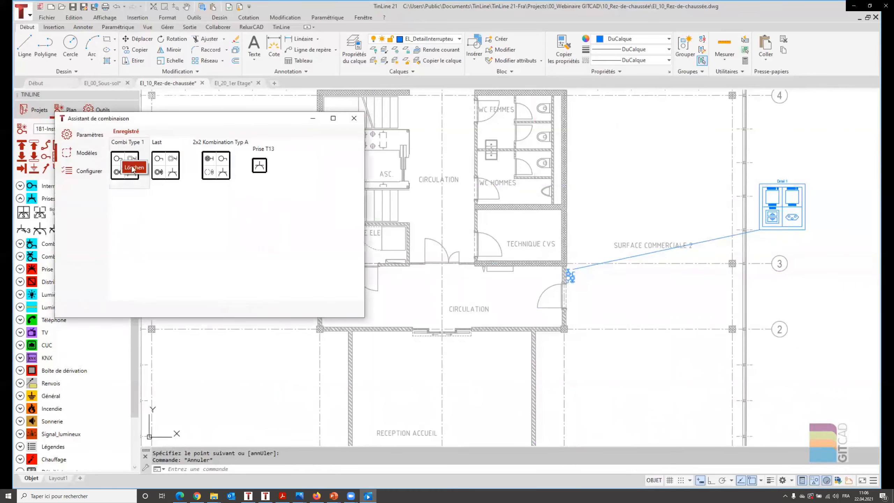
{"action": "left_click", "coordinate": [132, 168]}
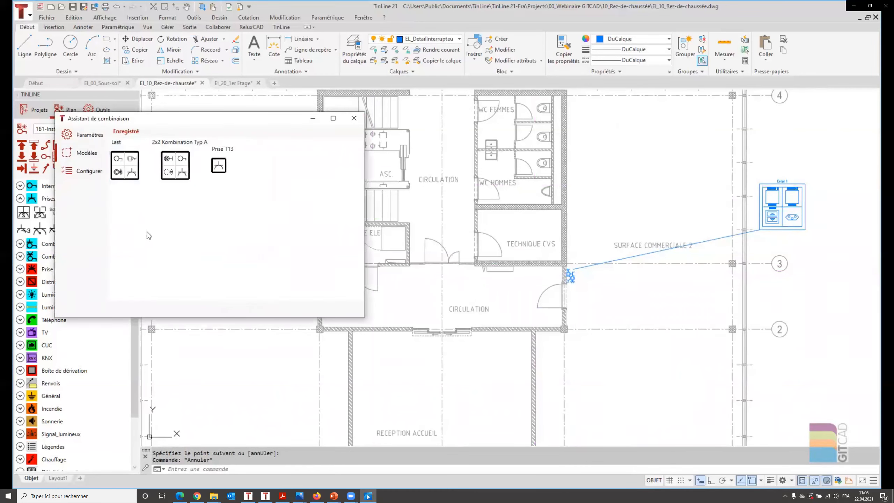
{"action": "left_click", "coordinate": [354, 118]}
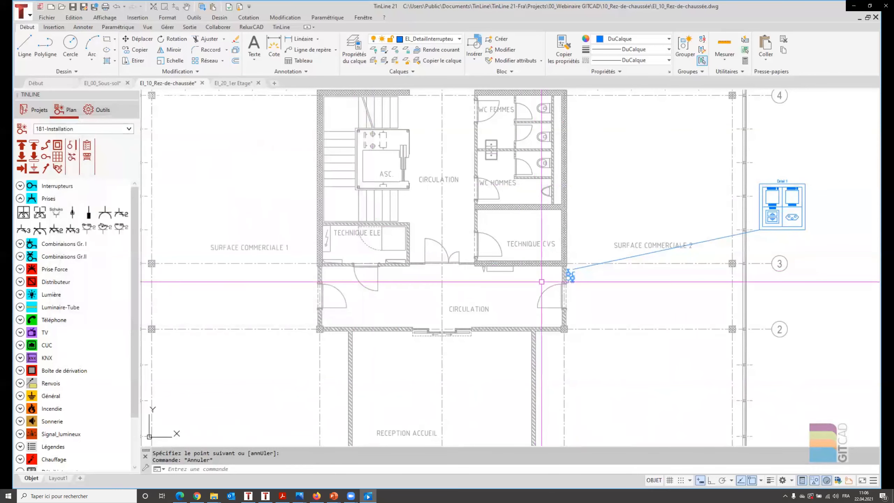
Return to the presentation, advance to the slide on adapting multilingual base data and open its linked video.
{"action": "double_click", "coordinate": [770, 211]}
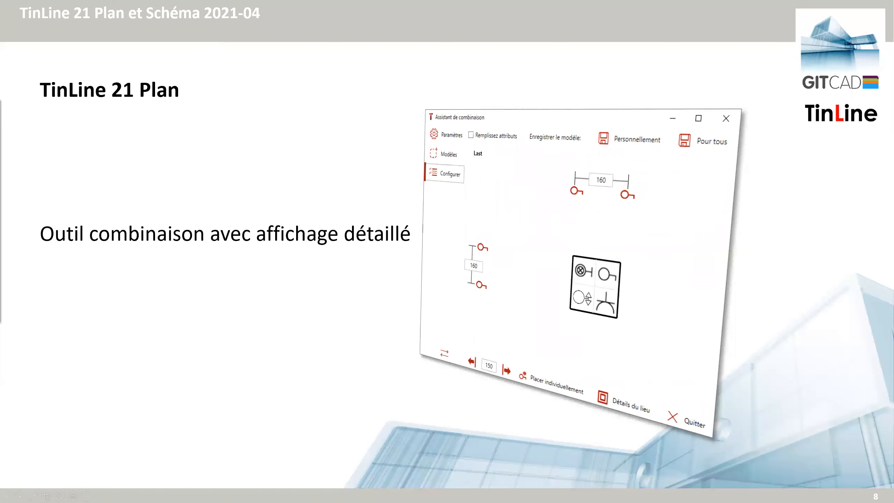
{"action": "key", "text": "Right"}
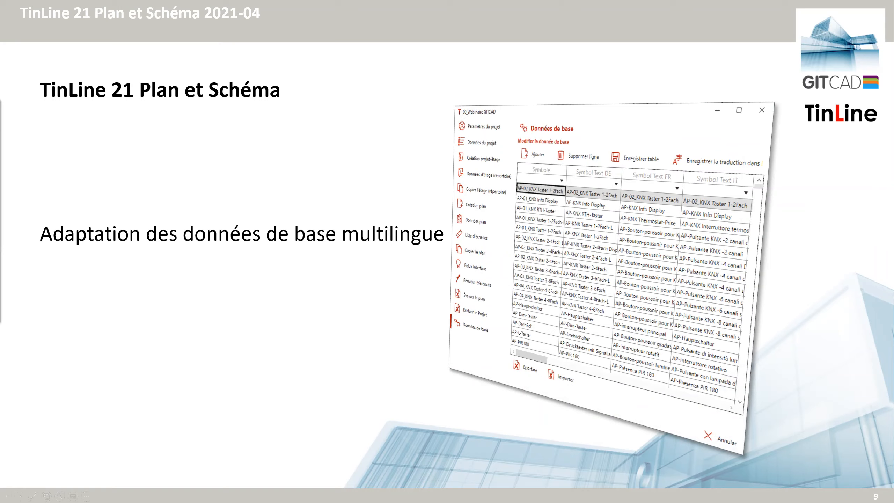
{"action": "left_click", "coordinate": [562, 266]}
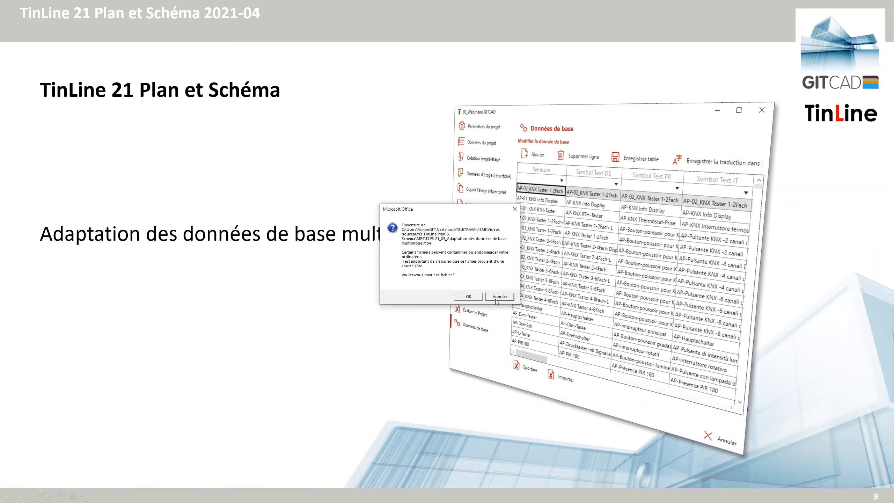
{"action": "left_click", "coordinate": [468, 297]}
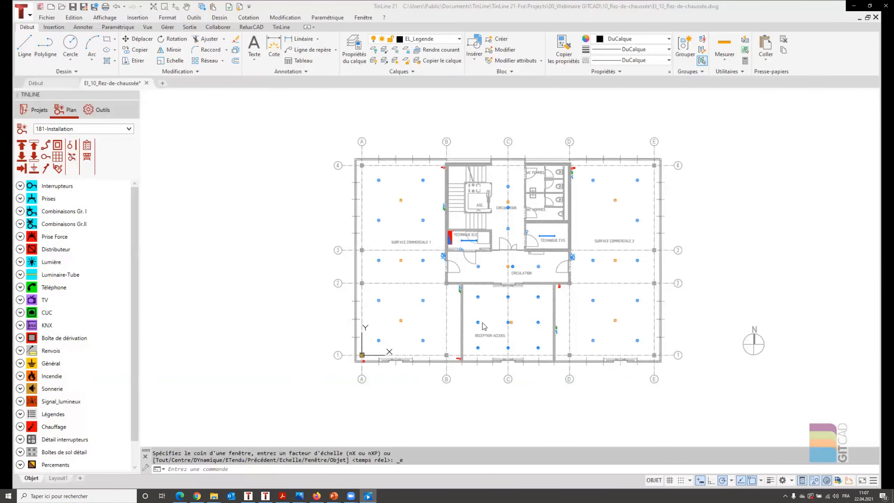
Open the project window from the Evaluation tools and display the Données de base table.
{"action": "left_click", "coordinate": [109, 111]}
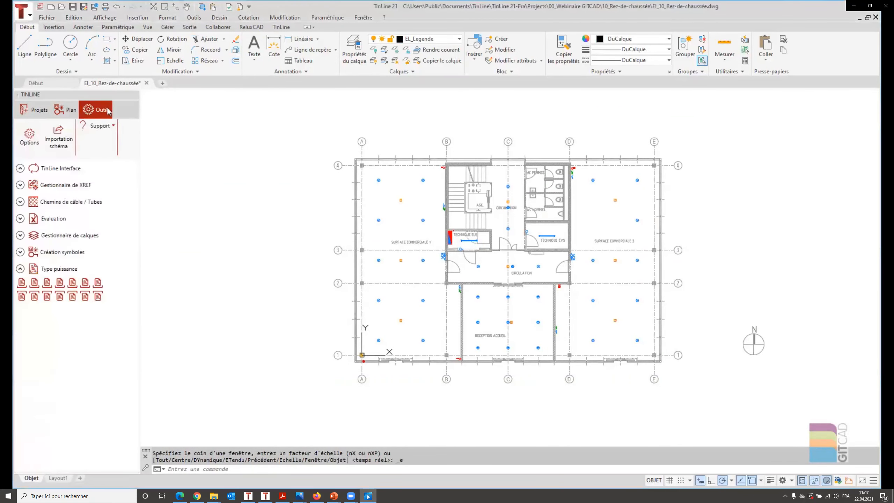
{"action": "left_click", "coordinate": [21, 218]}
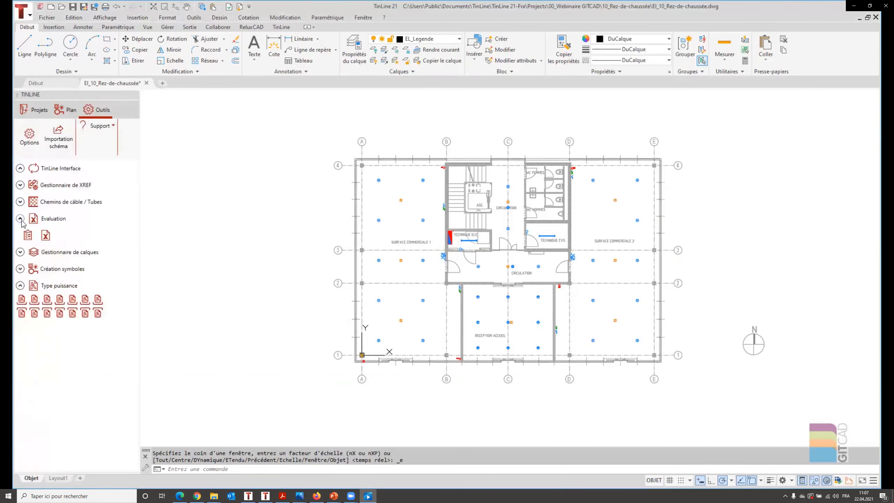
{"action": "left_click", "coordinate": [29, 236]}
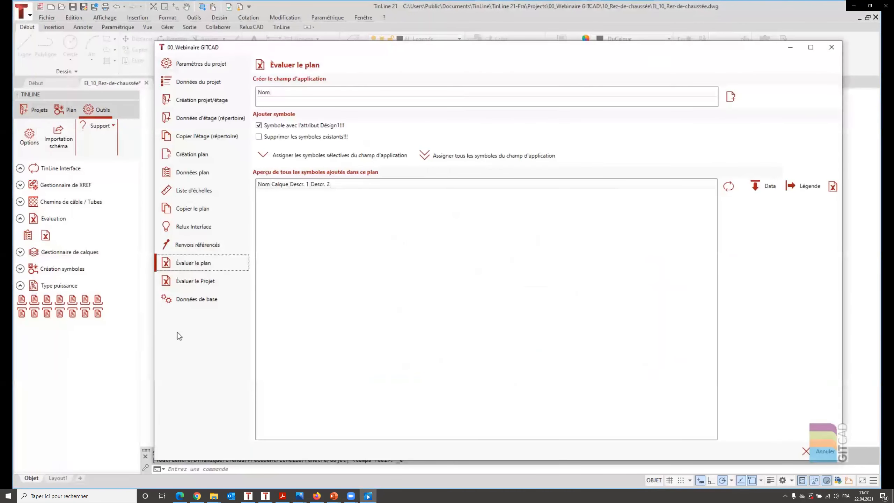
{"action": "left_click", "coordinate": [207, 299]}
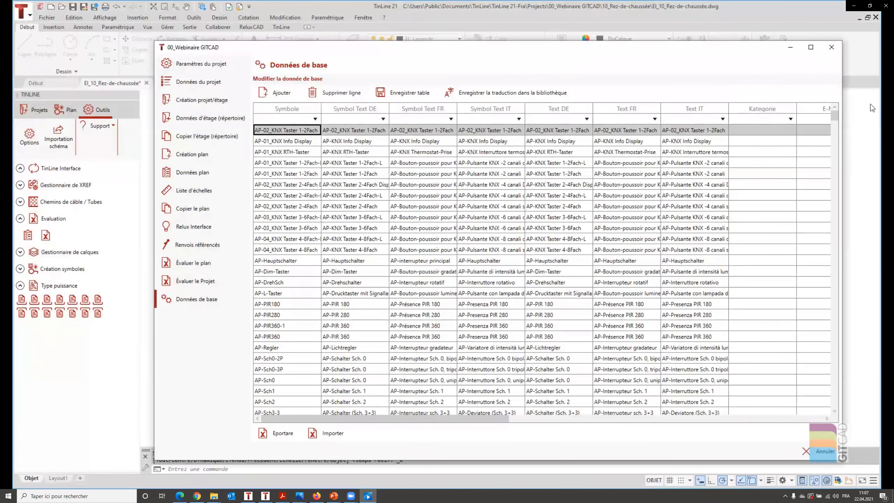
{"action": "left_click_drag", "start_coordinate": [837, 121], "coordinate": [838, 127]}
{"action": "left_click_drag", "start_coordinate": [839, 143], "coordinate": [833, 109]}
Filter the Symbol Text FR column to entries that contain "prise".
{"action": "left_click", "coordinate": [436, 120]}
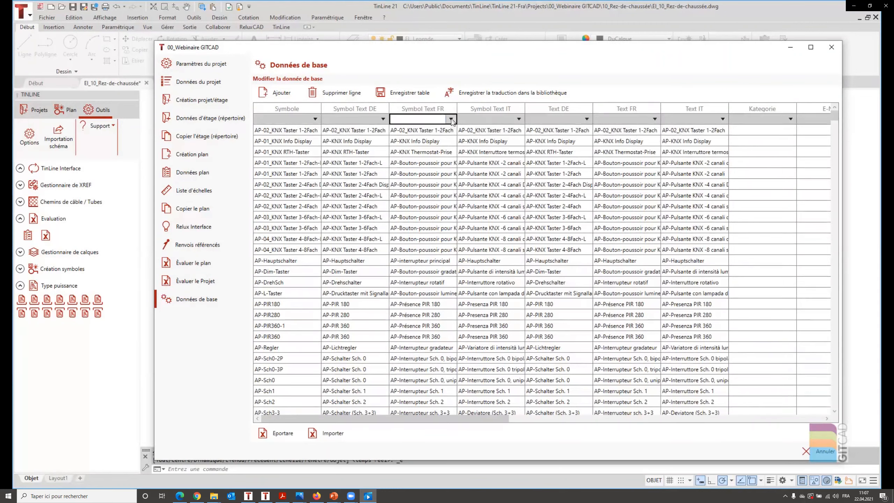
{"action": "left_click", "coordinate": [451, 119]}
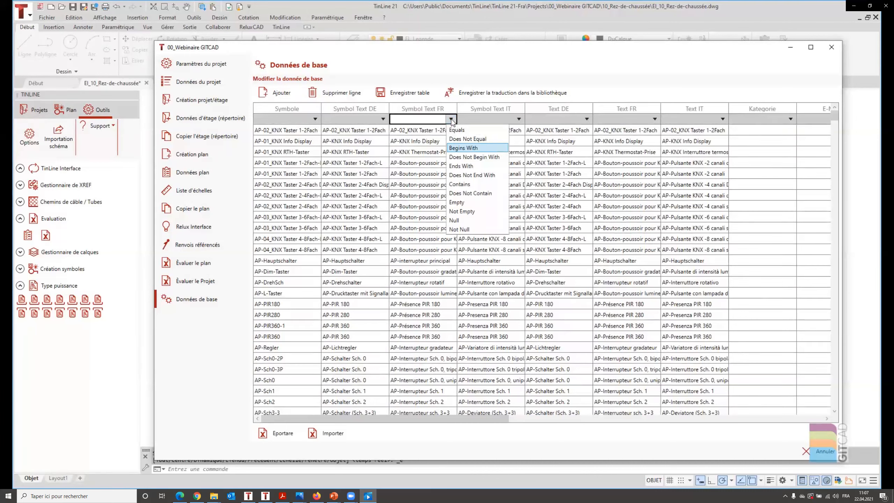
{"action": "left_click", "coordinate": [466, 185]}
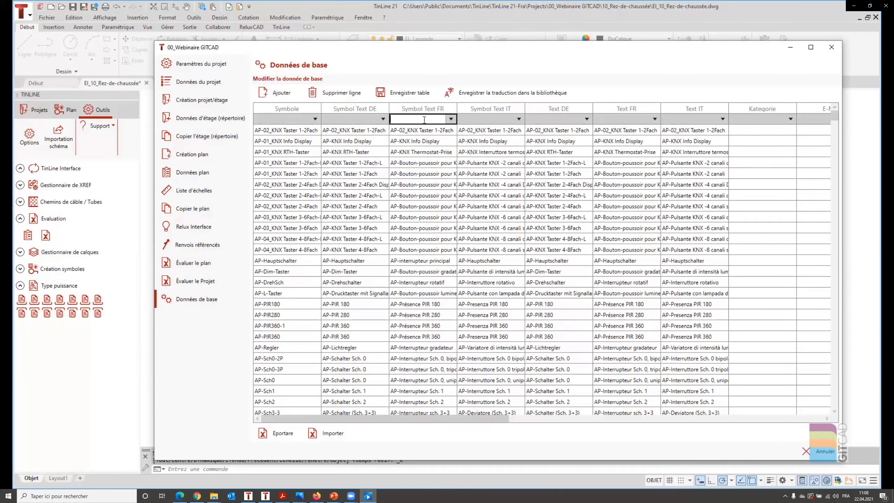
{"action": "type", "text": "prise"}
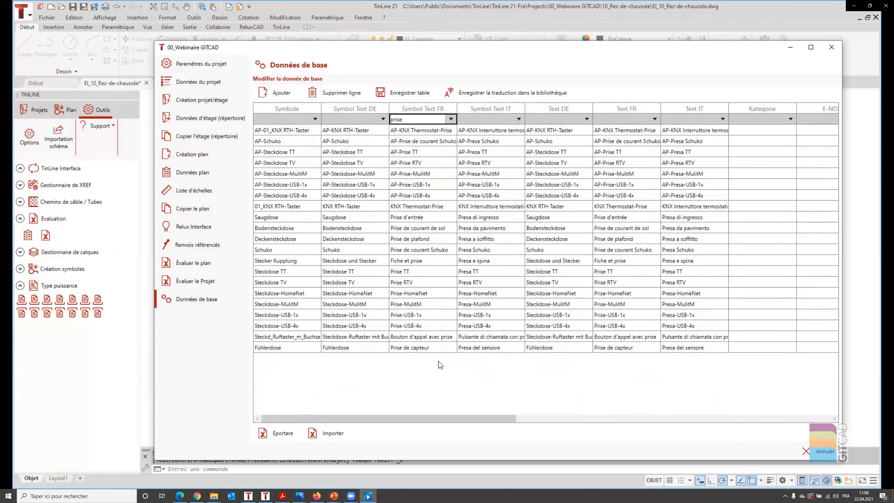
Open the French symbol text of the Steckdose TT entry for editing in the base data table.
{"action": "double_click", "coordinate": [429, 271]}
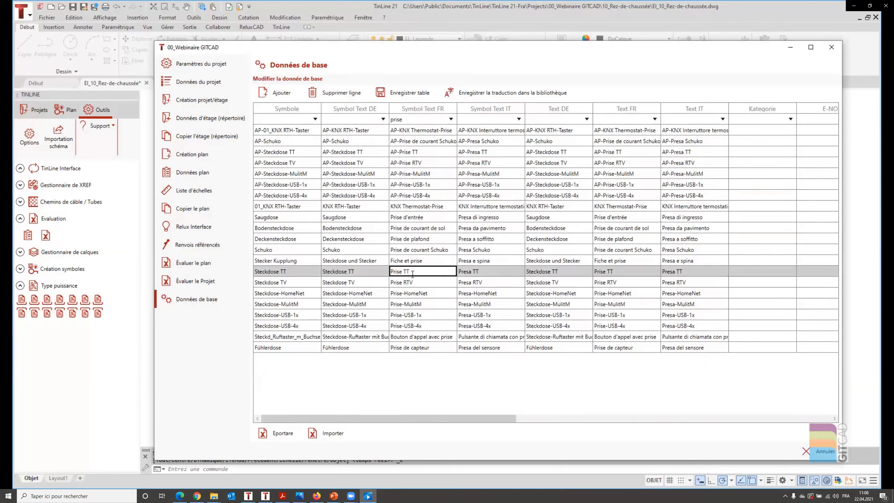
{"action": "left_click", "coordinate": [273, 93]}
Create a new scope named "Légende CFO-CFA" in the plan evaluation.
{"action": "left_click", "coordinate": [203, 267]}
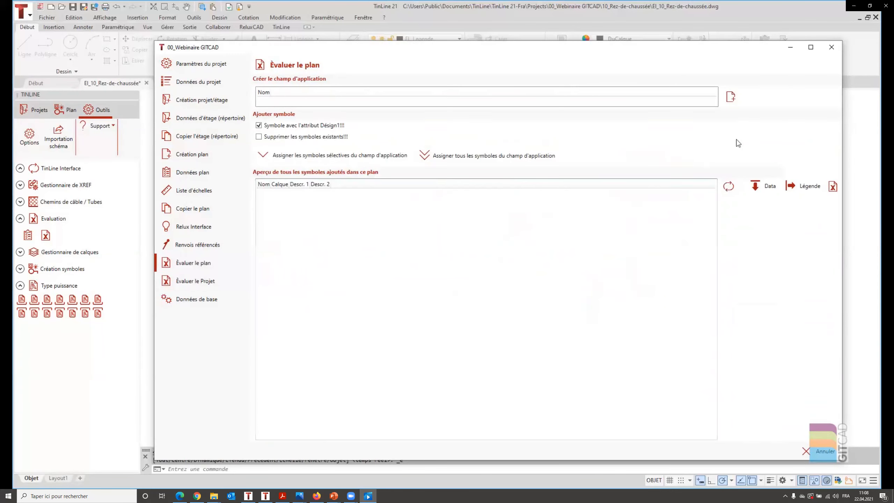
{"action": "left_click", "coordinate": [736, 98]}
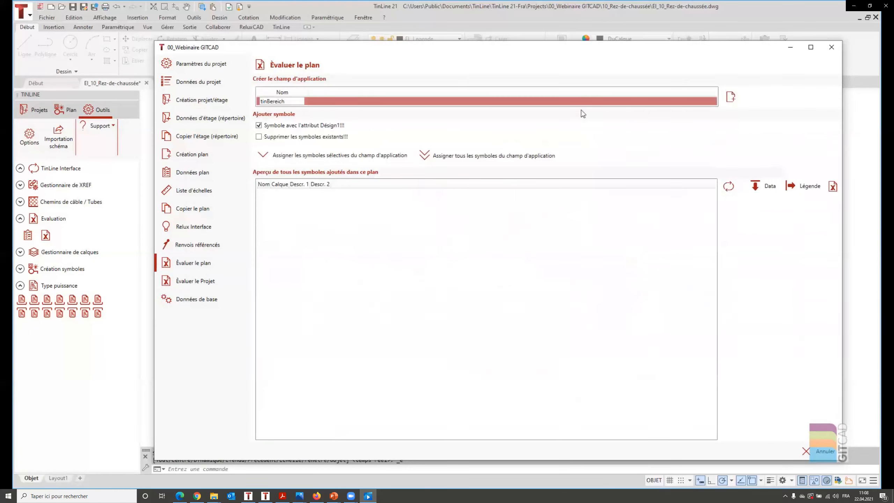
{"action": "left_click_drag", "start_coordinate": [300, 103], "coordinate": [223, 110]}
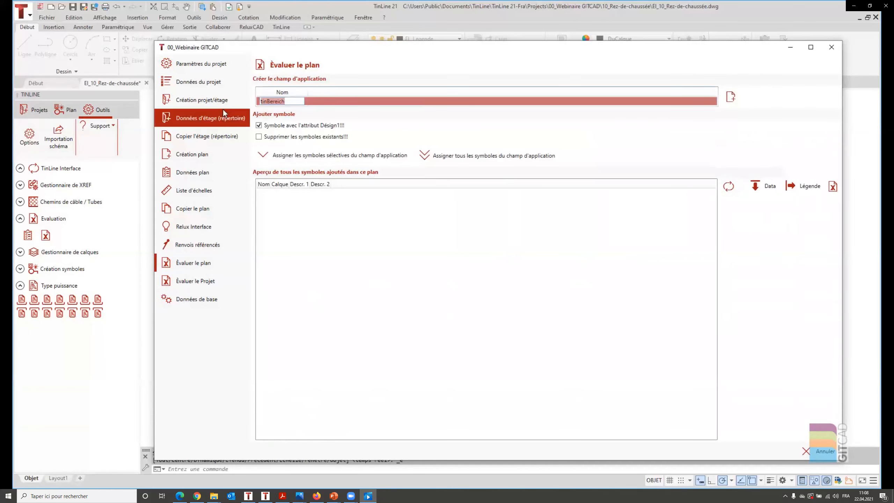
{"action": "type", "text": "Légende CFO-CFA"}
{"action": "left_click", "coordinate": [432, 128]}
{"action": "left_click", "coordinate": [432, 128]}
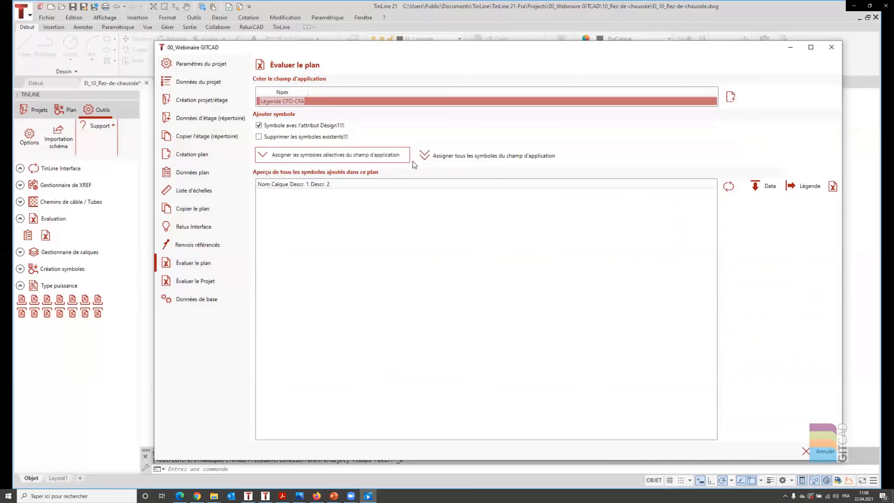
Assign all plan symbols to the Légende CFO-CFA scope and place its legend to the right of the floor plan.
{"action": "left_click", "coordinate": [444, 158]}
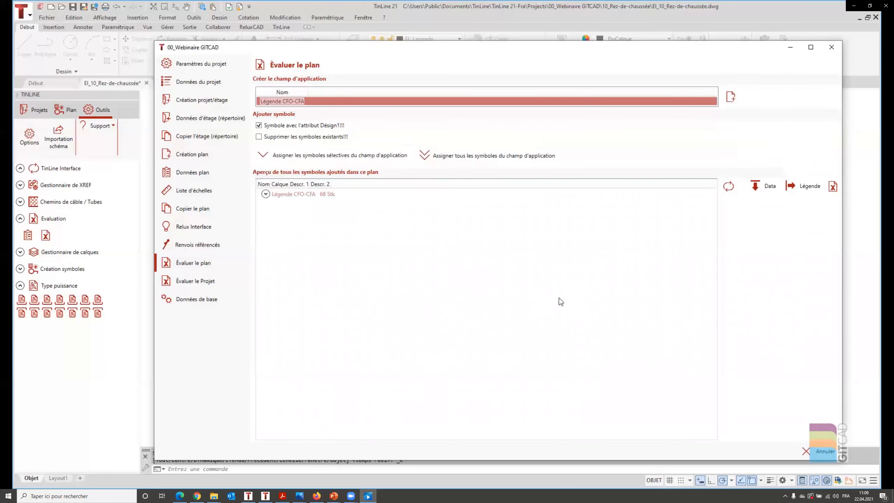
{"action": "left_click", "coordinate": [808, 186]}
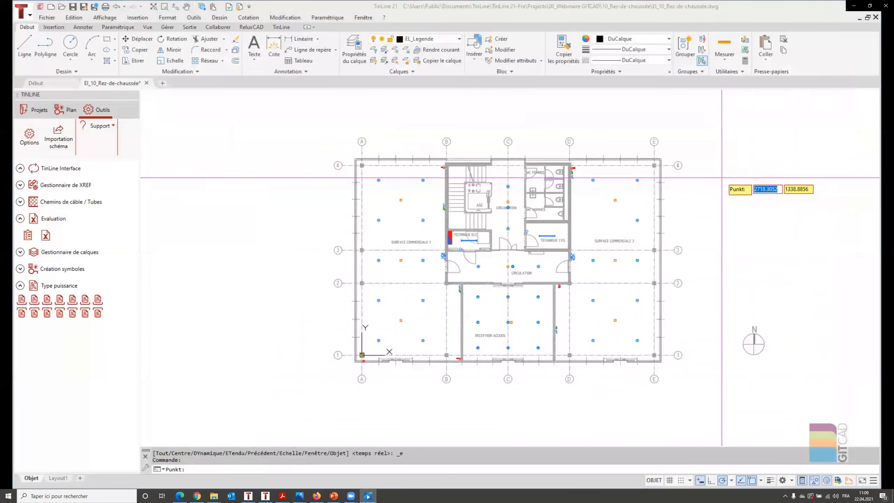
{"action": "left_click", "coordinate": [733, 179]}
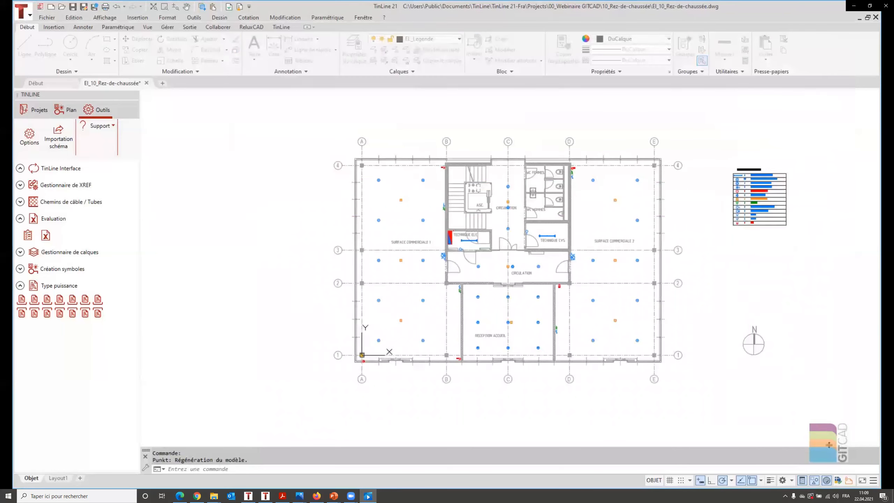
{"action": "scroll", "coordinate": [757, 180], "scroll_direction": "up", "scroll_amount": 7}
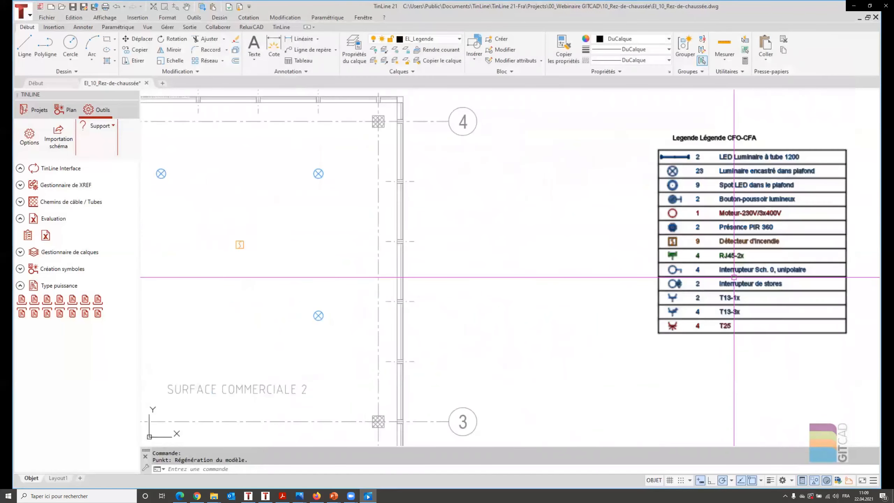
{"action": "middle_click_drag", "start_coordinate": [723, 242], "coordinate": [601, 254]}
{"action": "scroll", "coordinate": [601, 255], "scroll_direction": "up", "scroll_amount": 1}
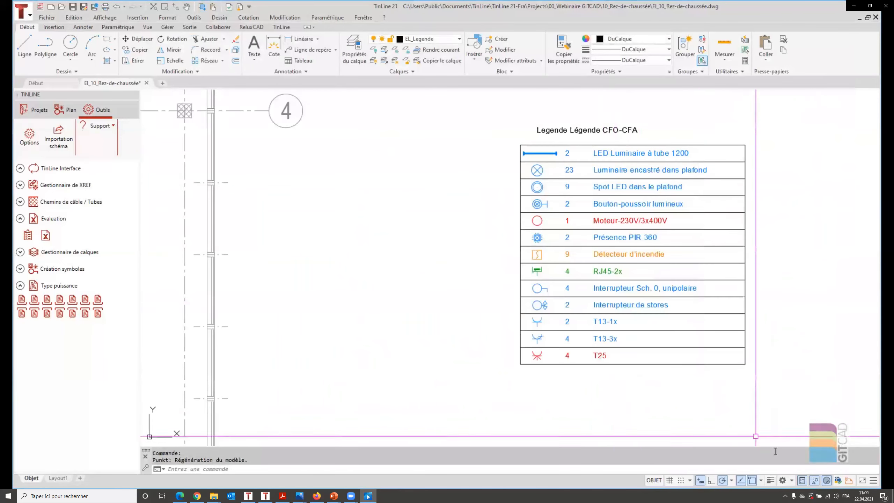
{"action": "scroll", "coordinate": [657, 316], "scroll_direction": "down", "scroll_amount": 4}
{"action": "middle_click_drag", "start_coordinate": [535, 302], "coordinate": [616, 226]}
{"action": "scroll", "coordinate": [640, 208], "scroll_direction": "down", "scroll_amount": 3}
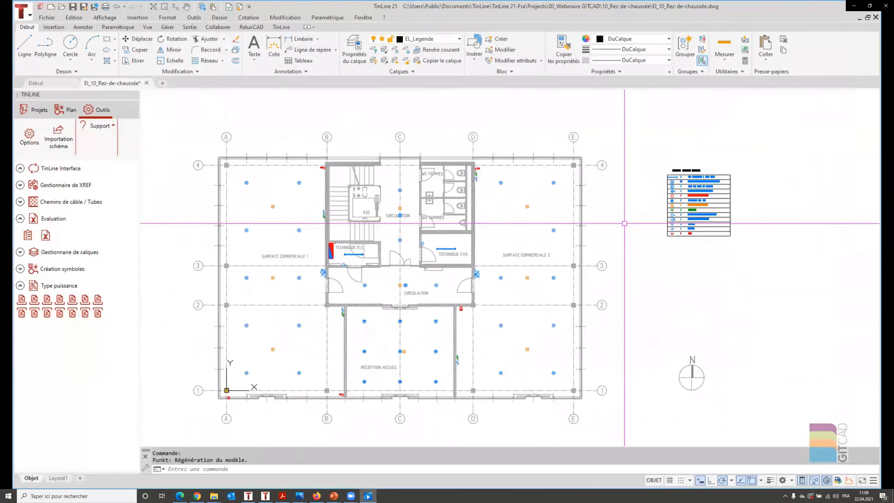
Export the plan evaluation to an Excel material list, review it, and close the workbook and the project window.
{"action": "left_click", "coordinate": [27, 236]}
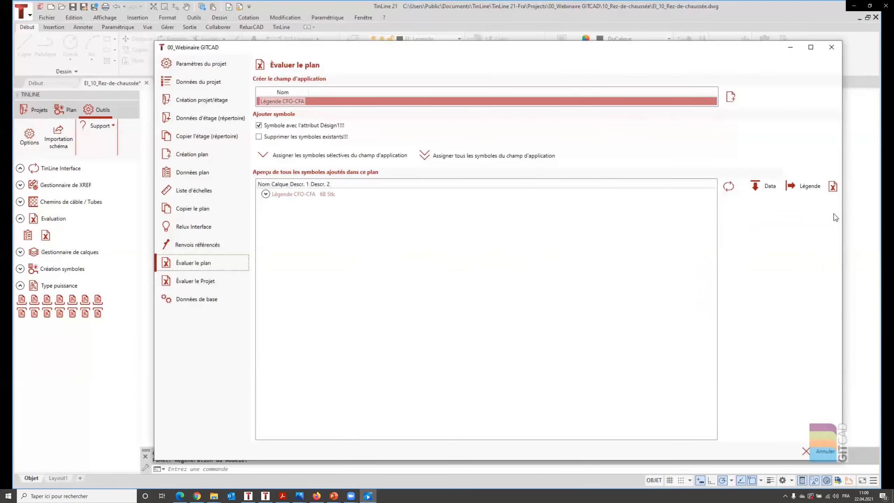
{"action": "left_click", "coordinate": [831, 186]}
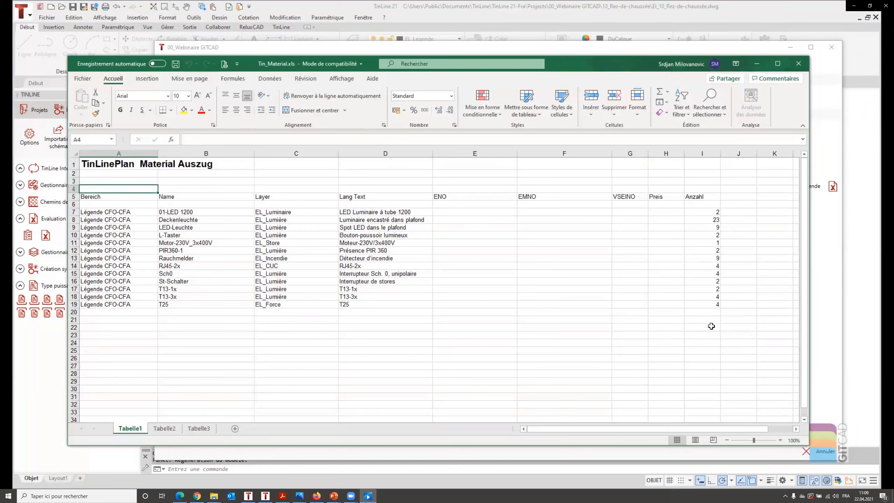
{"action": "left_click", "coordinate": [799, 63]}
{"action": "left_click", "coordinate": [588, 330]}
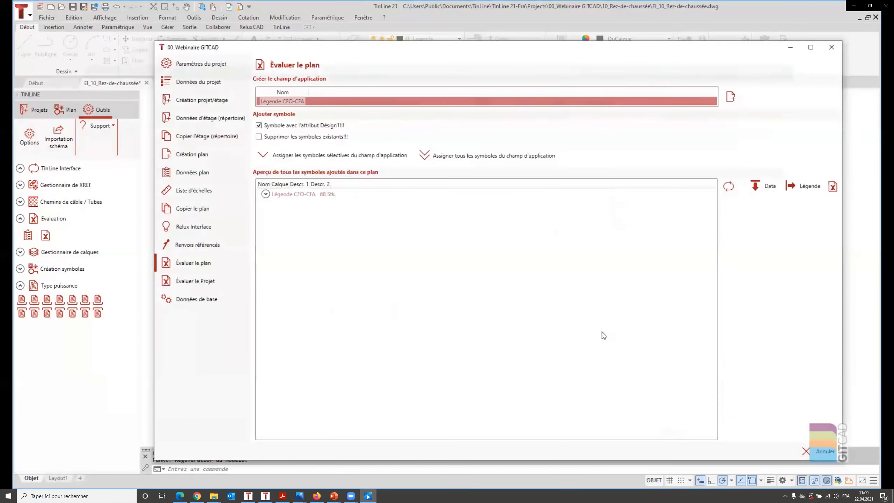
{"action": "left_click", "coordinate": [832, 457]}
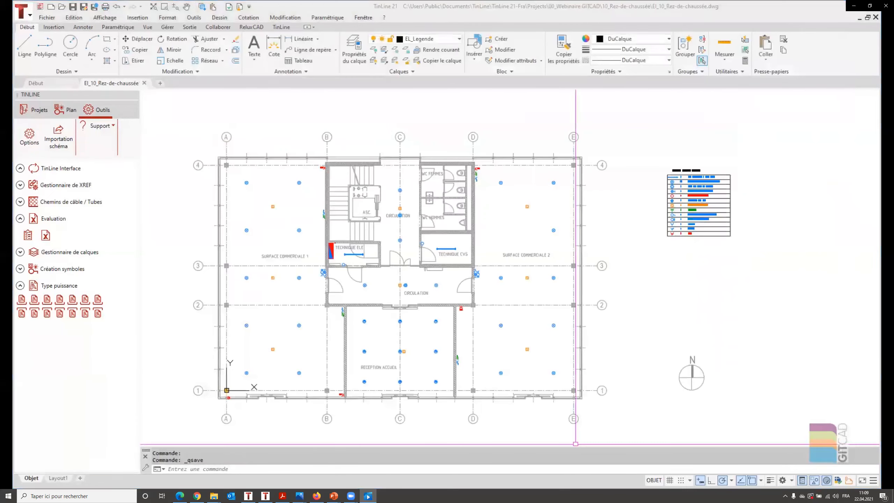
Examine the Interrupteurs symbols in the 181-Installation plan library and collapse the group again.
{"action": "left_click", "coordinate": [67, 112]}
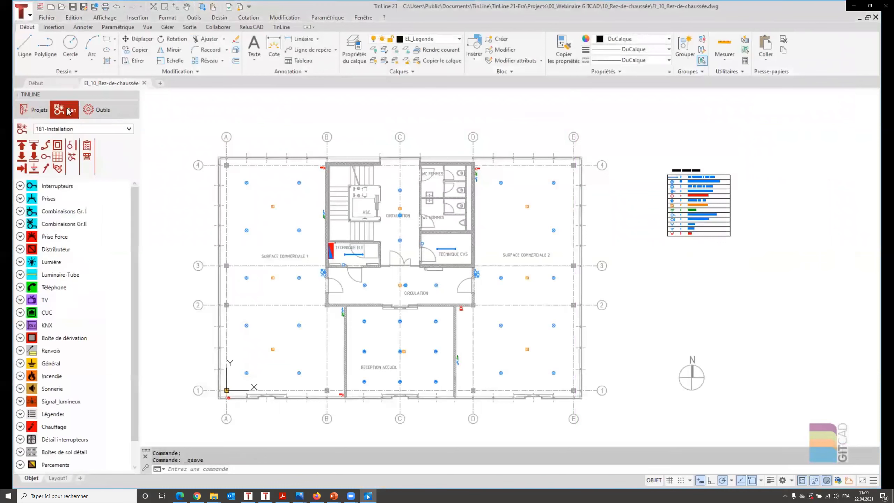
{"action": "left_click", "coordinate": [20, 185]}
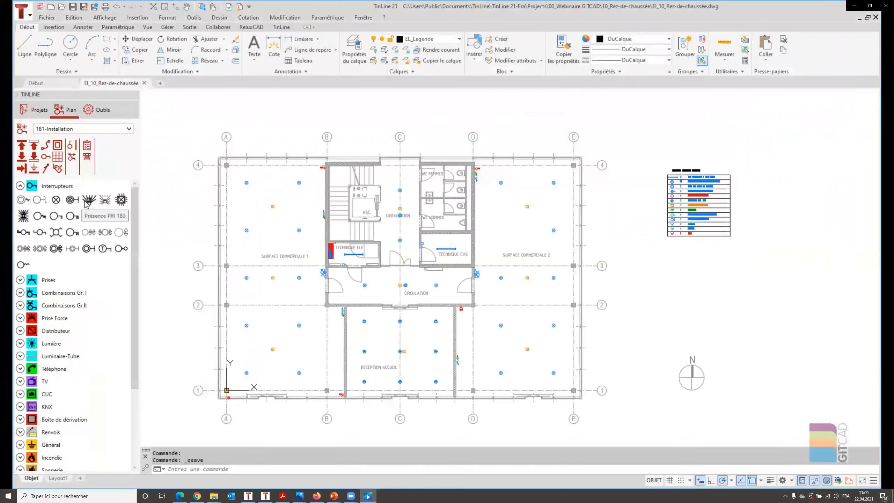
{"action": "left_click", "coordinate": [21, 186]}
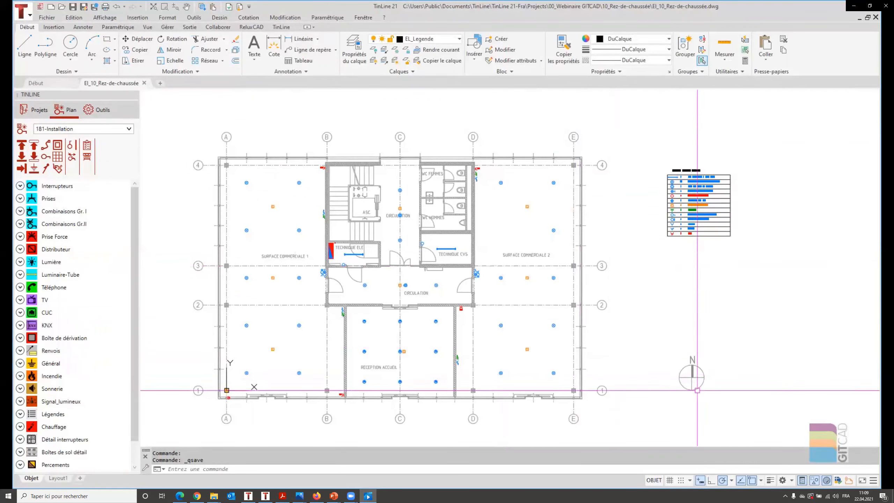
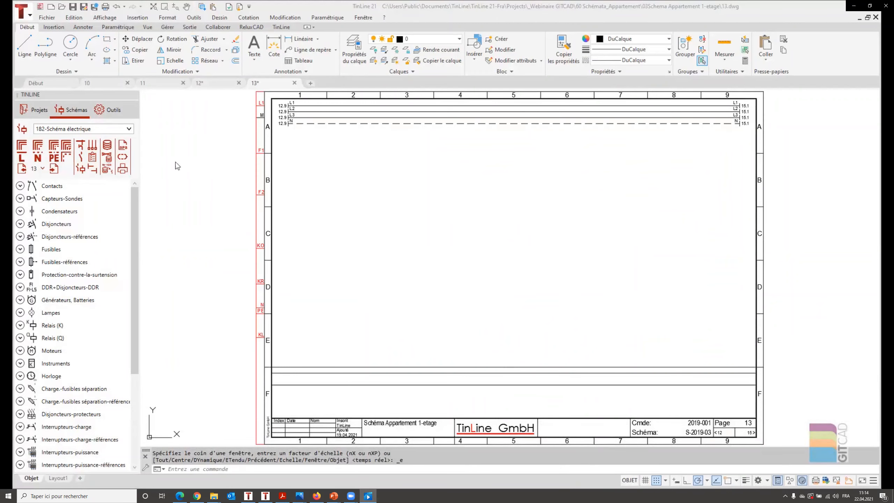
Open the macro management and select 400_LS_3LNPE_13A.dwg from Schéma électrique, 400-Déprats LS LNPE.
{"action": "left_click", "coordinate": [81, 148]}
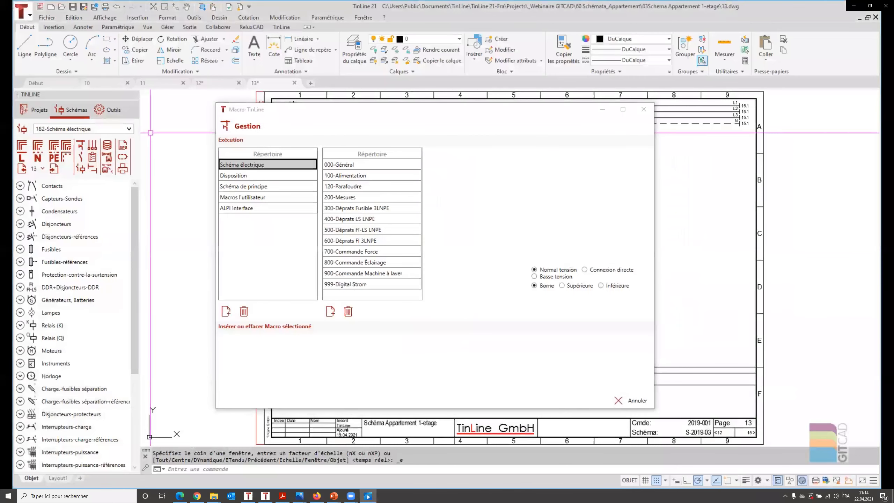
{"action": "left_click", "coordinate": [235, 167]}
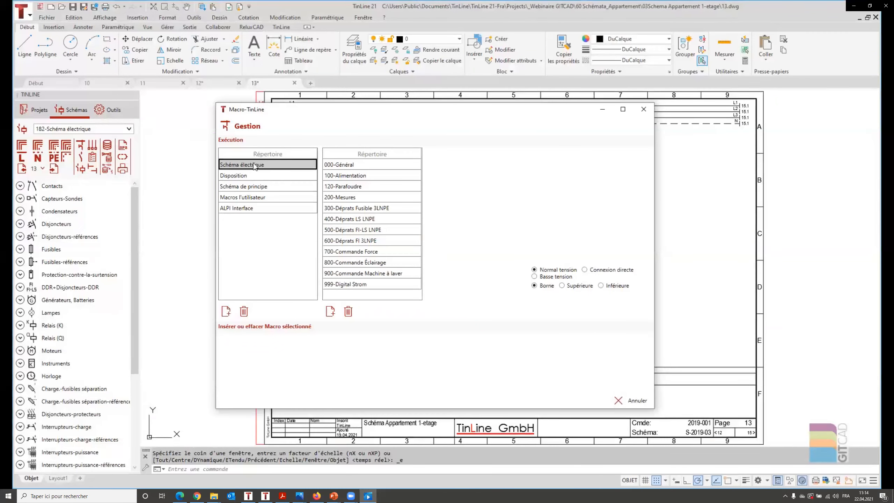
{"action": "left_click", "coordinate": [351, 220]}
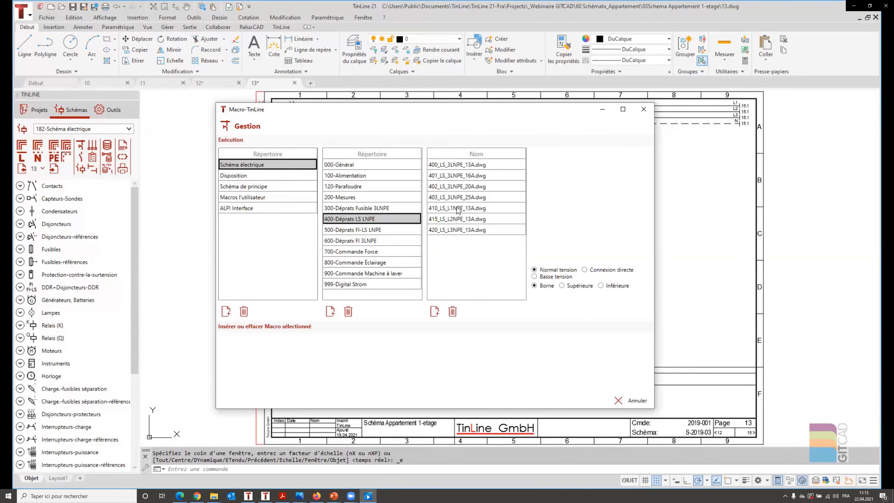
{"action": "left_click", "coordinate": [460, 166]}
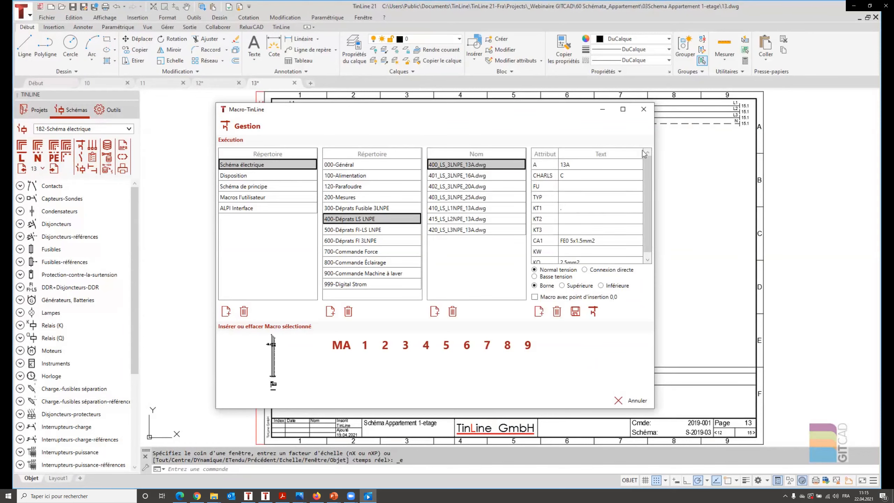
Open the selected macro's CA1 cable attribute for editing.
{"action": "scroll", "coordinate": [648, 173], "scroll_direction": "down", "scroll_amount": 1}
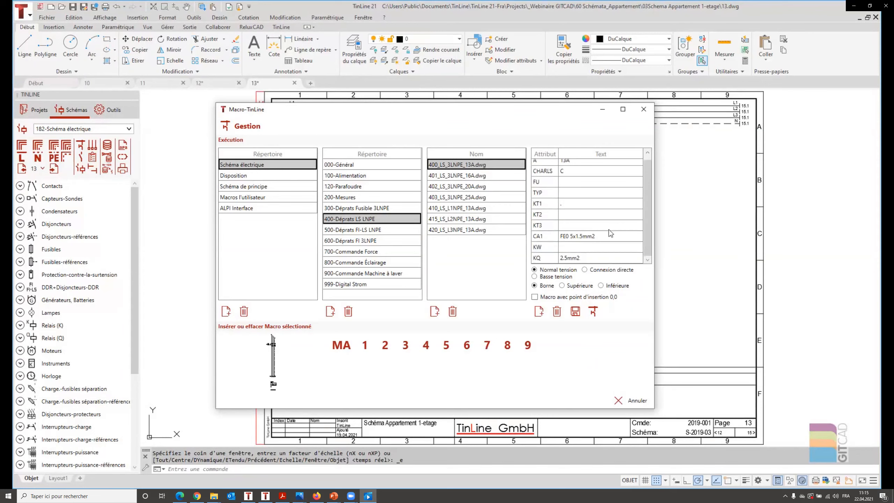
{"action": "left_click", "coordinate": [598, 239]}
{"action": "left_click", "coordinate": [591, 239]}
{"action": "left_click", "coordinate": [574, 238]}
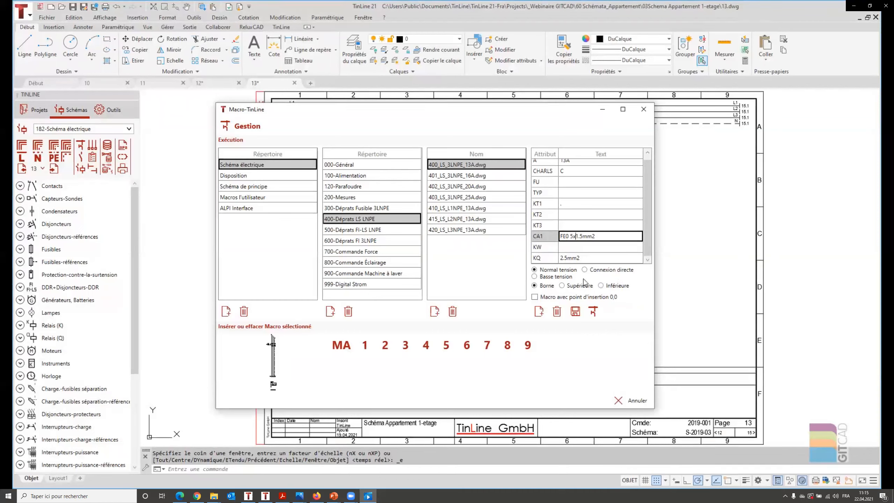
Insert the macro at path 8 of schematic page 13 with the Supérieure terminal option and check its terminals.
{"action": "left_click", "coordinate": [562, 286]}
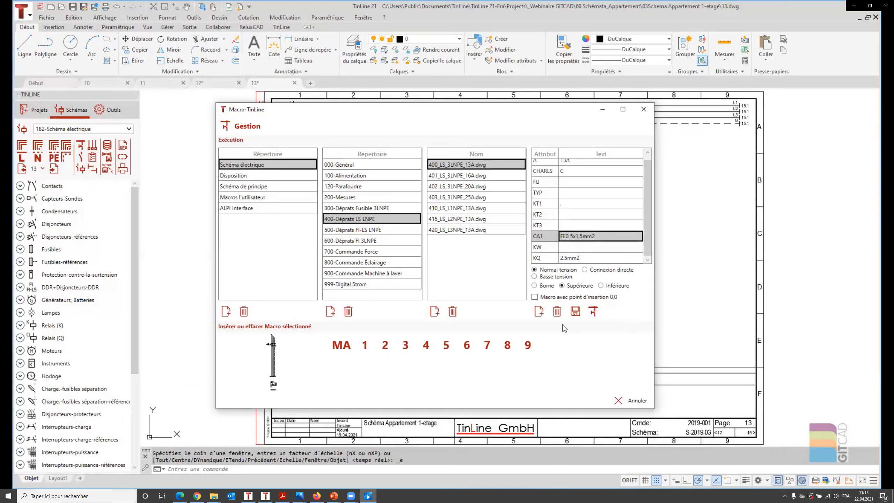
{"action": "left_click", "coordinate": [508, 349]}
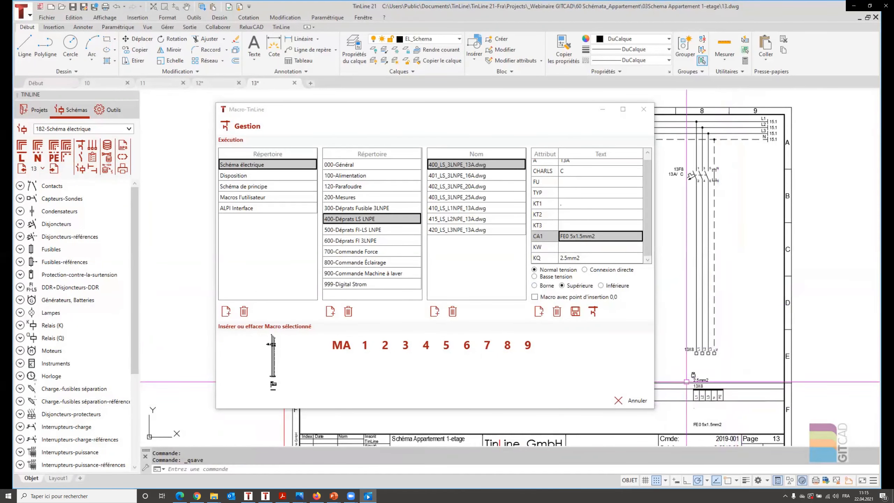
{"action": "scroll", "coordinate": [687, 382], "scroll_direction": "up", "scroll_amount": 3}
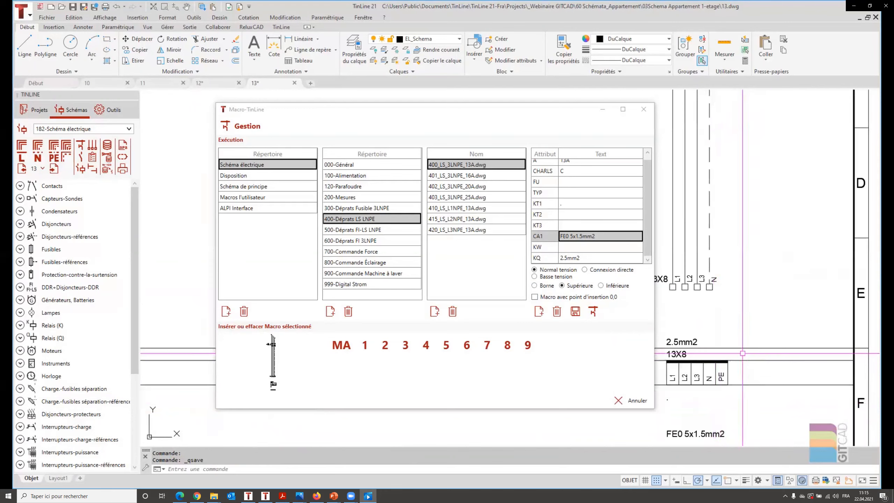
{"action": "scroll", "coordinate": [743, 353], "scroll_direction": "down", "scroll_amount": 5}
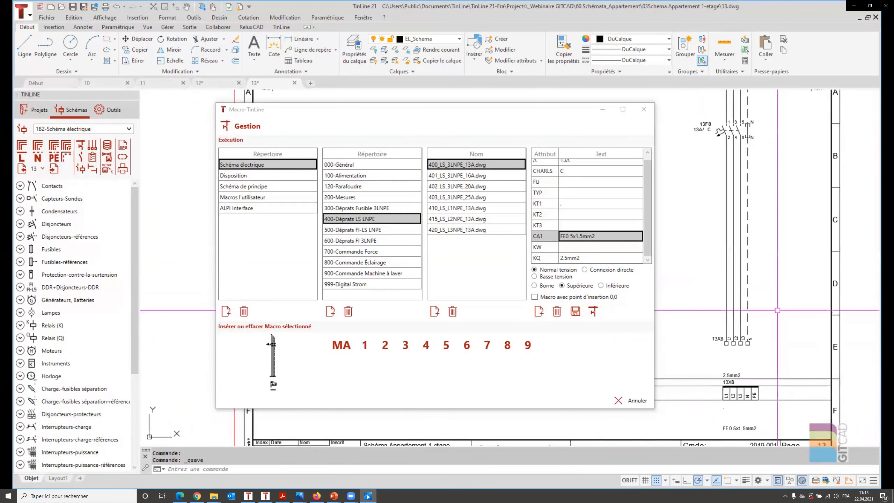
Create a directory named 1 under Macros l'utilisateur, moving the macro window clear of the inserted circuit.
{"action": "left_click", "coordinate": [235, 198]}
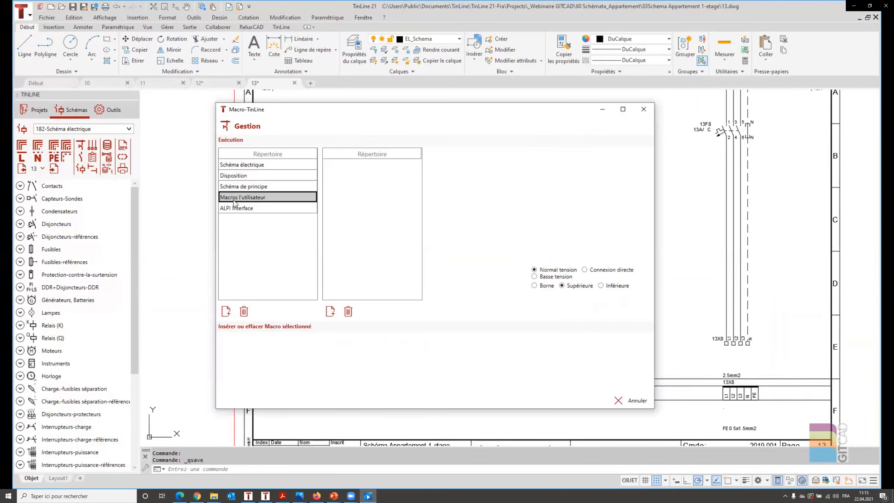
{"action": "left_click_drag", "start_coordinate": [369, 112], "coordinate": [295, 100]}
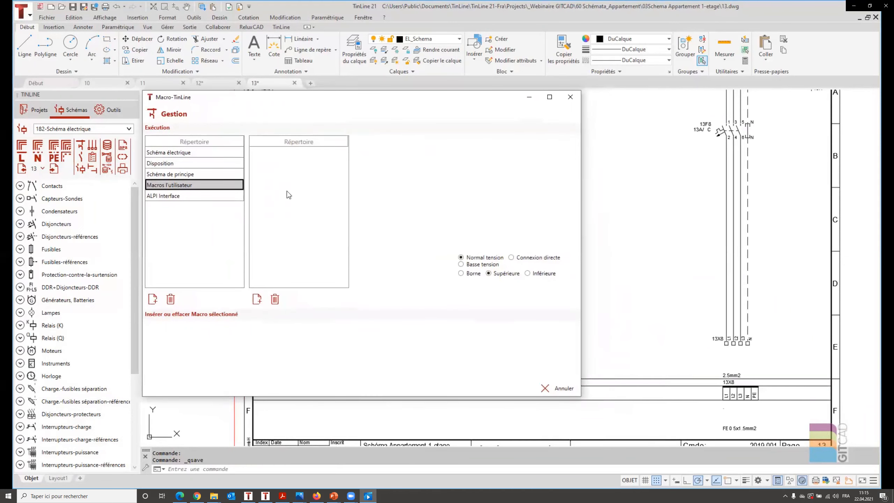
{"action": "left_click", "coordinate": [258, 302]}
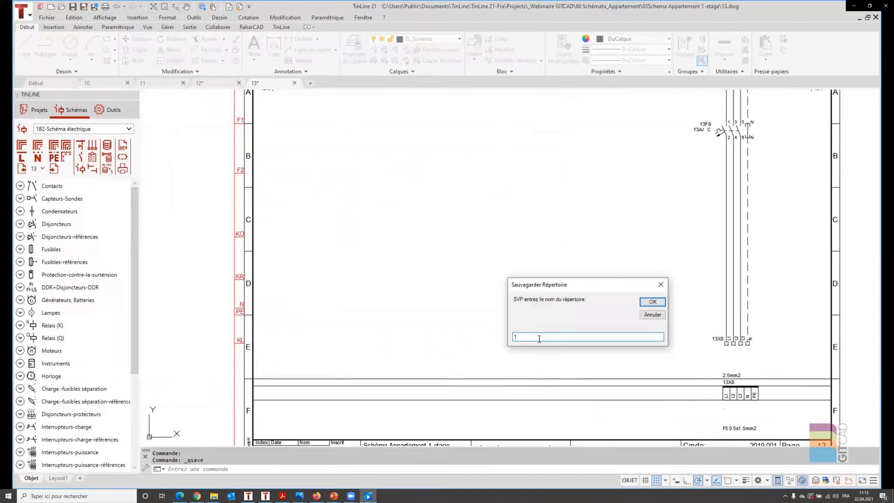
{"action": "left_click", "coordinate": [652, 301]}
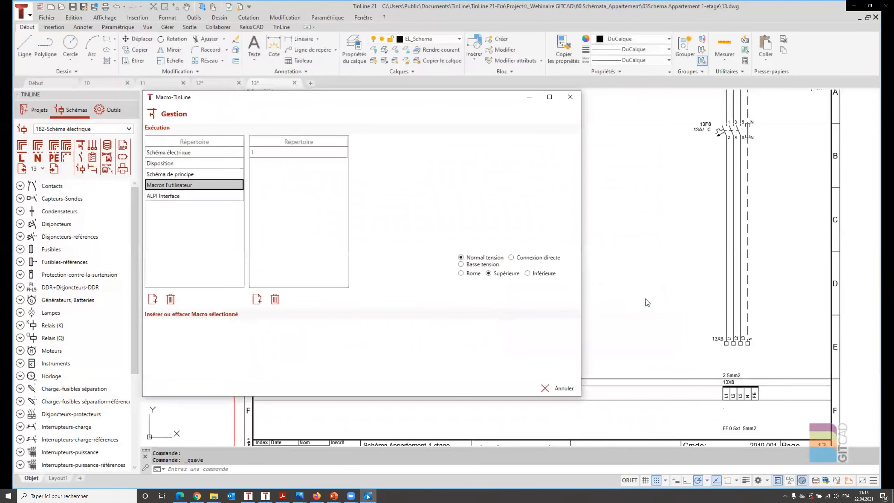
Start a new user macro named Macro1 in directory 1 of Macros l'utilisateur.
{"action": "left_click", "coordinate": [281, 153]}
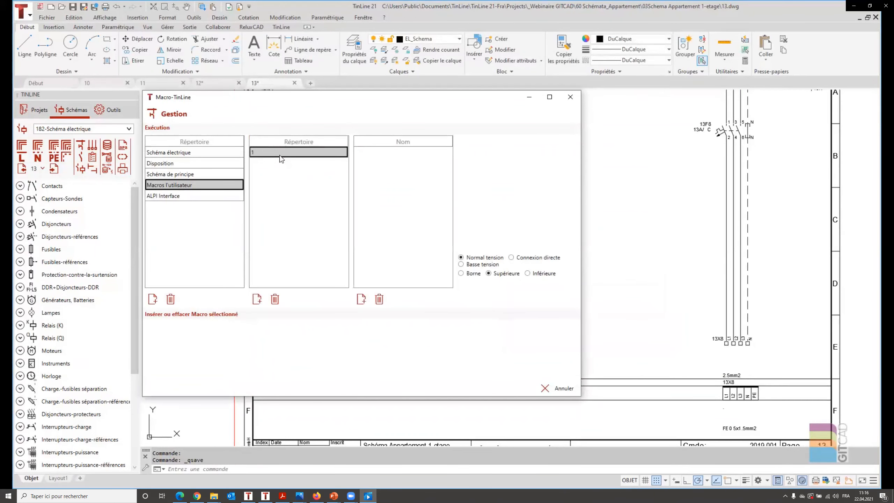
{"action": "left_click", "coordinate": [362, 299]}
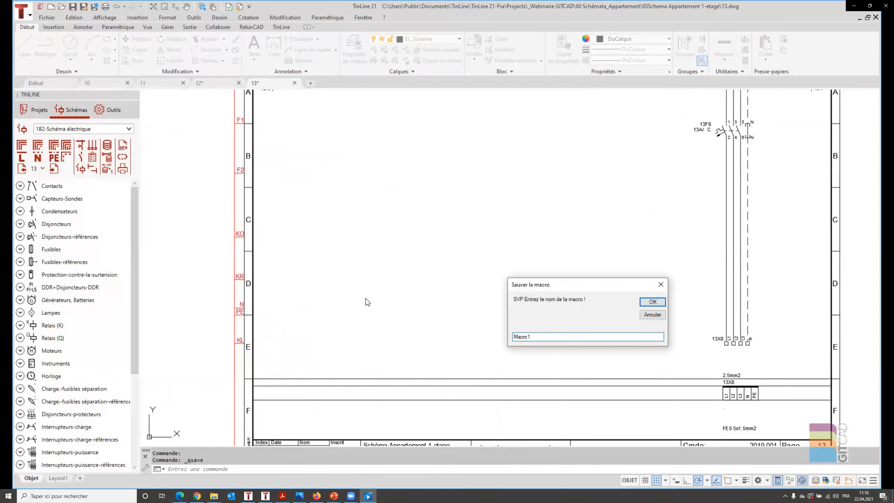
{"action": "left_click", "coordinate": [653, 303]}
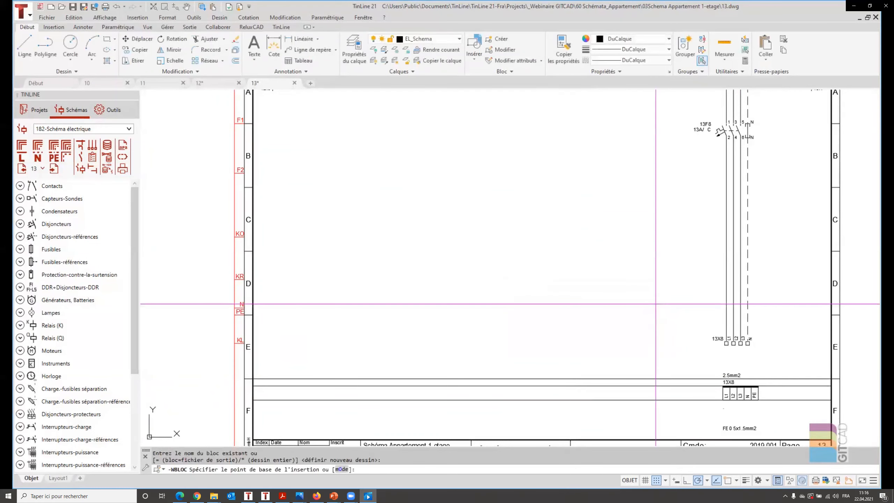
Set the macro's base point on the supply lines at path 8 and save the complete path 8 circuit as its content.
{"action": "scroll", "coordinate": [500, 362], "scroll_direction": "down", "scroll_amount": 2}
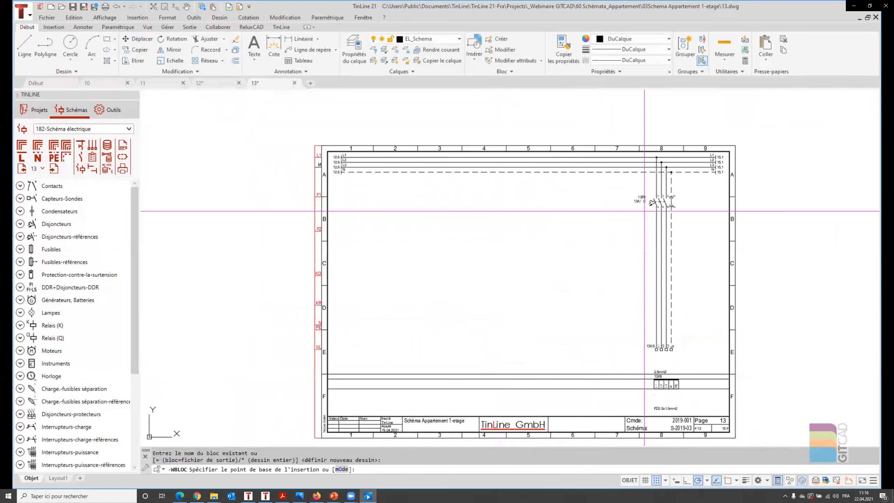
{"action": "scroll", "coordinate": [682, 179], "scroll_direction": "up", "scroll_amount": 1}
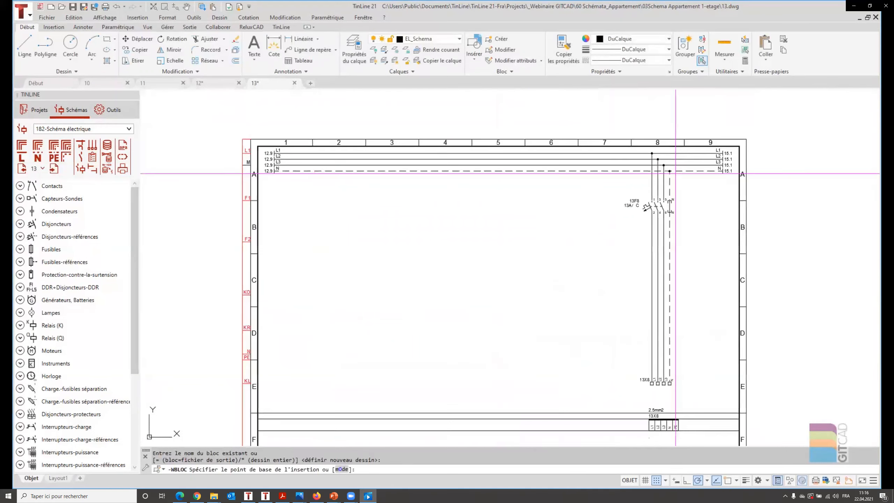
{"action": "left_click", "coordinate": [658, 165]}
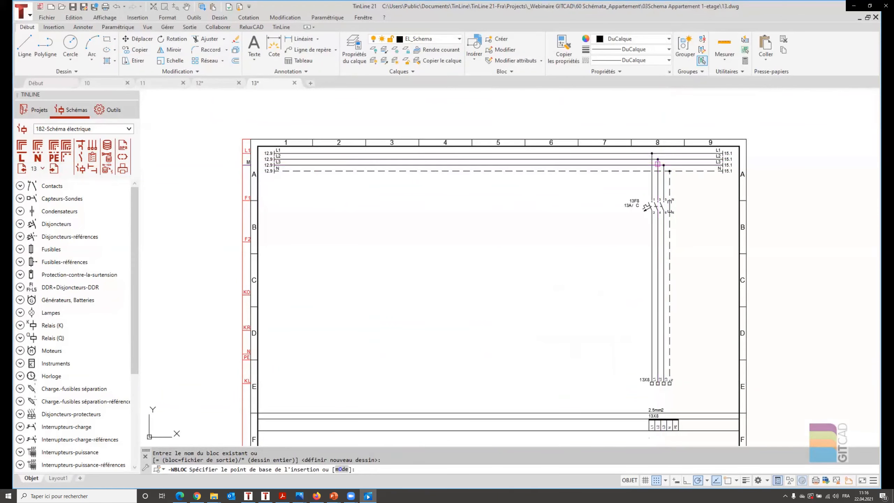
{"action": "scroll", "coordinate": [600, 168], "scroll_direction": "down", "scroll_amount": 1}
{"action": "left_click", "coordinate": [606, 132]}
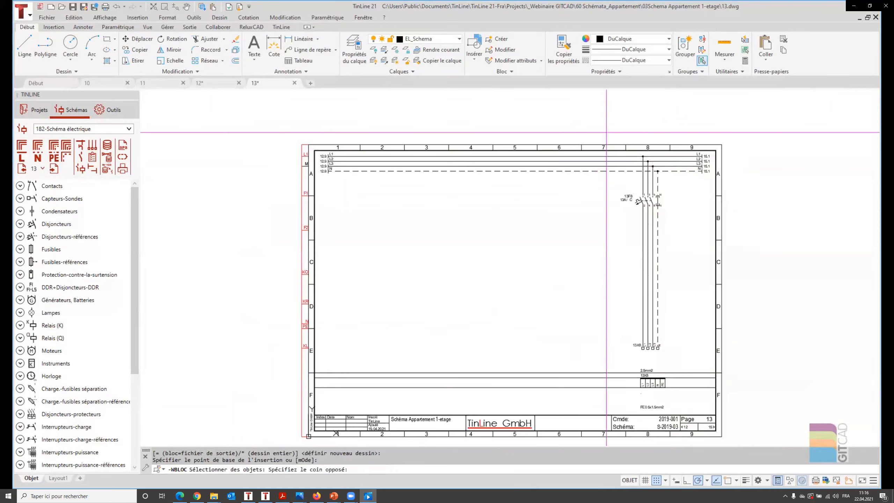
{"action": "left_click", "coordinate": [682, 415]}
{"action": "key", "text": "Return"}
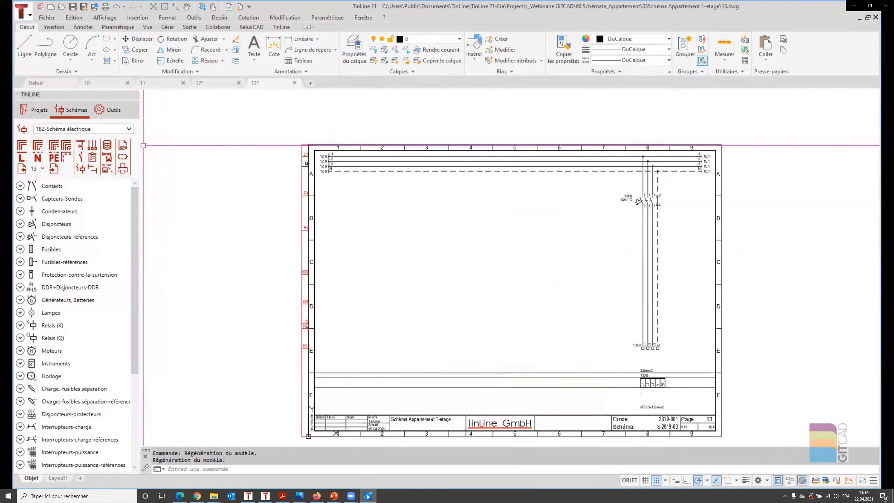
Reopen the macro management and select Macro1.dwg in user directory 1, moving the window clear of the path 8 circuit.
{"action": "left_click", "coordinate": [83, 144]}
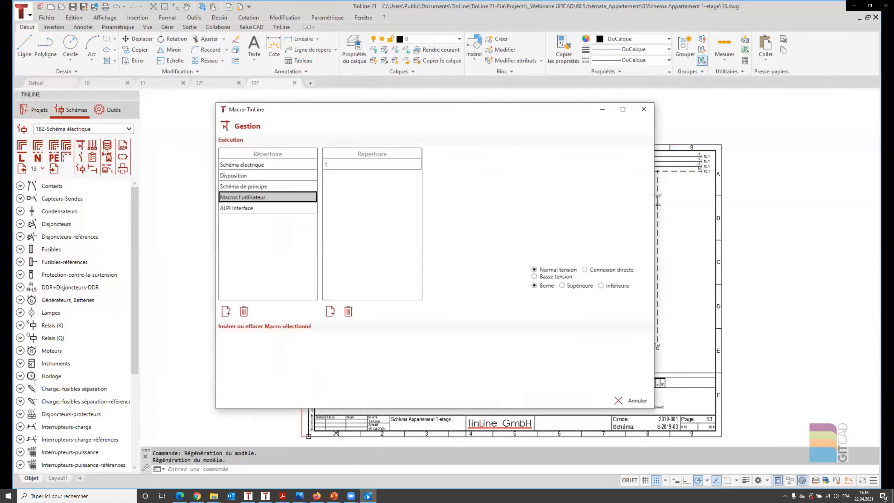
{"action": "left_click", "coordinate": [358, 166]}
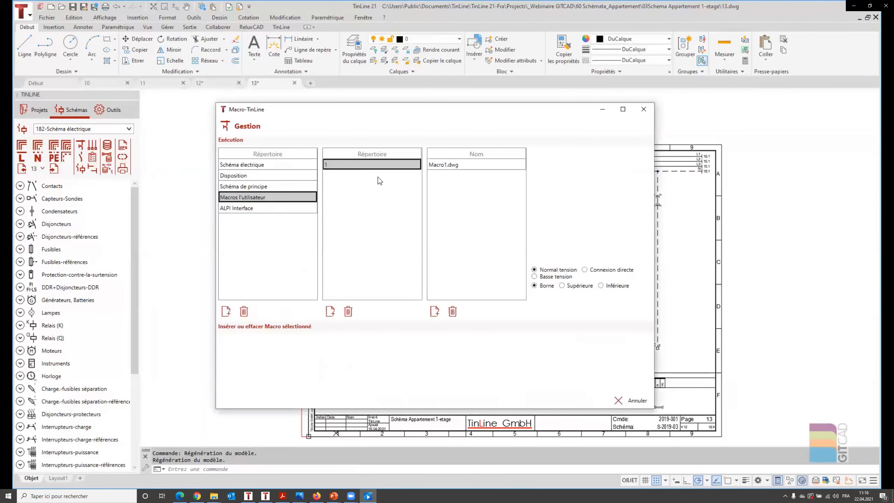
{"action": "left_click", "coordinate": [436, 167]}
{"action": "mouse_move", "coordinate": [422, 112]}
{"action": "left_mouse_down"}
{"action": "mouse_move", "coordinate": [333, 102]}
{"action": "mouse_move", "coordinate": [339, 107]}
{"action": "left_mouse_up"}
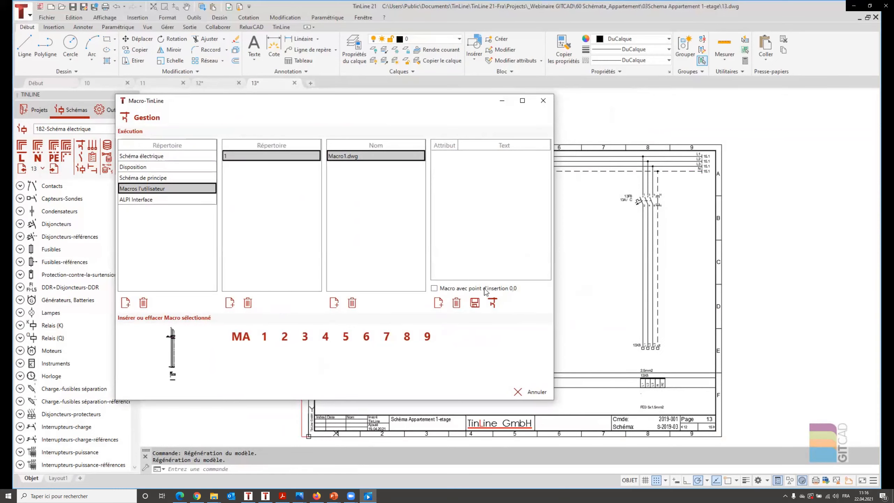
Import the attributes of circuit breaker 13F8 into Macro1 from the drawing and save them.
{"action": "left_click", "coordinate": [492, 302]}
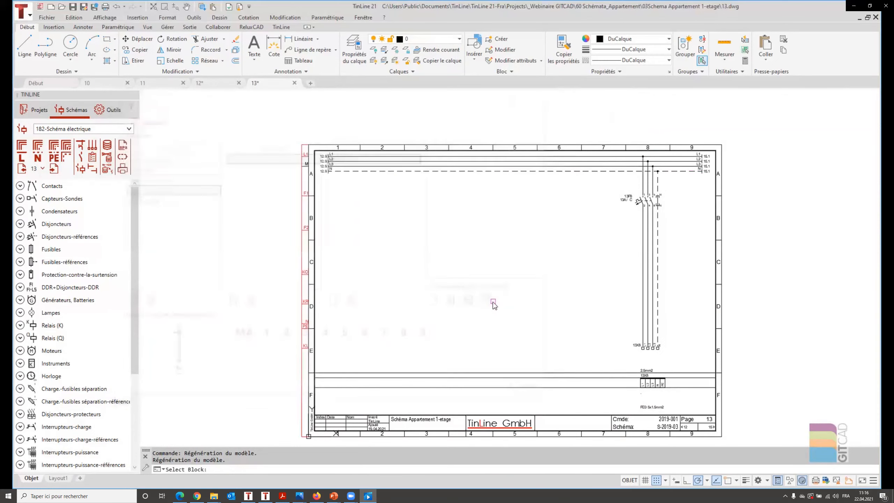
{"action": "left_click", "coordinate": [626, 202]}
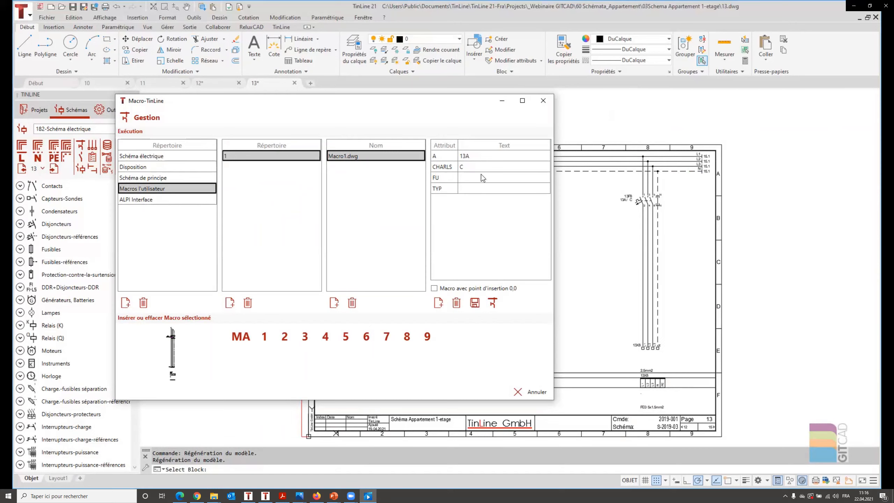
{"action": "left_click", "coordinate": [477, 306]}
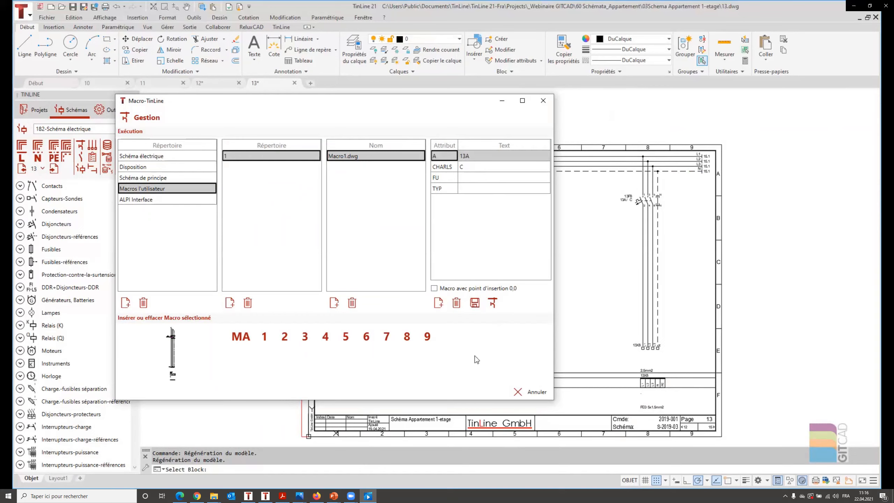
Insert Macro1 at path 6 of schematic page 13, check the inserted circuit and close the macro management.
{"action": "left_click", "coordinate": [366, 337]}
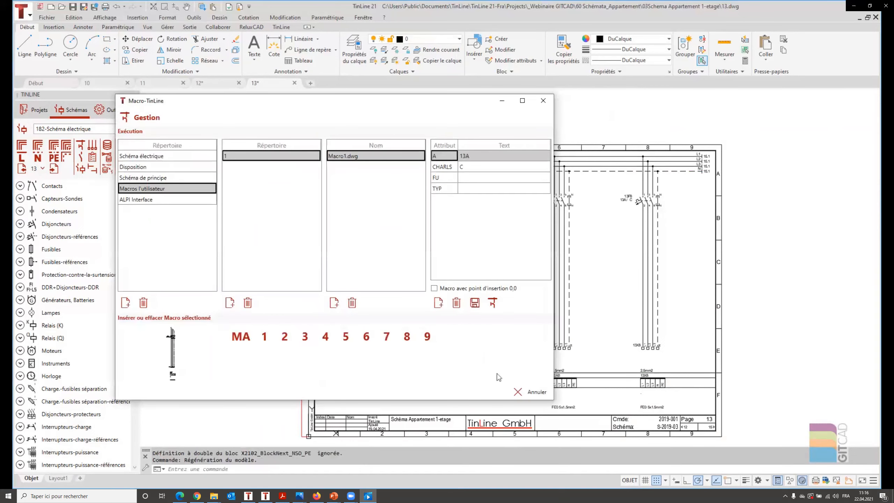
{"action": "left_click", "coordinate": [707, 327]}
{"action": "middle_click_drag", "start_coordinate": [674, 319], "coordinate": [783, 301]}
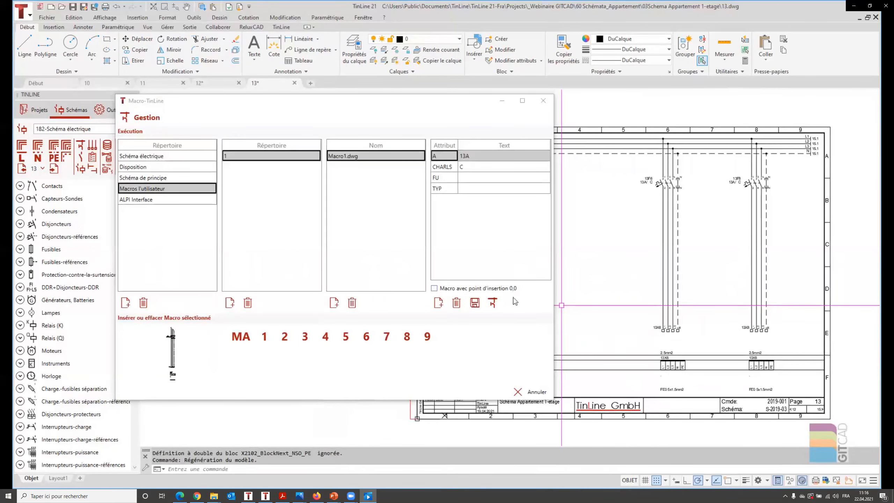
{"action": "left_click", "coordinate": [527, 392]}
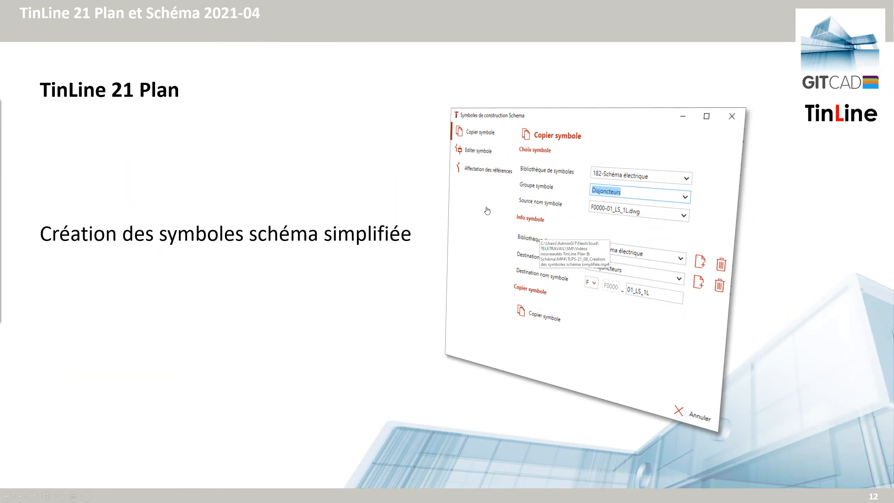
{"action": "left_click", "coordinate": [600, 234]}
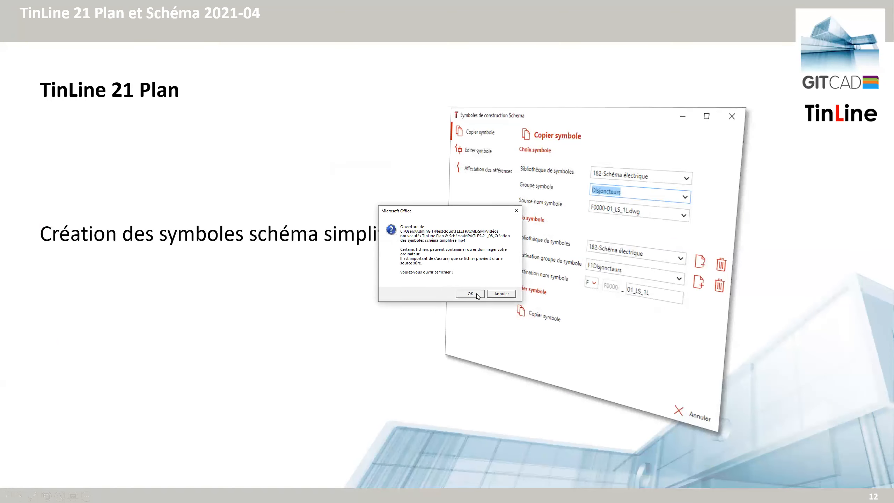
{"action": "left_click", "coordinate": [472, 294]}
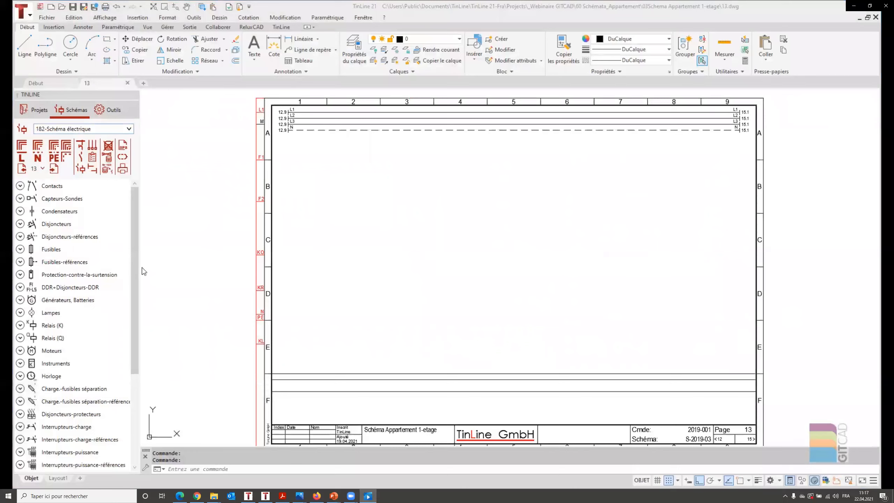
Open the schematic symbol creation tool and choose 182-Schéma électrique as the source library for copying a symbol.
{"action": "left_click", "coordinate": [109, 109]}
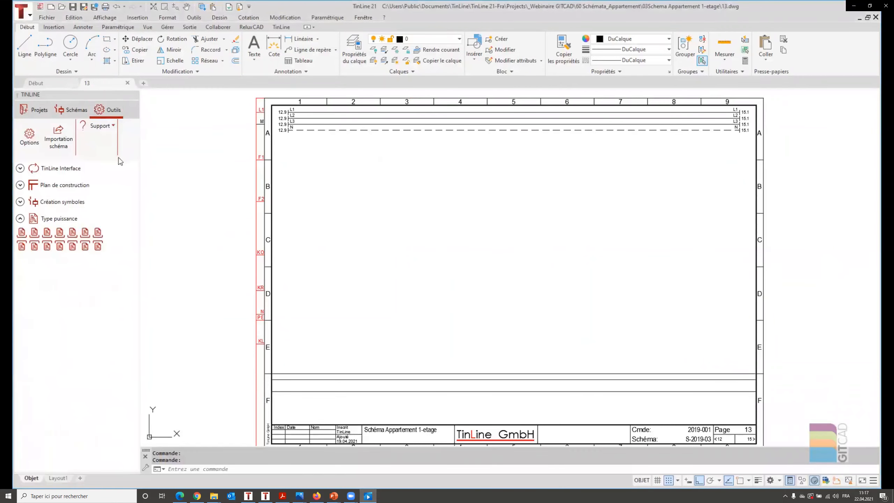
{"action": "left_click", "coordinate": [51, 204]}
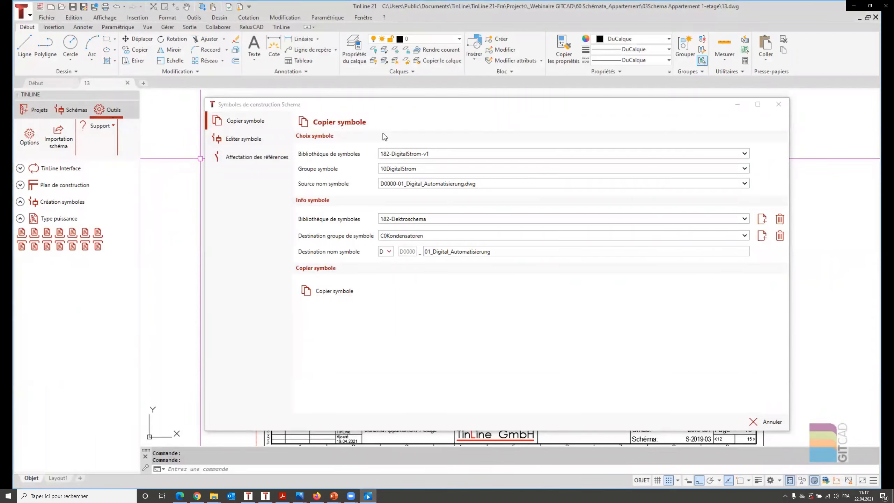
{"action": "left_click", "coordinate": [745, 154]}
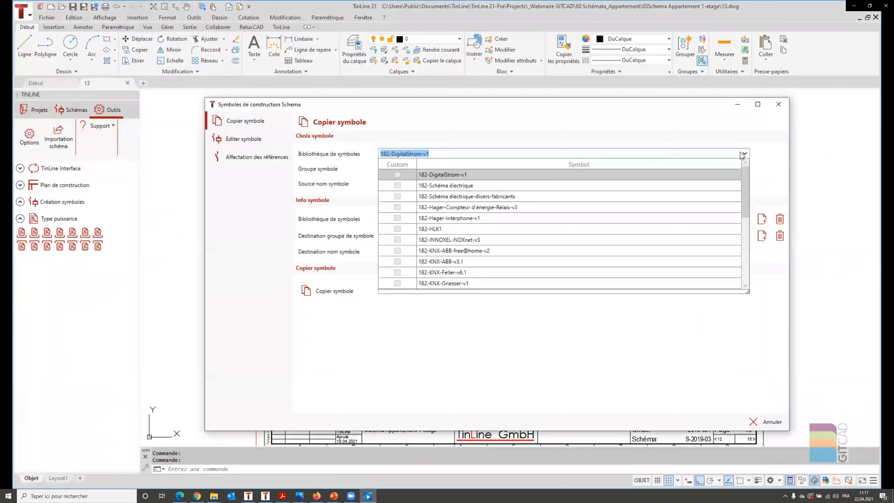
{"action": "left_click", "coordinate": [726, 186]}
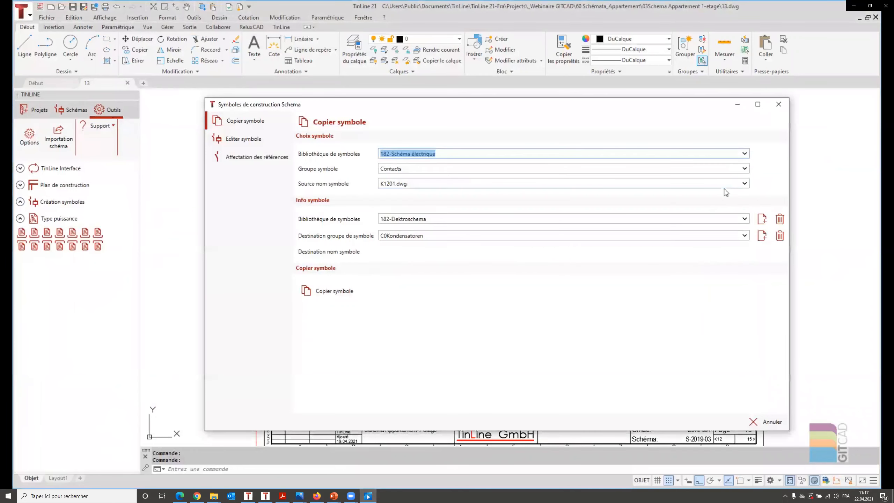
Choose the Relais (K) group and K1101-01_Relais.dwg as the source symbol to copy.
{"action": "left_click", "coordinate": [745, 169]}
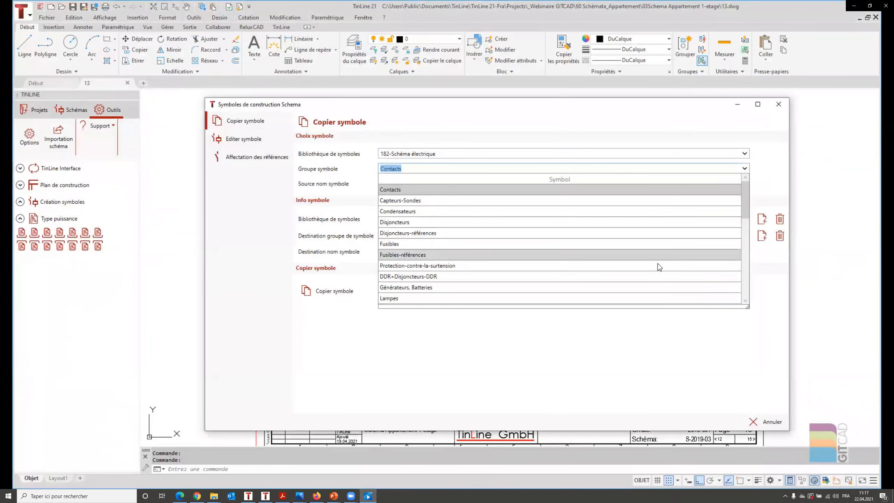
{"action": "scroll", "coordinate": [657, 260], "scroll_direction": "down", "scroll_amount": 4}
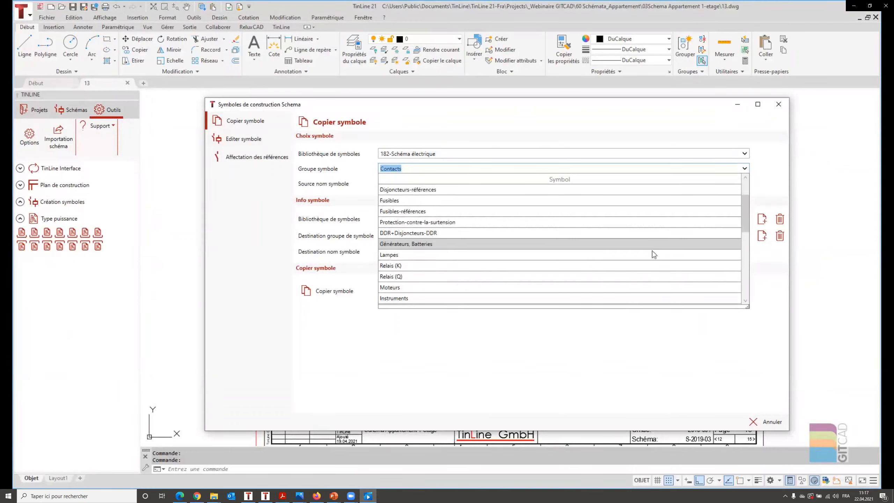
{"action": "left_click", "coordinate": [630, 266]}
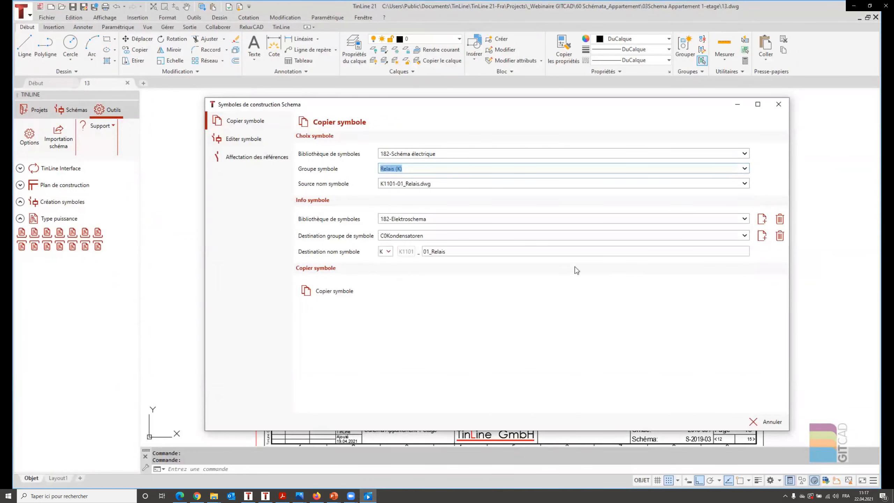
{"action": "left_click", "coordinate": [745, 184]}
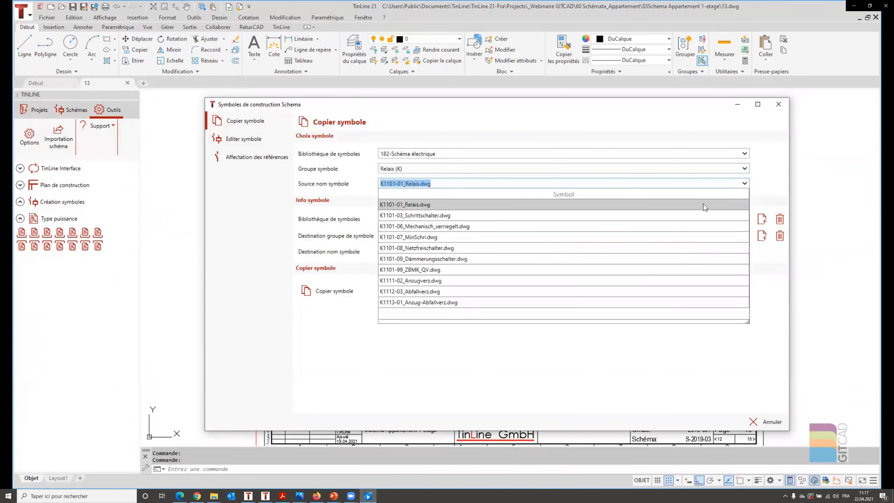
{"action": "left_click", "coordinate": [544, 207]}
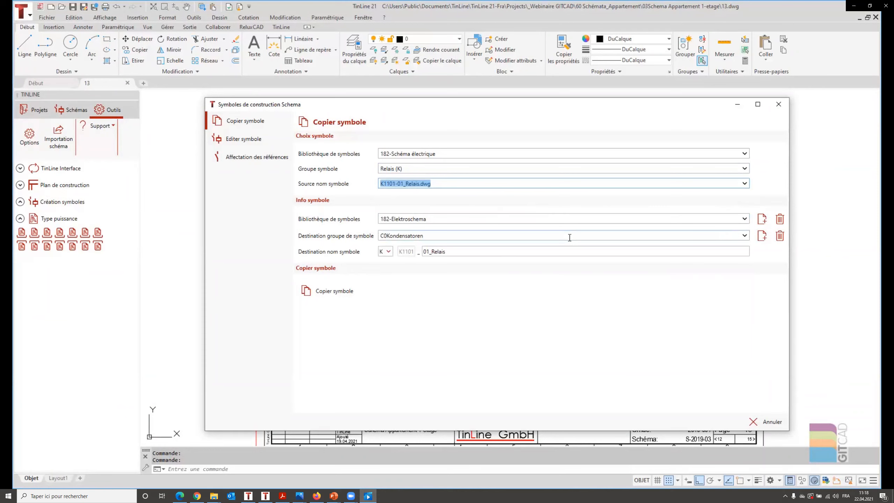
Examine the available destination libraries and their folders in the TinLine 21-Fra Custom directory in File Explorer.
{"action": "left_click", "coordinate": [745, 219]}
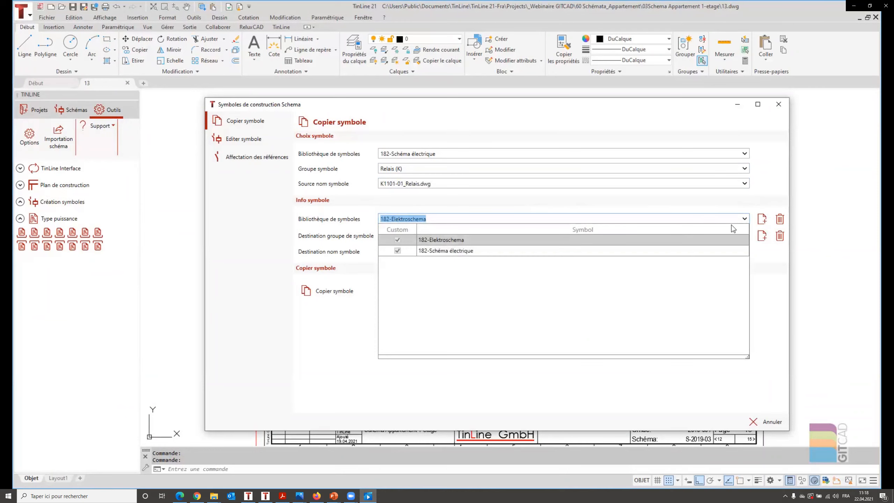
{"action": "left_click", "coordinate": [744, 219]}
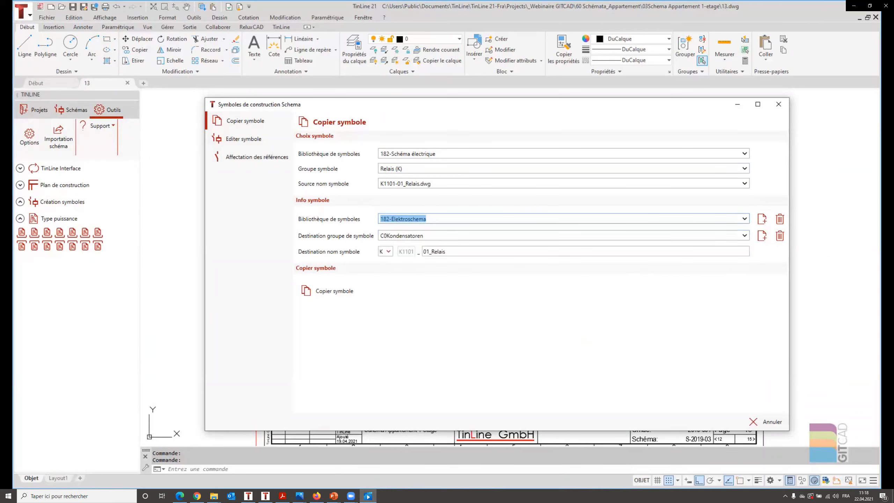
{"action": "left_click", "coordinate": [737, 103]}
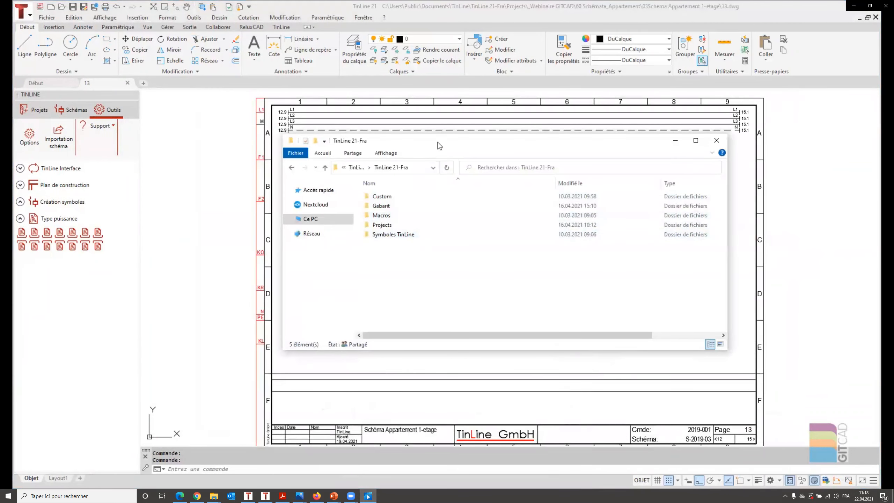
{"action": "left_click", "coordinate": [385, 196]}
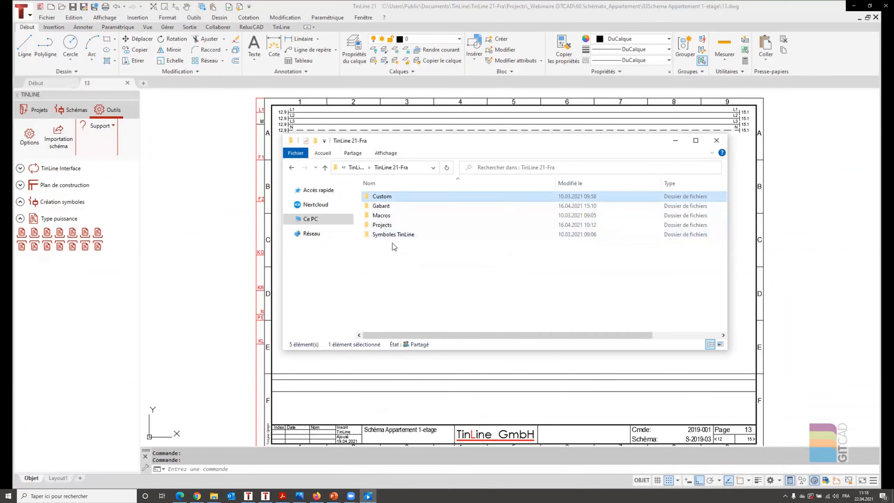
{"action": "double_click", "coordinate": [389, 198]}
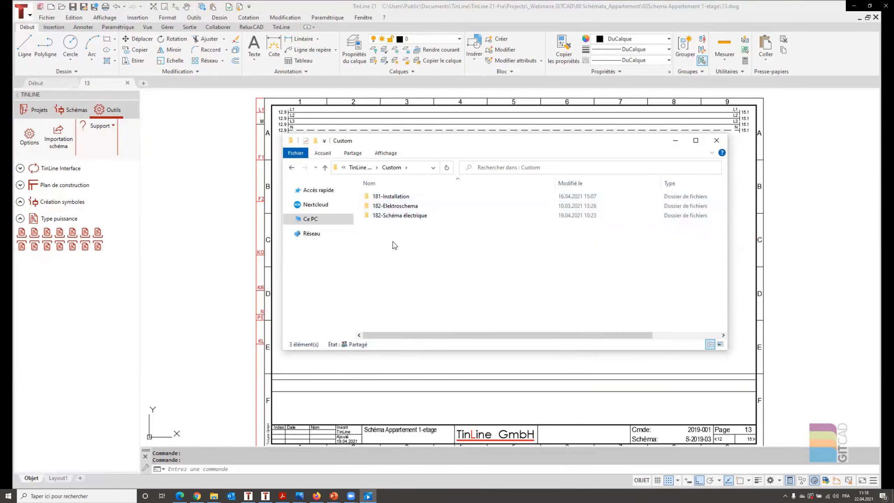
{"action": "left_click", "coordinate": [675, 141]}
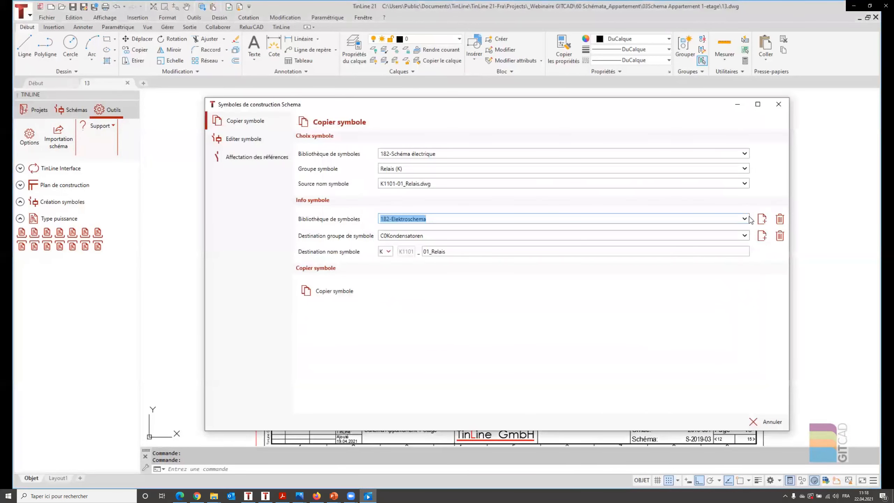
Set 182-Schéma électrique as the destination library and create a new destination symbol group named Relais perso.
{"action": "left_click", "coordinate": [746, 219]}
{"action": "left_click", "coordinate": [473, 252]}
{"action": "left_click", "coordinate": [745, 236]}
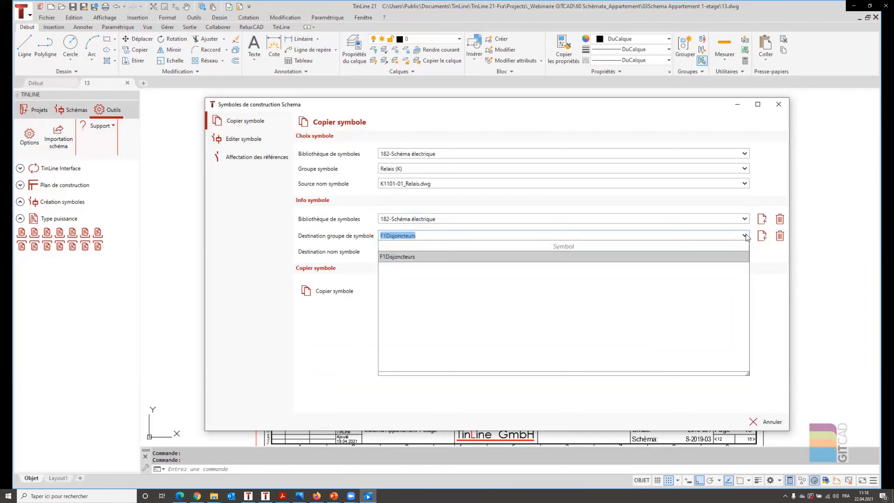
{"action": "left_click", "coordinate": [746, 236]}
{"action": "left_click", "coordinate": [762, 235]}
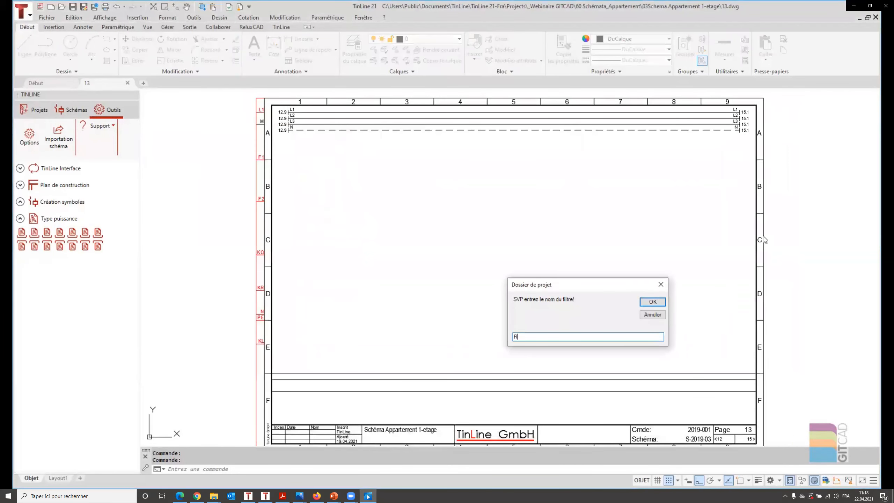
{"action": "type", "text": "Relais perso"}
{"action": "left_click", "coordinate": [653, 303]}
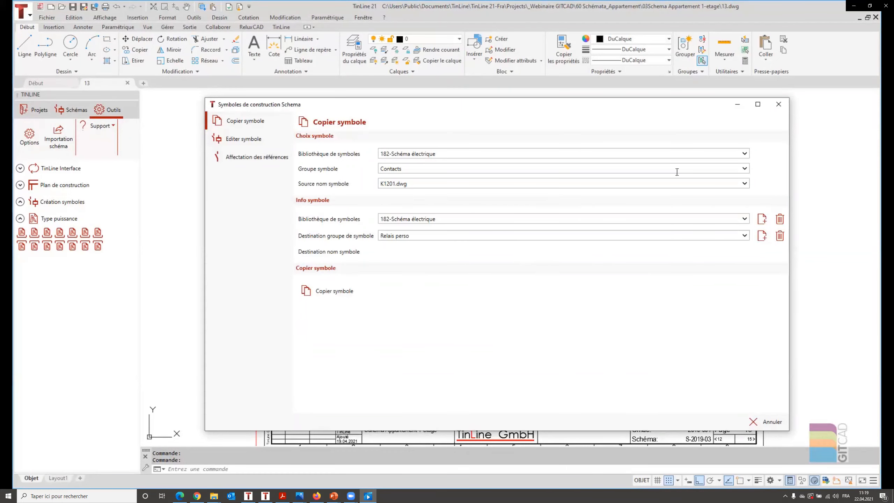
Choose Relais (K) as the source group and copy K1101-01_Relais.dwg into Relais perso under the name 01_Relais_perso.
{"action": "left_click", "coordinate": [745, 169]}
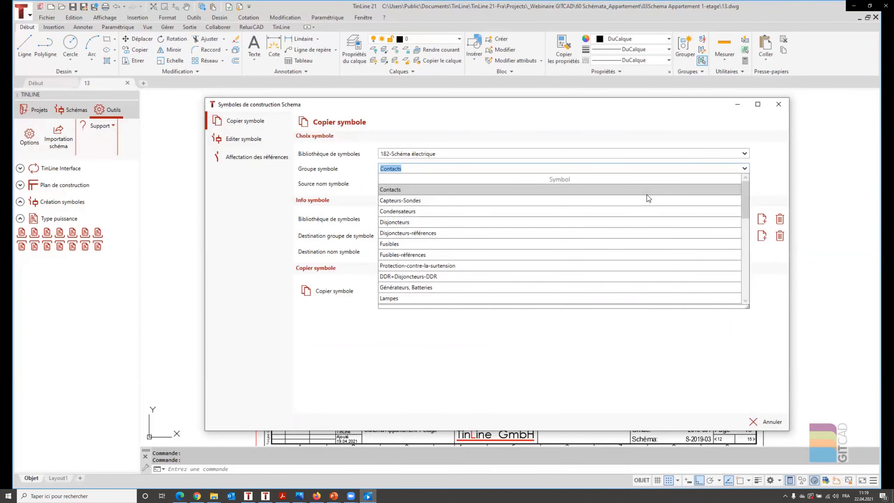
{"action": "scroll", "coordinate": [594, 247], "scroll_direction": "down", "scroll_amount": 2}
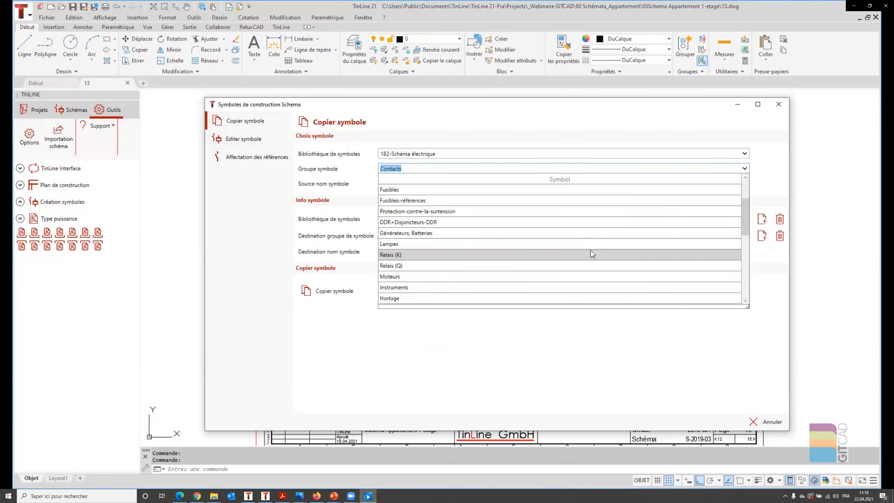
{"action": "left_click", "coordinate": [586, 251]}
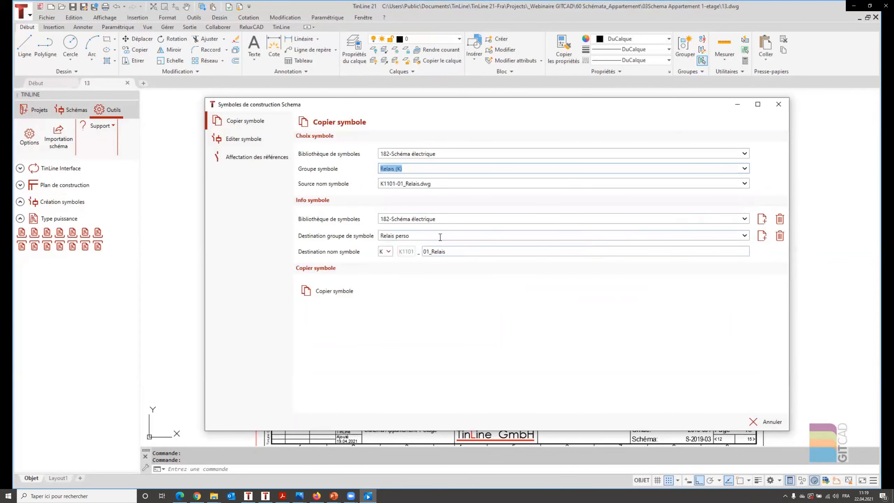
{"action": "left_click", "coordinate": [468, 252]}
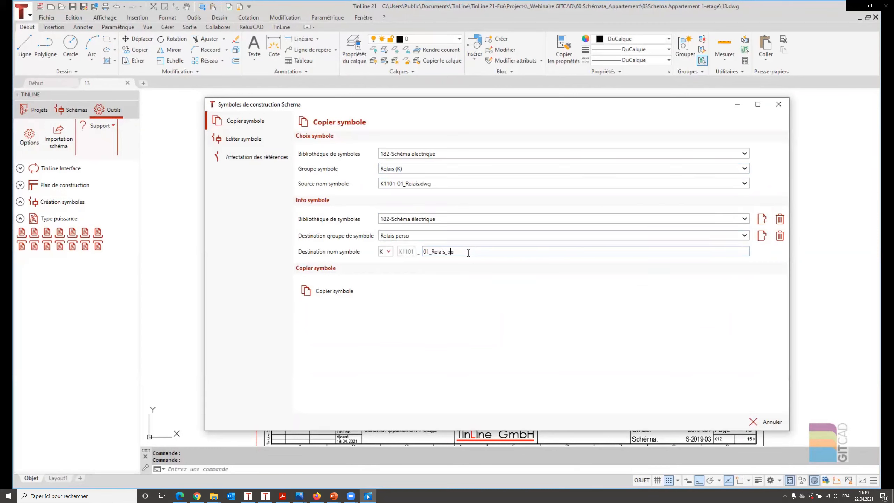
{"action": "left_click", "coordinate": [389, 251]}
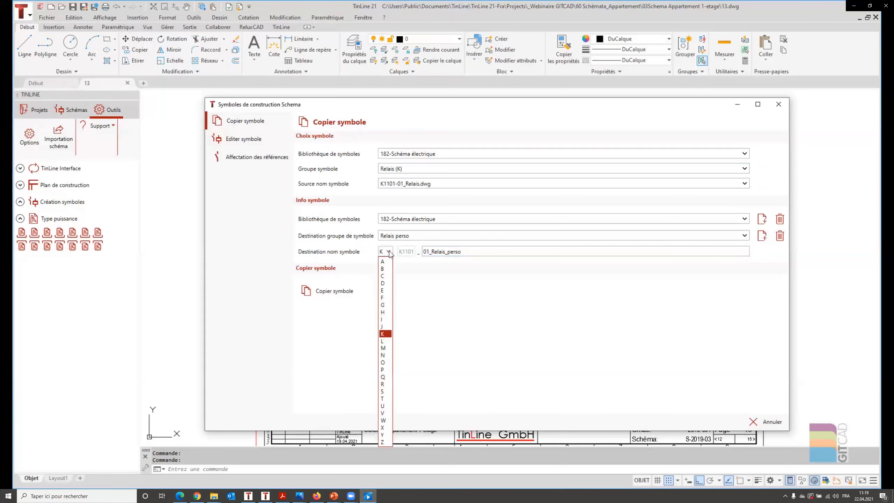
{"action": "left_click", "coordinate": [389, 253]}
{"action": "left_click", "coordinate": [323, 291]}
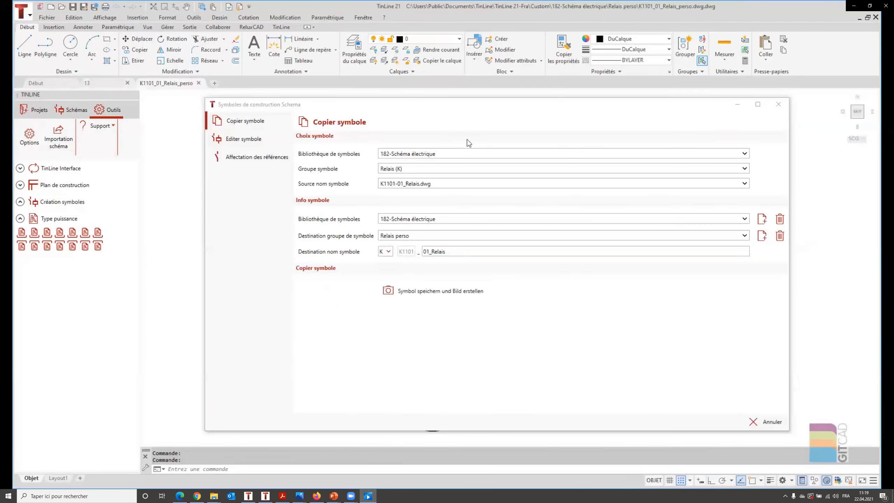
Save the copied relay symbol with its generated image and close the symbol creation tool.
{"action": "left_click_drag", "start_coordinate": [503, 108], "coordinate": [883, 154]}
{"action": "scroll", "coordinate": [231, 231], "scroll_direction": "down", "scroll_amount": 4}
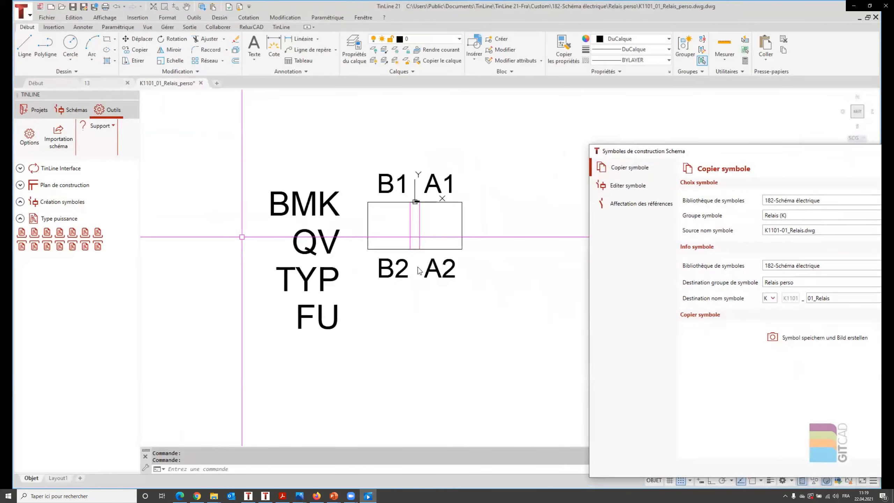
{"action": "mouse_move", "coordinate": [823, 150]}
{"action": "left_mouse_down"}
{"action": "mouse_move", "coordinate": [477, 160]}
{"action": "mouse_move", "coordinate": [447, 107]}
{"action": "left_mouse_up"}
{"action": "left_click", "coordinate": [447, 298]}
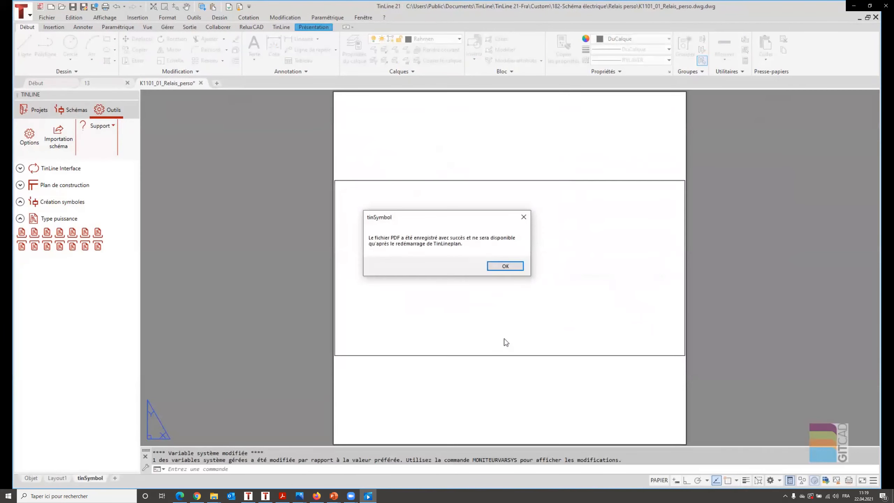
{"action": "left_click", "coordinate": [505, 266]}
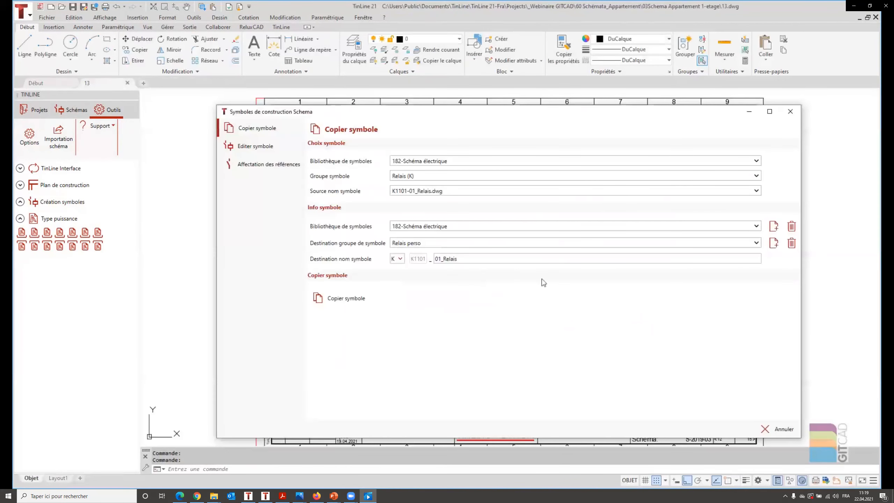
{"action": "left_click", "coordinate": [775, 429]}
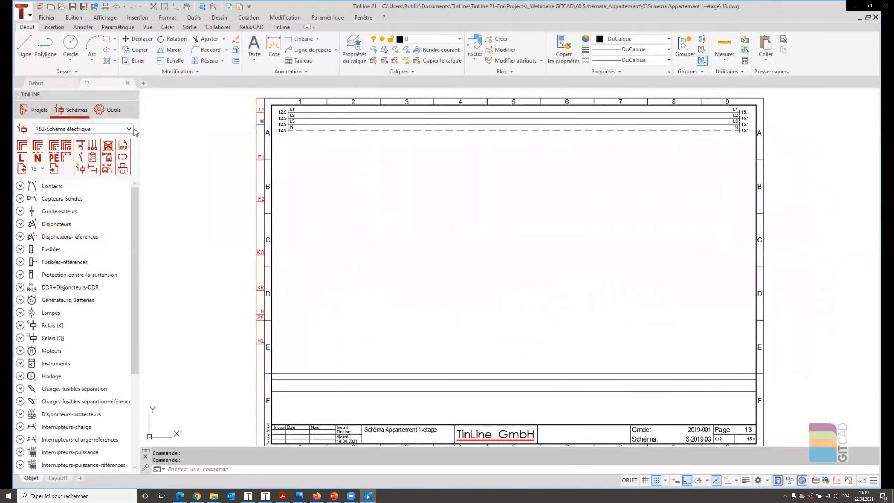
Switch the schematic symbols to the custom 182-Schéma électrique library and expand the Relais perso group.
{"action": "left_click", "coordinate": [128, 129]}
{"action": "scroll", "coordinate": [127, 152], "scroll_direction": "down", "scroll_amount": 4}
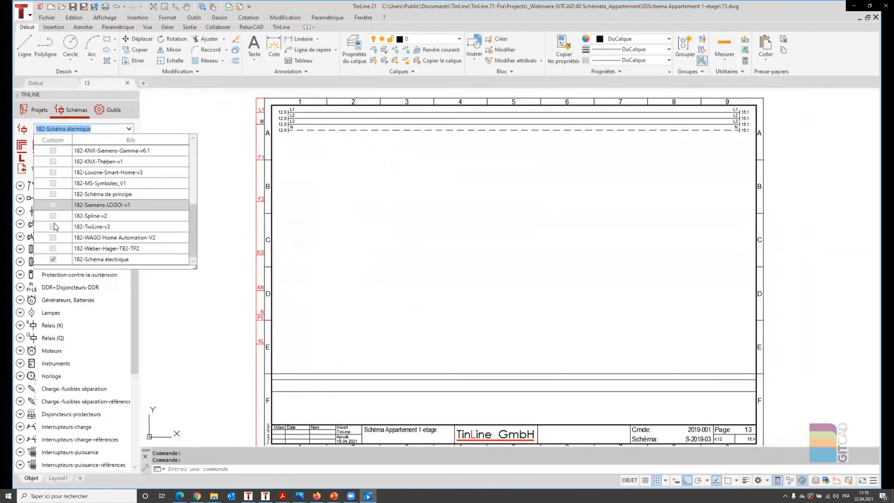
{"action": "left_click", "coordinate": [60, 261]}
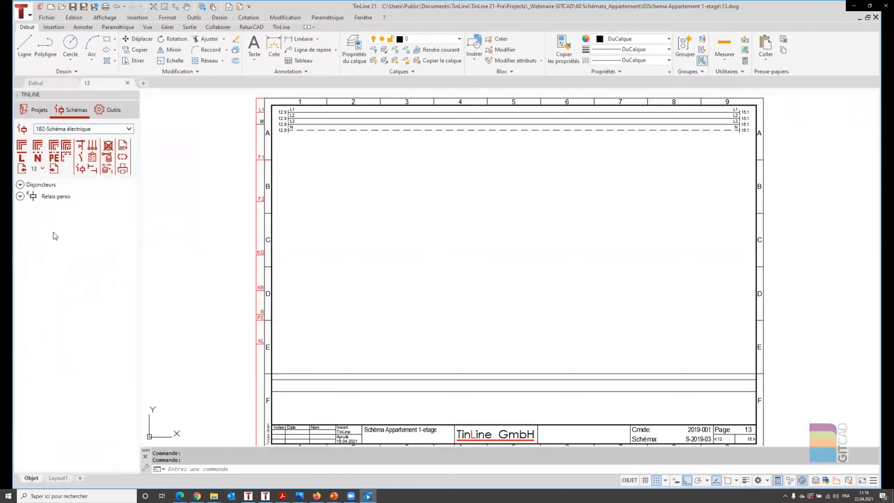
{"action": "left_click", "coordinate": [20, 196]}
Insert the Relais perso symbol at path 2 of page 13 with the 1S_1O contact set and check its placement.
{"action": "scroll", "coordinate": [643, 167], "scroll_direction": "up", "scroll_amount": 2}
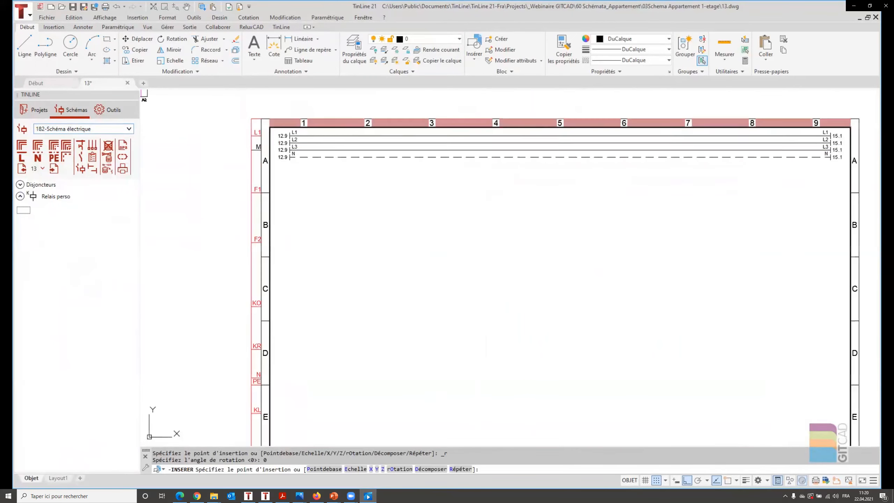
{"action": "scroll", "coordinate": [419, 134], "scroll_direction": "up", "scroll_amount": 2}
{"action": "left_click", "coordinate": [332, 109]}
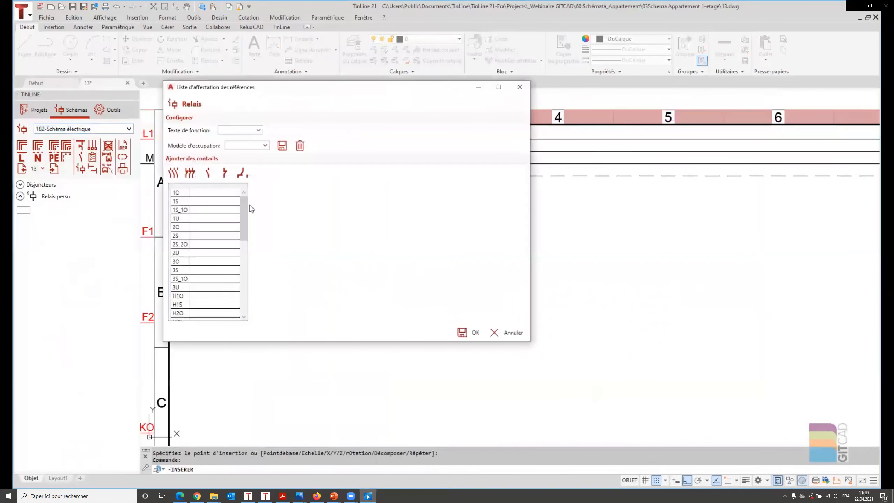
{"action": "left_click", "coordinate": [180, 210]}
{"action": "left_click", "coordinate": [464, 332]}
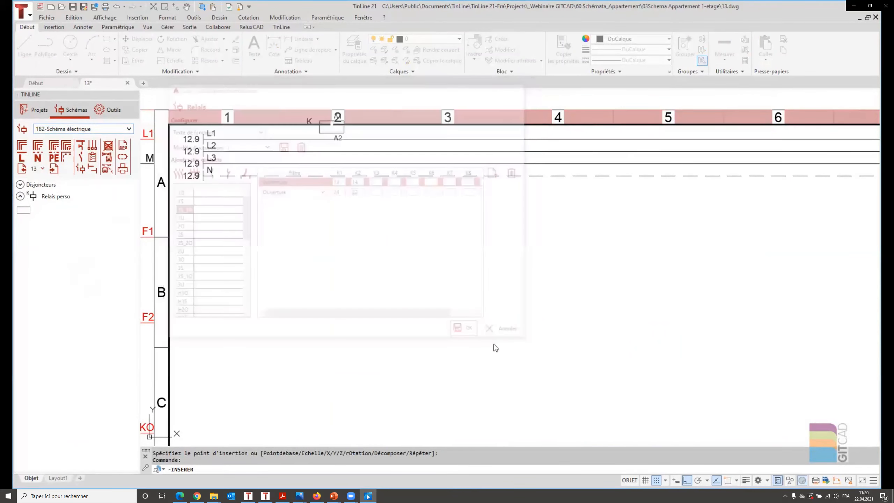
{"action": "middle_click_drag", "start_coordinate": [501, 350], "coordinate": [502, 300]}
{"action": "scroll", "coordinate": [502, 301], "scroll_direction": "up", "scroll_amount": 3}
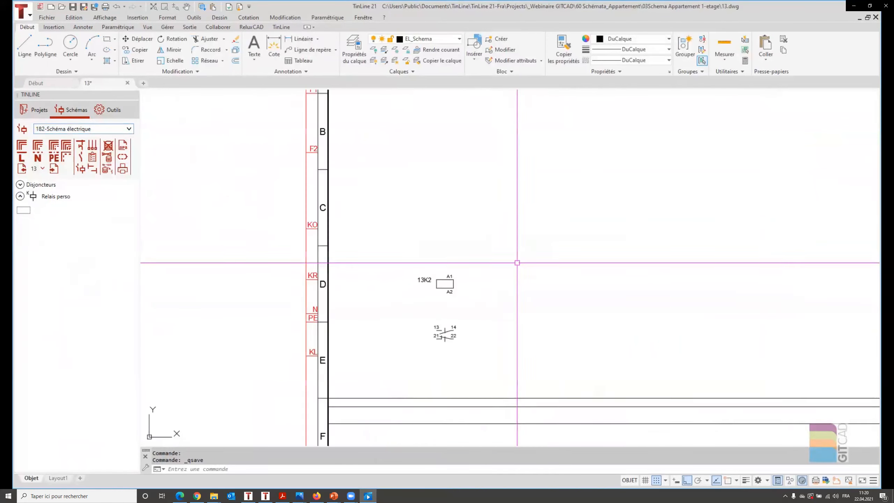
{"action": "middle_click_drag", "start_coordinate": [518, 264], "coordinate": [500, 305]}
{"action": "scroll", "coordinate": [478, 285], "scroll_direction": "down", "scroll_amount": 1}
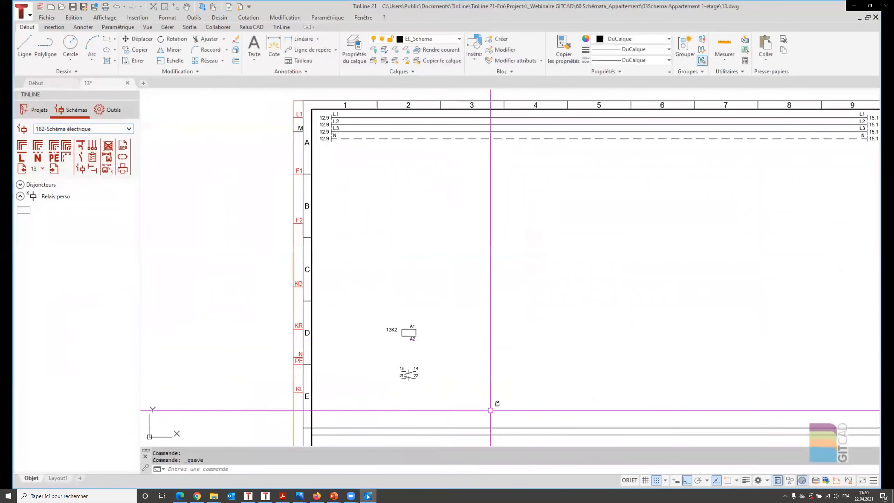
{"action": "middle_click_drag", "start_coordinate": [460, 283], "coordinate": [467, 283]}
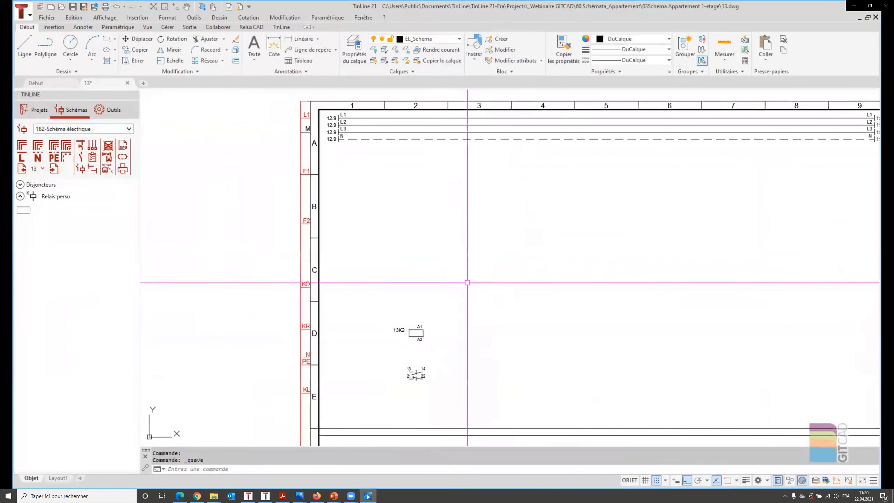
Open the custom symbol K1101_01_Relais_perso.dwg.dwg for property editing, from the Relais perso group of 182-Schéma électrique.
{"action": "left_click", "coordinate": [110, 115]}
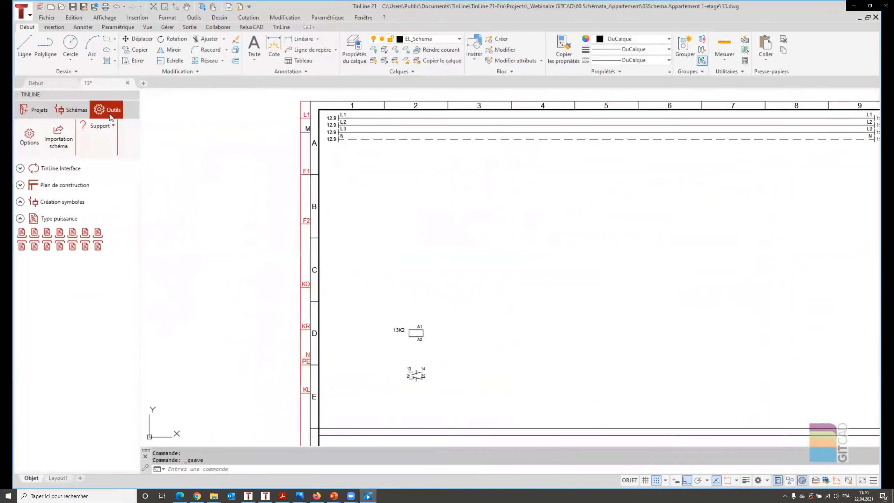
{"action": "left_click", "coordinate": [49, 203]}
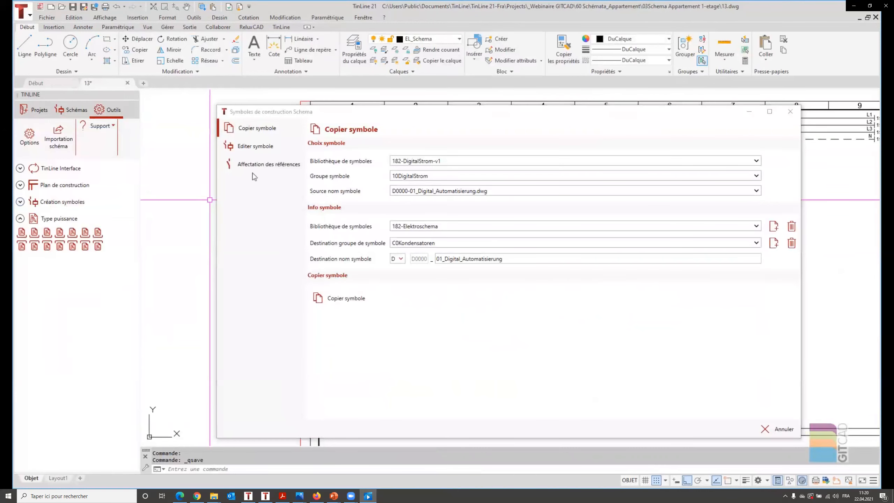
{"action": "left_click", "coordinate": [253, 152]}
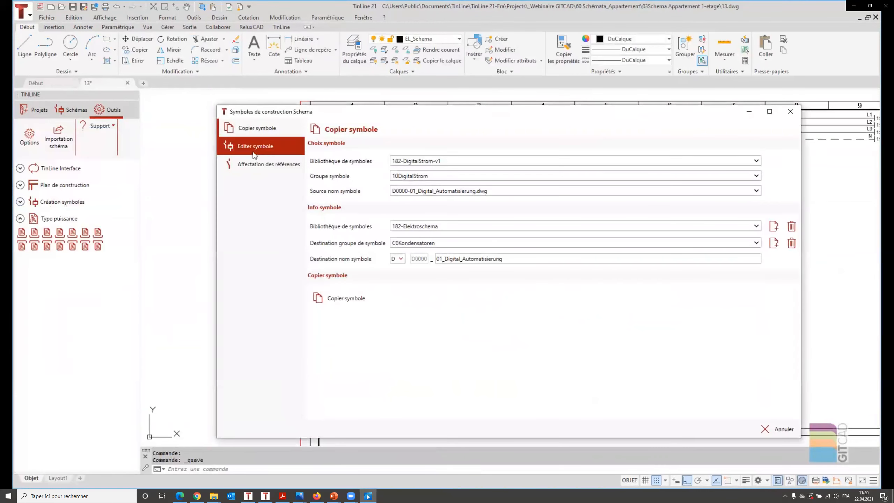
{"action": "left_click", "coordinate": [756, 157]}
{"action": "left_click", "coordinate": [453, 193]}
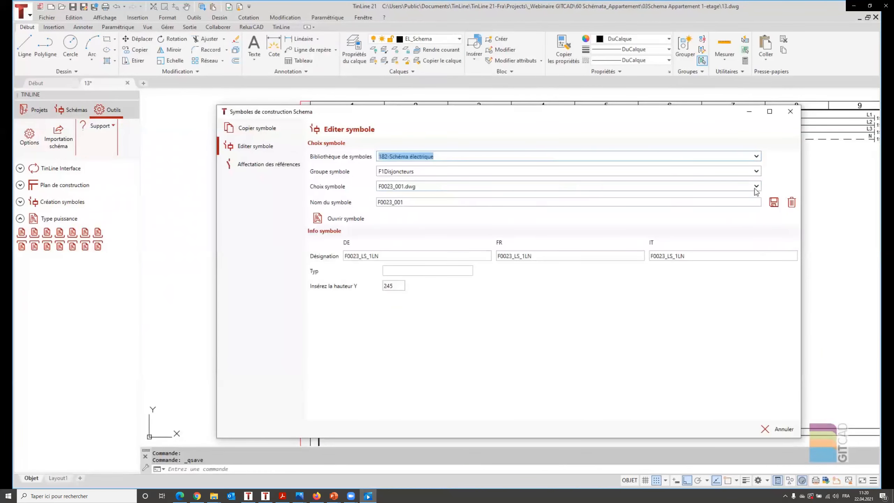
{"action": "left_click", "coordinate": [756, 171]}
{"action": "left_click", "coordinate": [504, 204]}
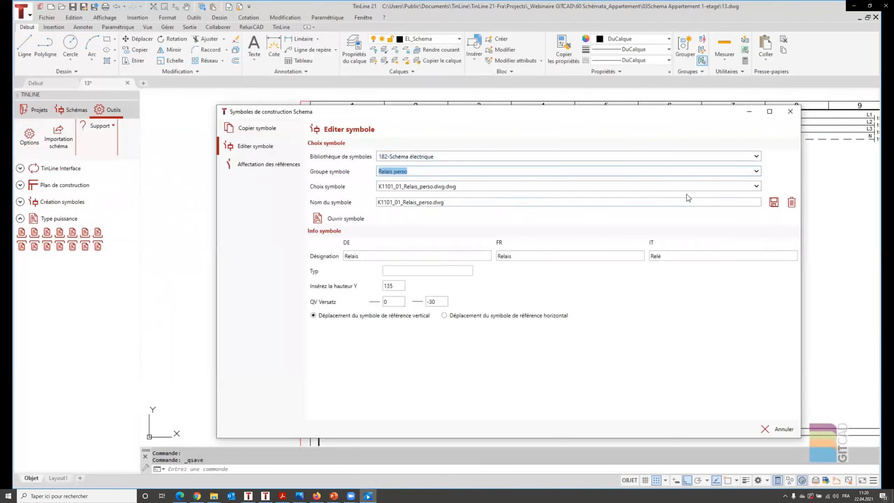
{"action": "left_click", "coordinate": [757, 186]}
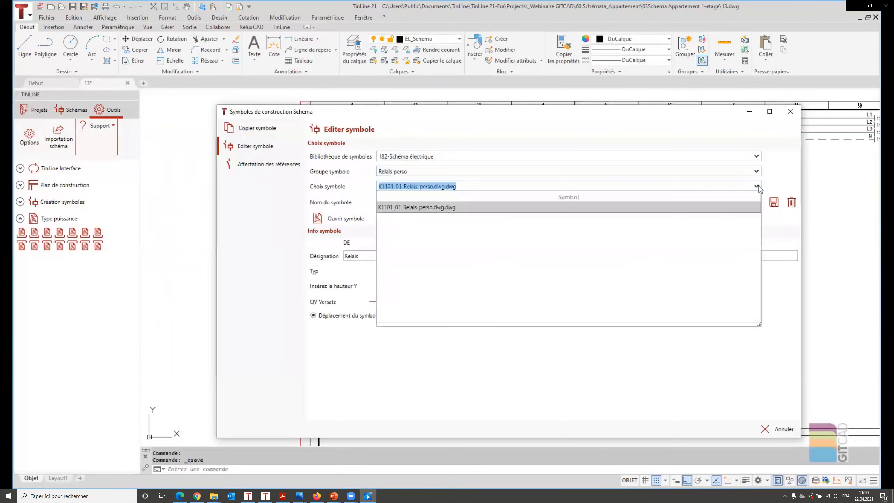
{"action": "left_click", "coordinate": [724, 209]}
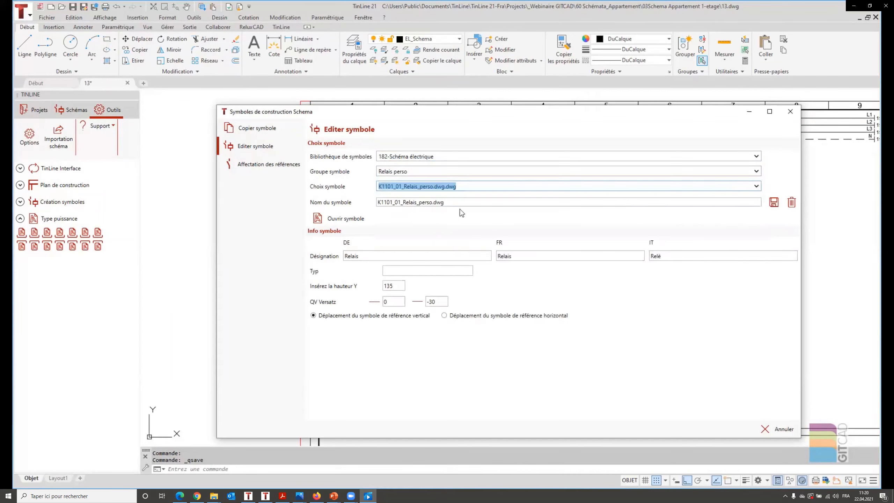
Change the custom relay's QV Versatz offset, setting its second value to 0, and close the symbol creation tool.
{"action": "left_click", "coordinate": [485, 202]}
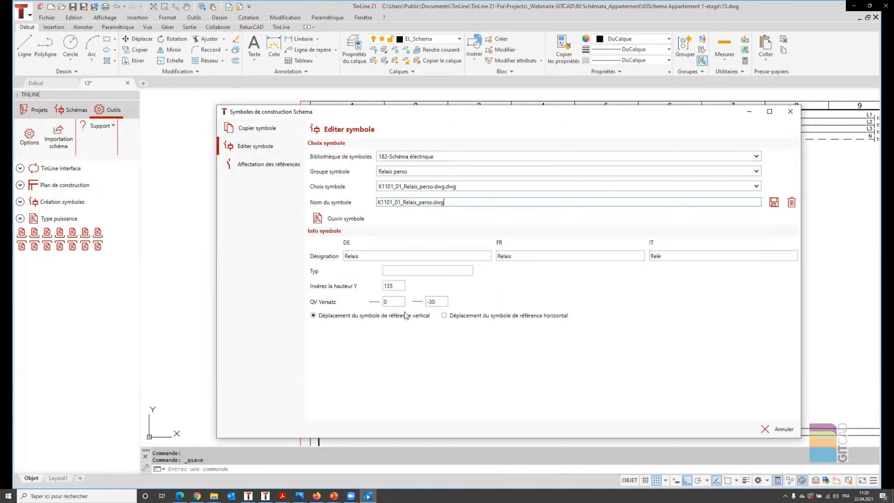
{"action": "left_click", "coordinate": [393, 302]}
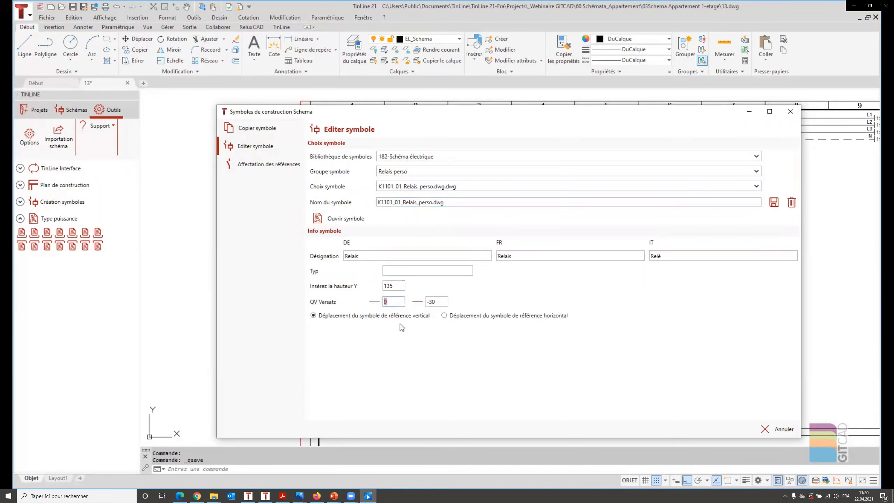
{"action": "left_click", "coordinate": [438, 302]}
{"action": "type", "text": "0"}
{"action": "left_click", "coordinate": [779, 430]}
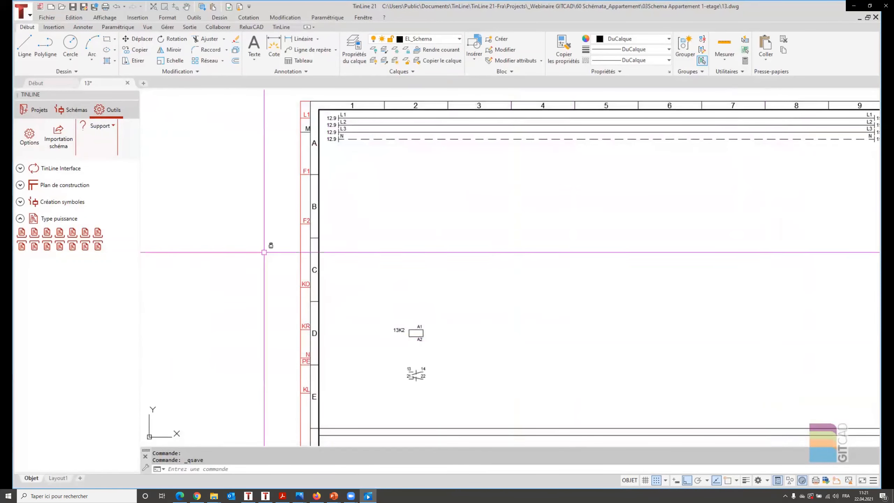
Insert the modified Relais perso symbol at path 4 with the 1S_1O contact set and compare its contact placement.
{"action": "left_click", "coordinate": [73, 110]}
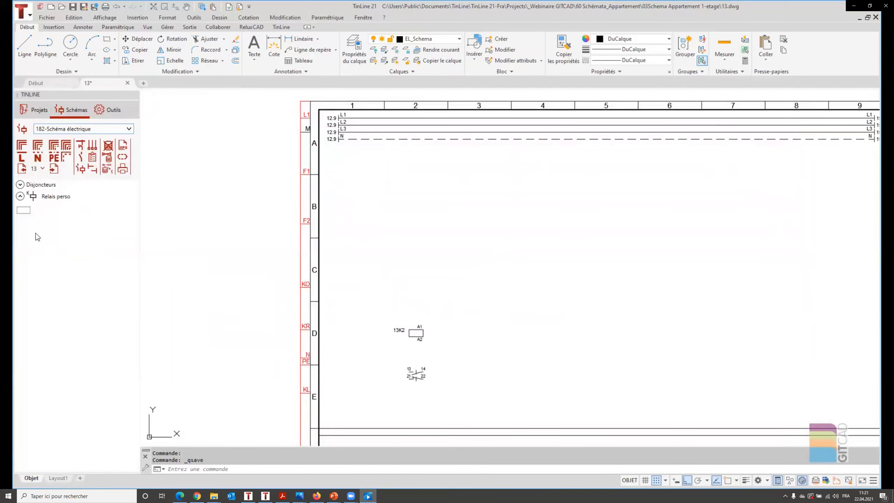
{"action": "left_click", "coordinate": [27, 212]}
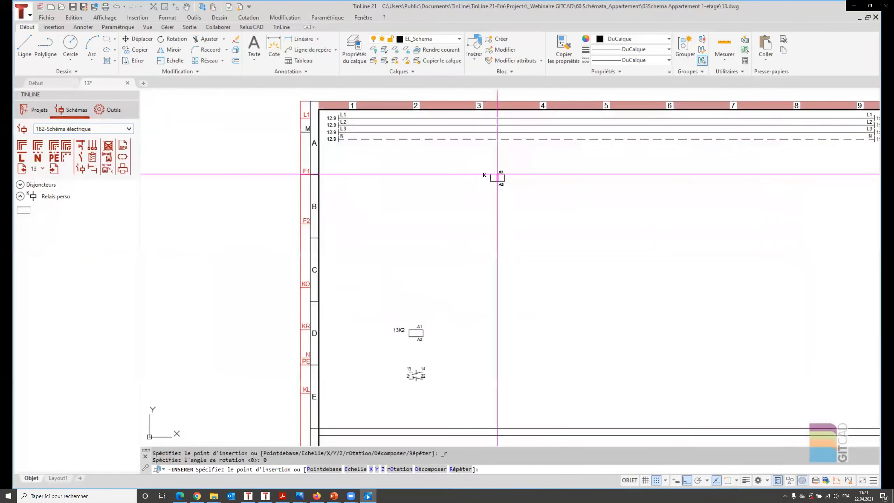
{"action": "left_click", "coordinate": [547, 107]}
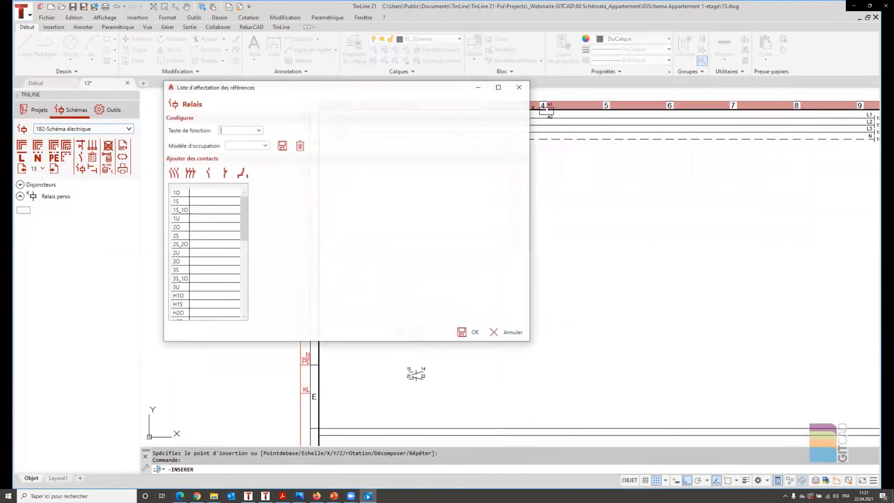
{"action": "left_click", "coordinate": [180, 210]}
{"action": "left_click", "coordinate": [464, 332]}
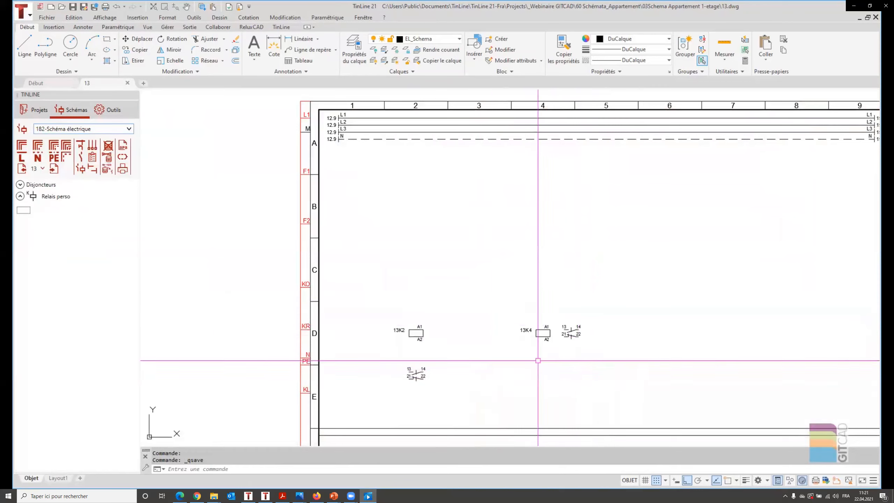
{"action": "scroll", "coordinate": [572, 334], "scroll_direction": "up", "scroll_amount": 3}
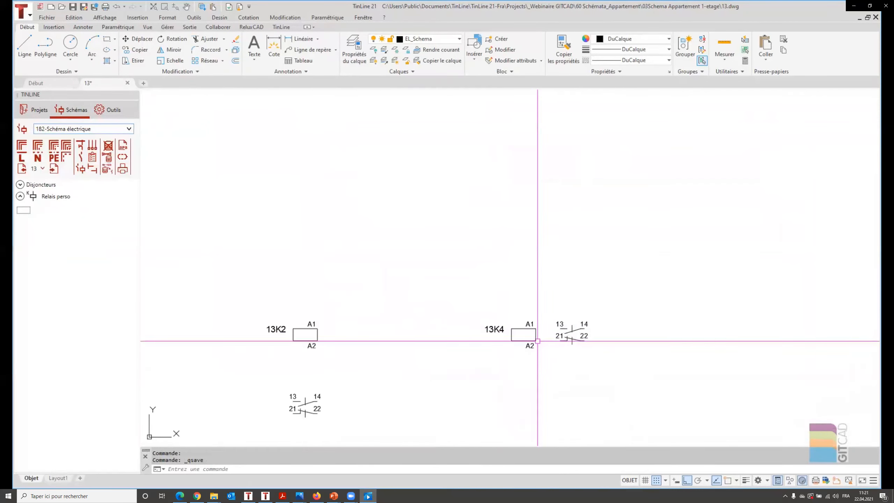
{"action": "scroll", "coordinate": [514, 350], "scroll_direction": "down", "scroll_amount": 3}
{"action": "middle_click_drag", "start_coordinate": [613, 320], "coordinate": [595, 311]}
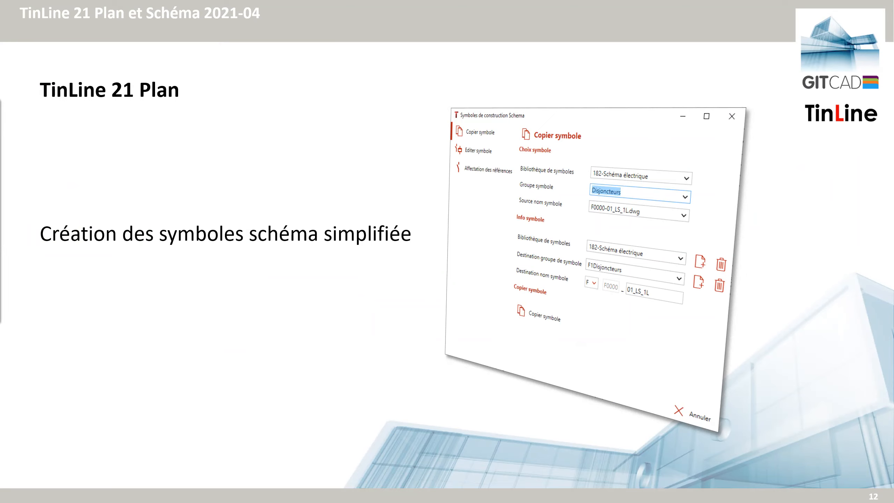
{"action": "key", "text": "Right"}
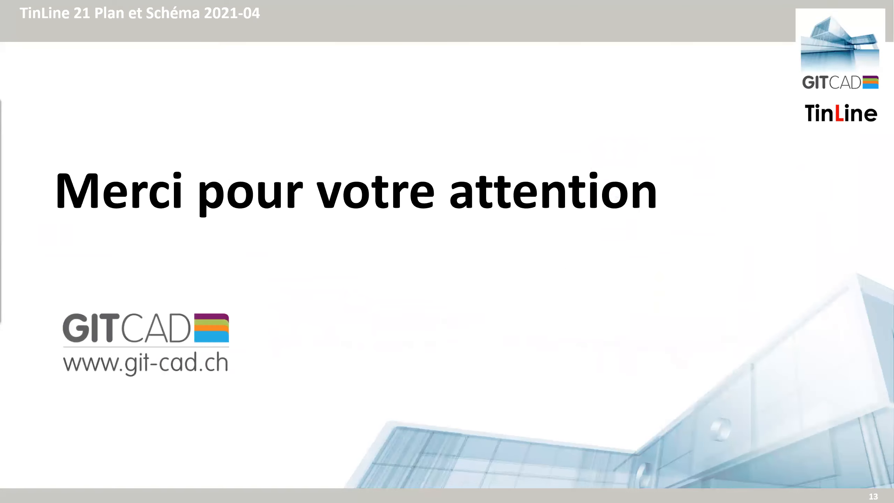